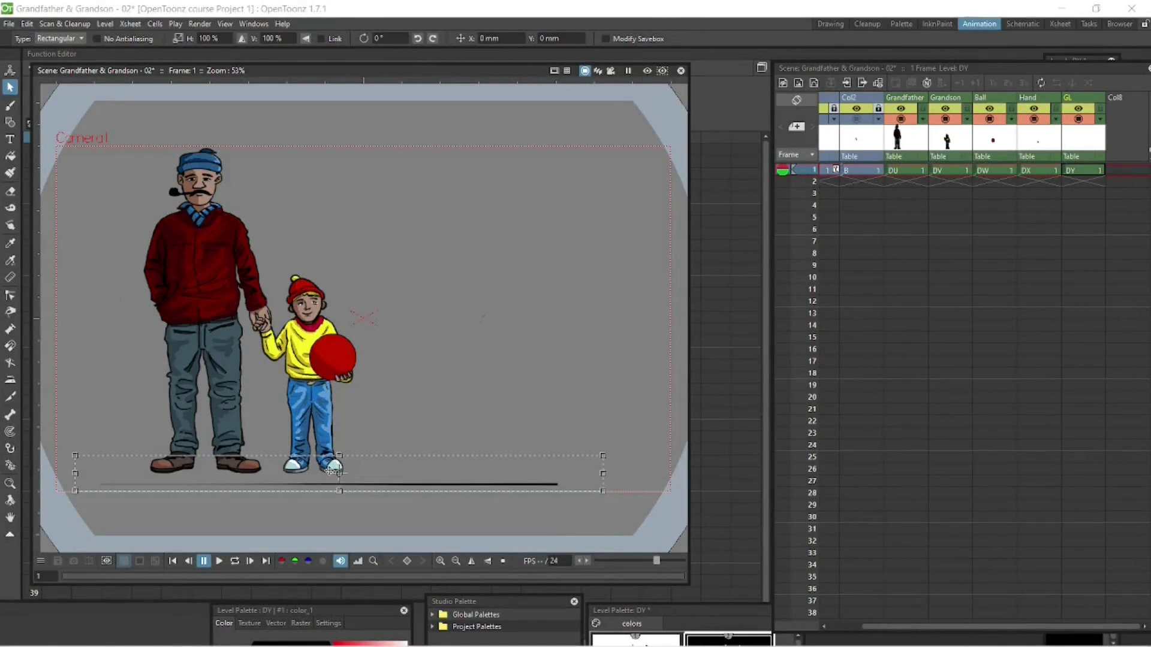
- Move the ground line on the GL level down by about 6.67 mm, below the characters' feet
drag(329, 471, 334, 472)
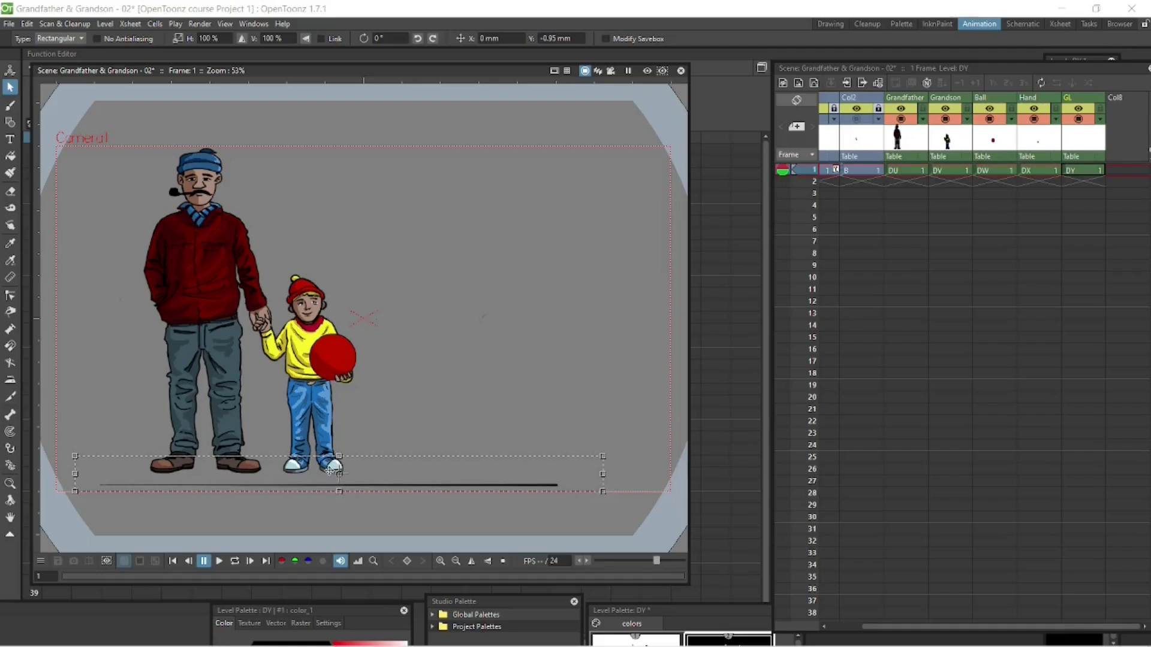
drag(334, 470, 334, 477)
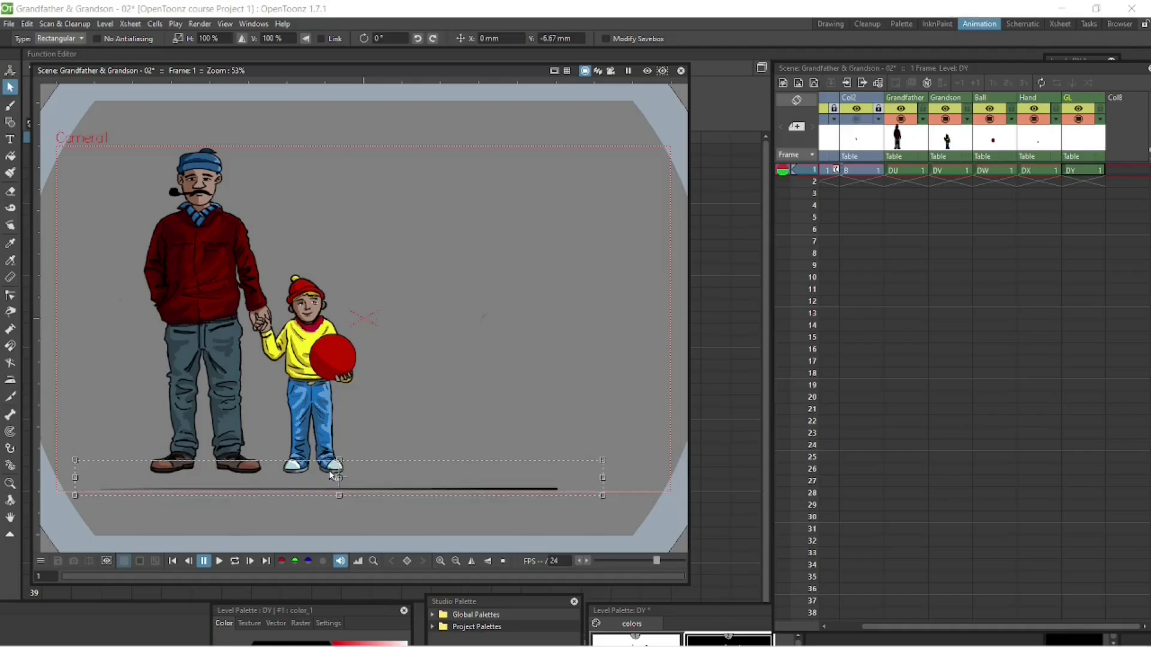
click(665, 493)
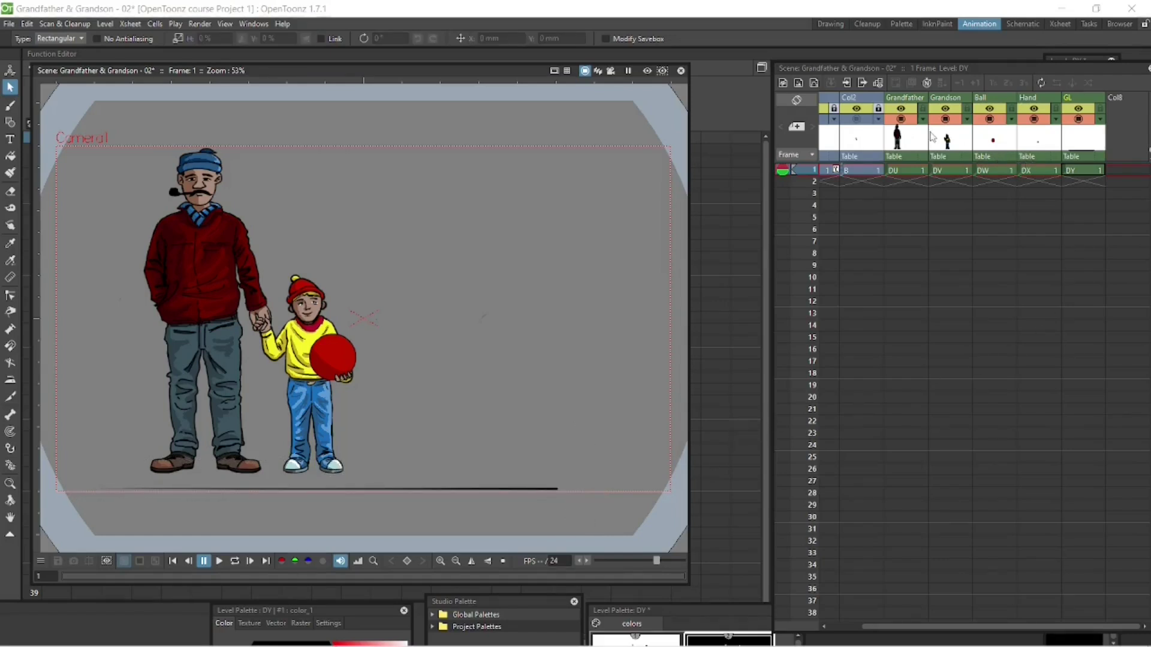
- Hide the Grandfather, Grandson and Hand columns in the viewer
click(902, 120)
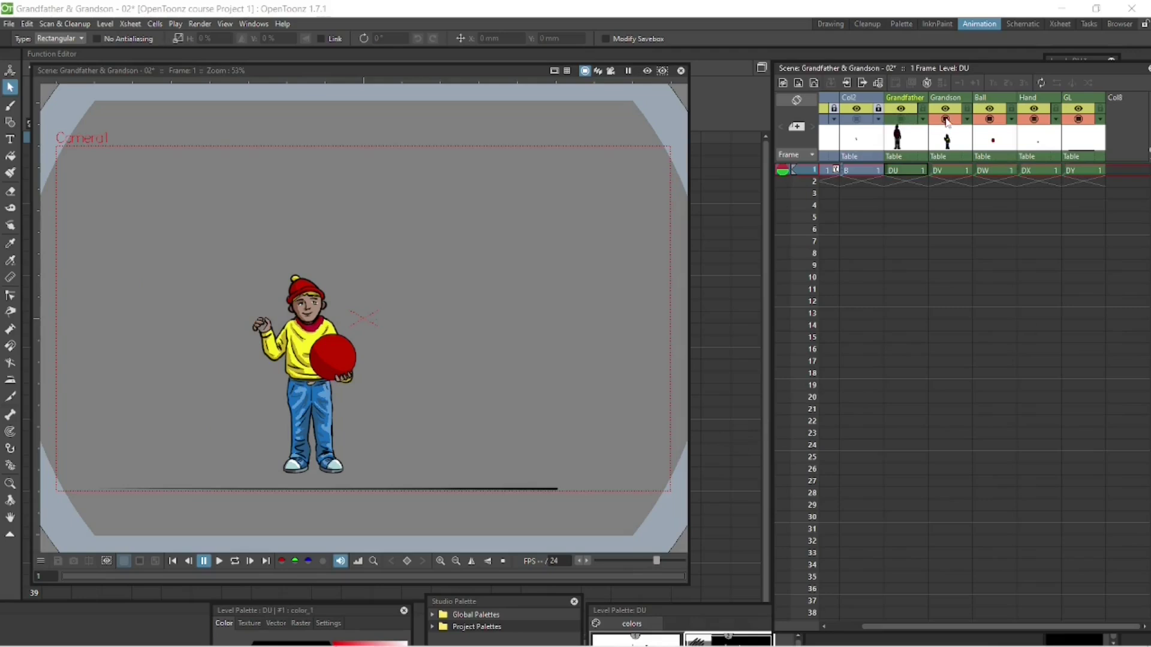
click(946, 119)
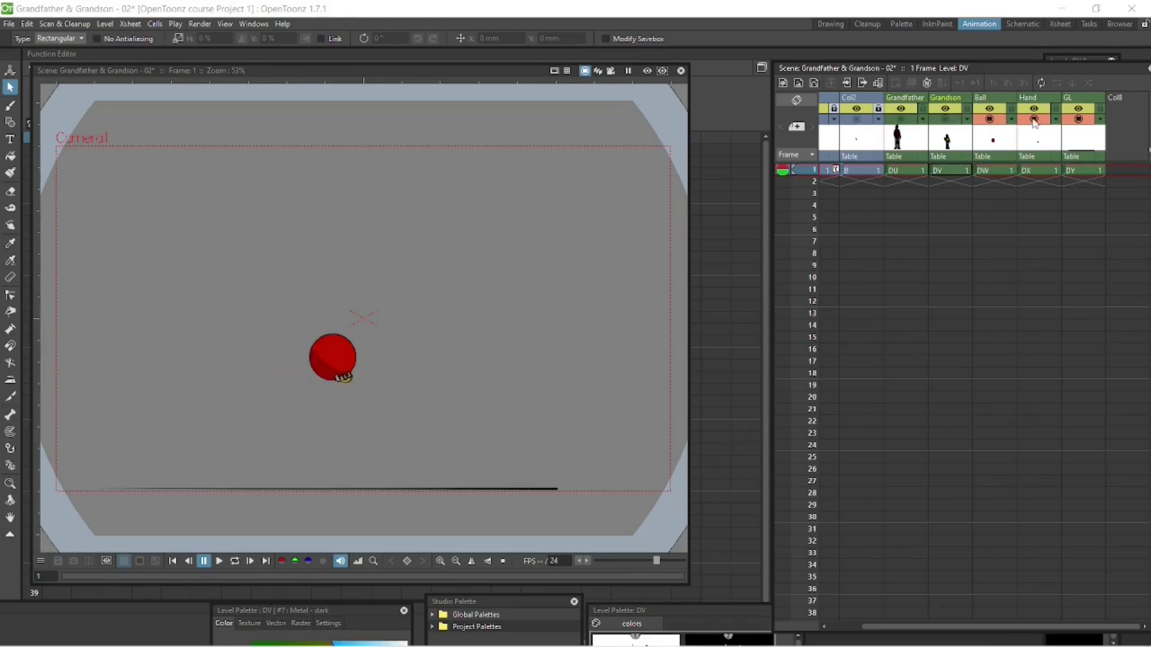
click(1035, 120)
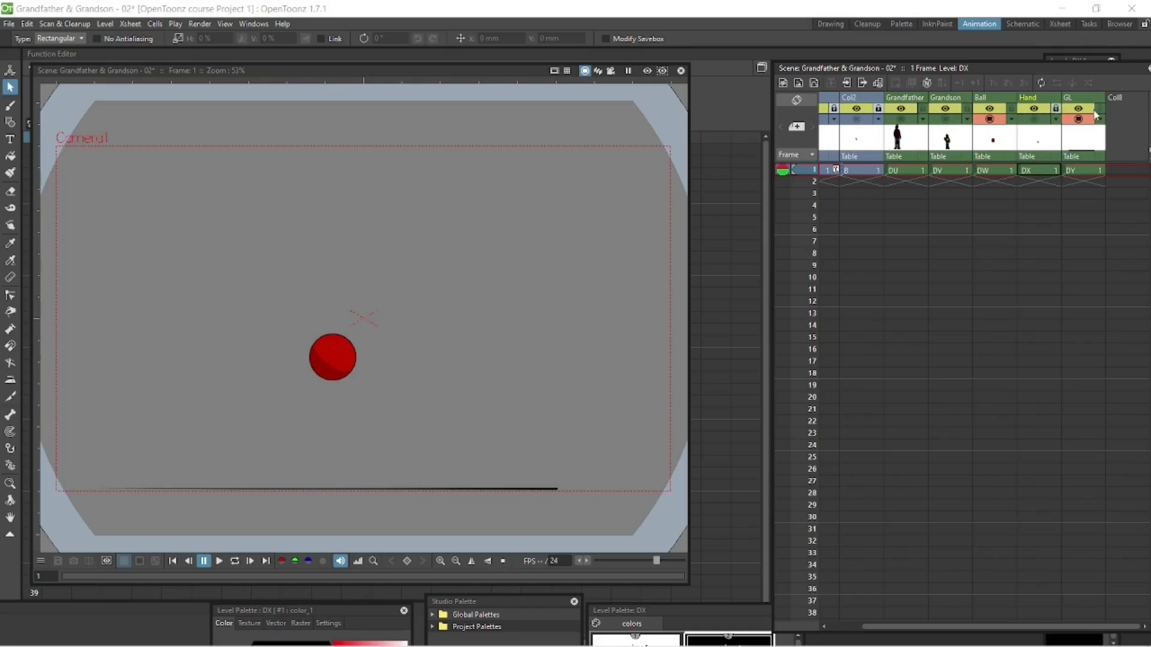
- Lock the Grandfather, Grandson, Hand and GL columns, leaving the Ball column visible and editable
click(1100, 108)
click(967, 108)
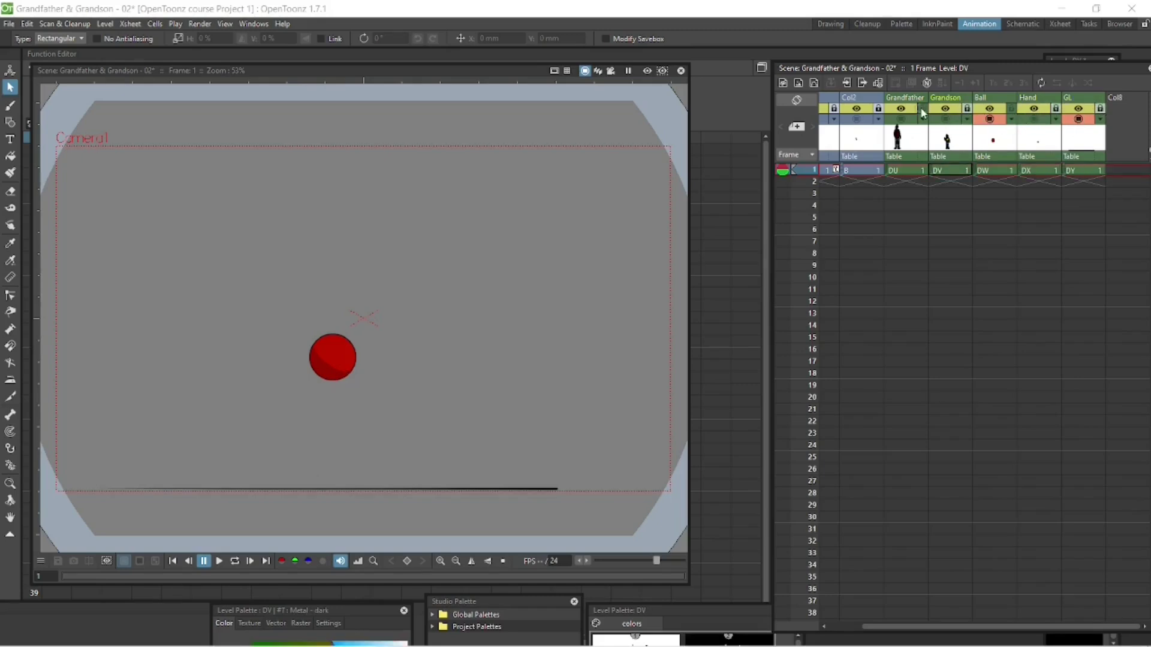
click(923, 109)
click(990, 120)
click(990, 120)
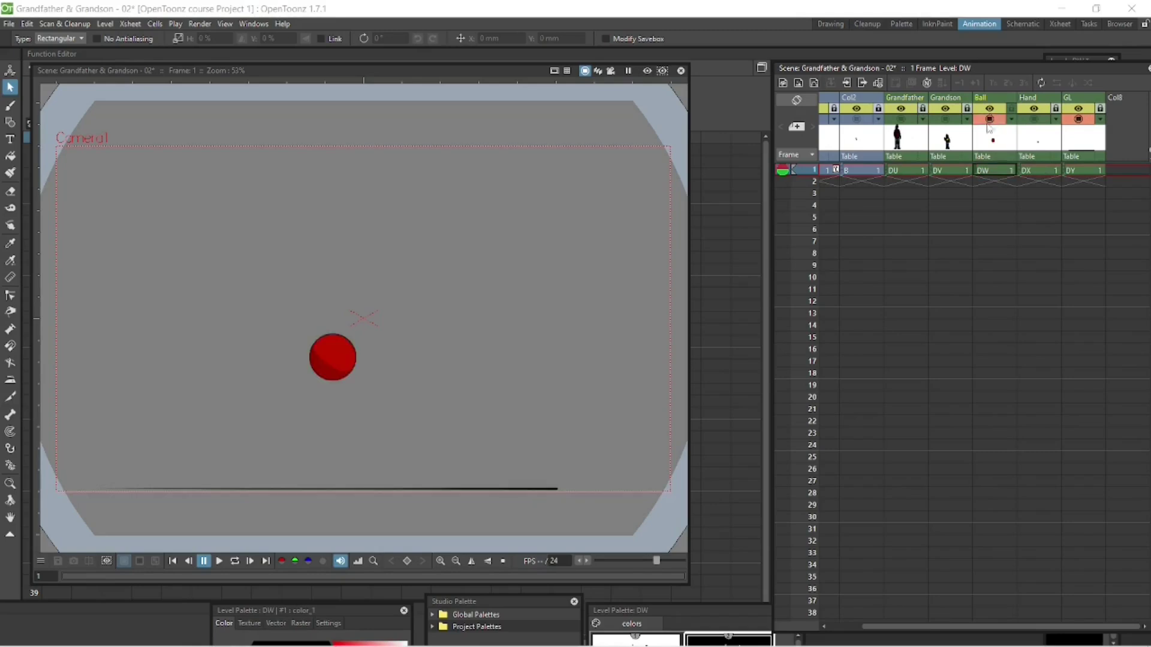
- Extend the Ball column's drawing exposure from frame 1 to frame 120
key(shift+space)
key(space)
drag(585, 329, 603, 288)
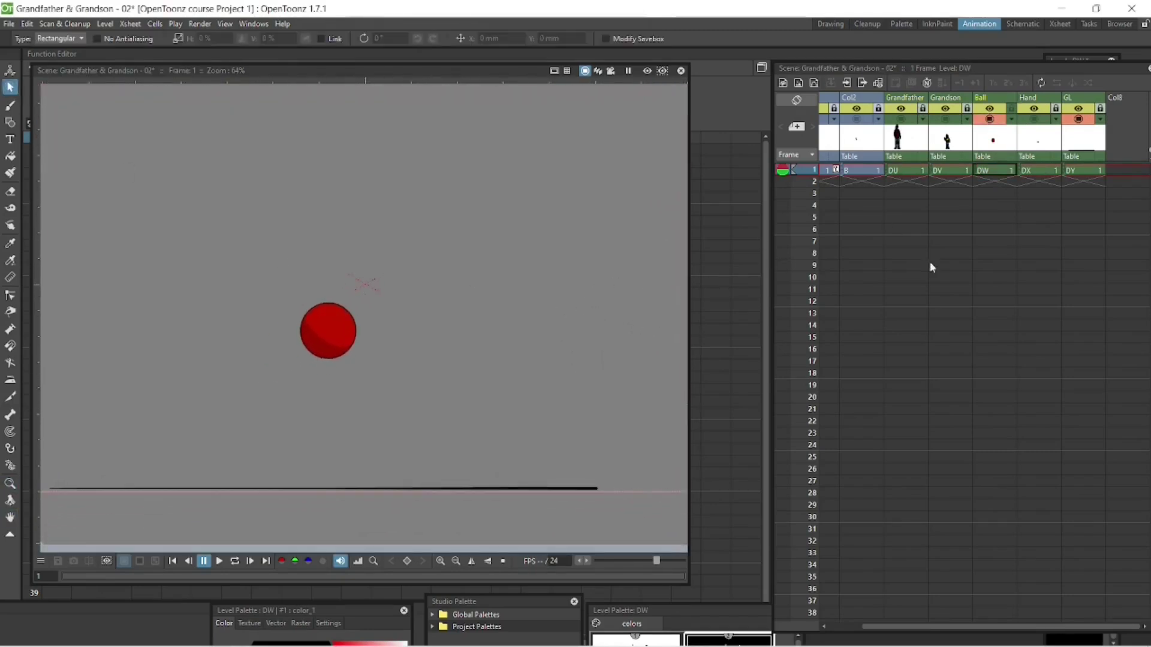
drag(1004, 177, 997, 598)
drag(917, 68, 852, 64)
drag(1090, 513, 1097, 177)
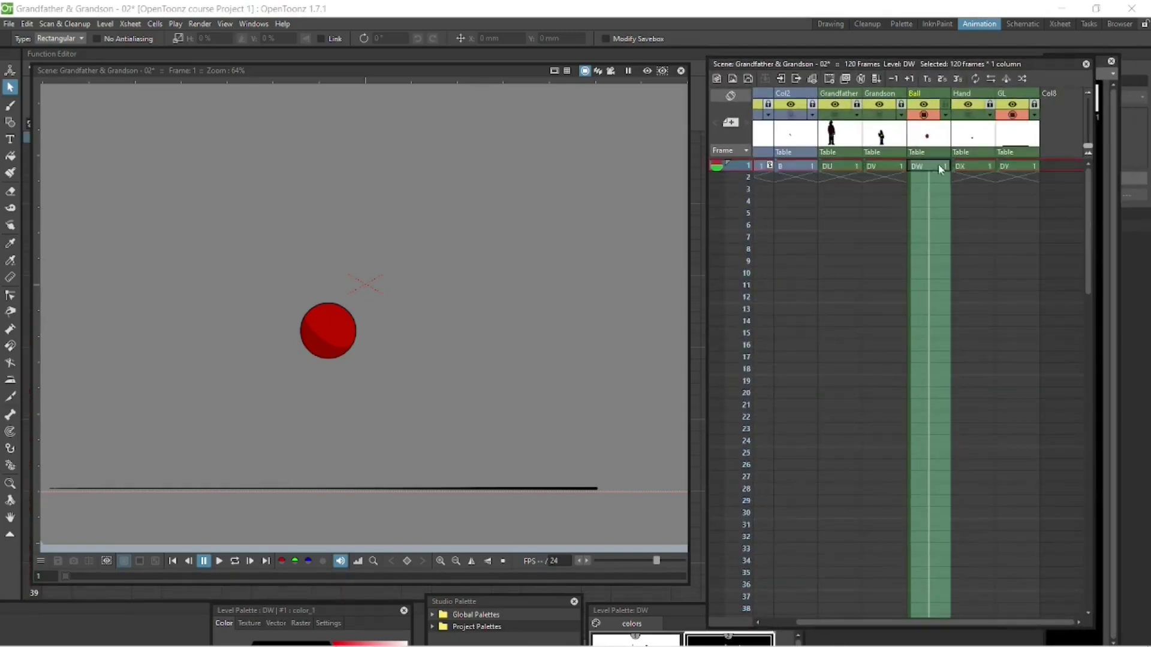
- Move the Ball's center point to the bottom of the ball, about X -20.6 mm, Y -41 mm, and return the Animate tool to Position mode
click(938, 166)
click(9, 71)
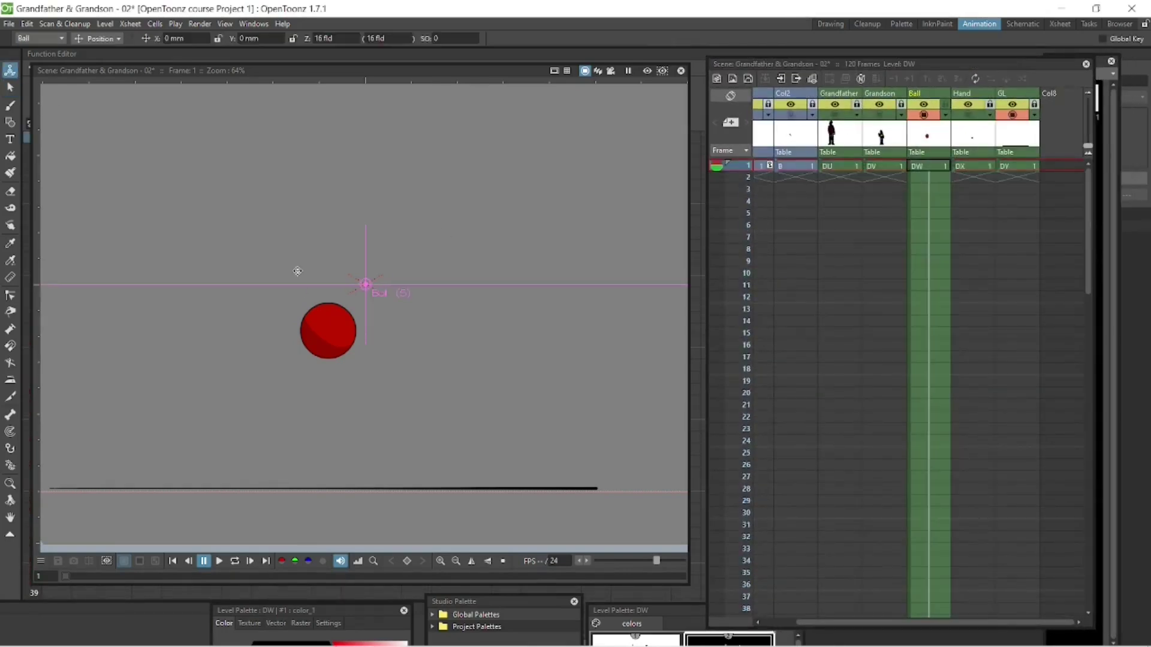
click(98, 38)
click(96, 112)
drag(365, 284, 333, 358)
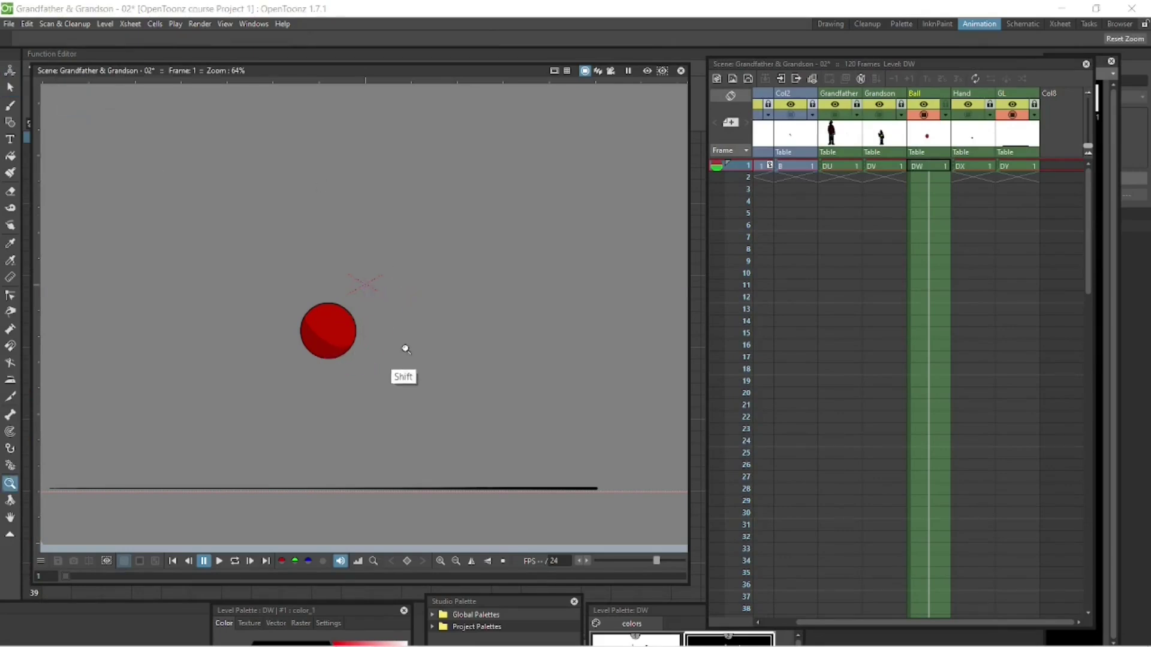
scroll(403, 344, up, 3)
drag(333, 270, 332, 268)
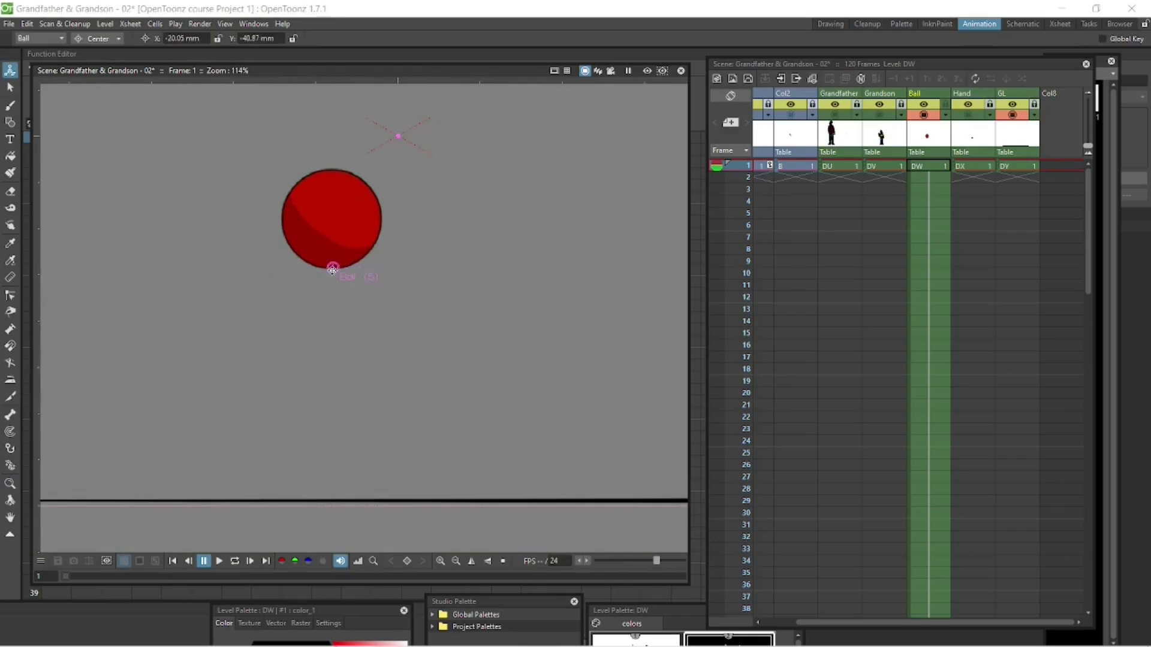
click(102, 38)
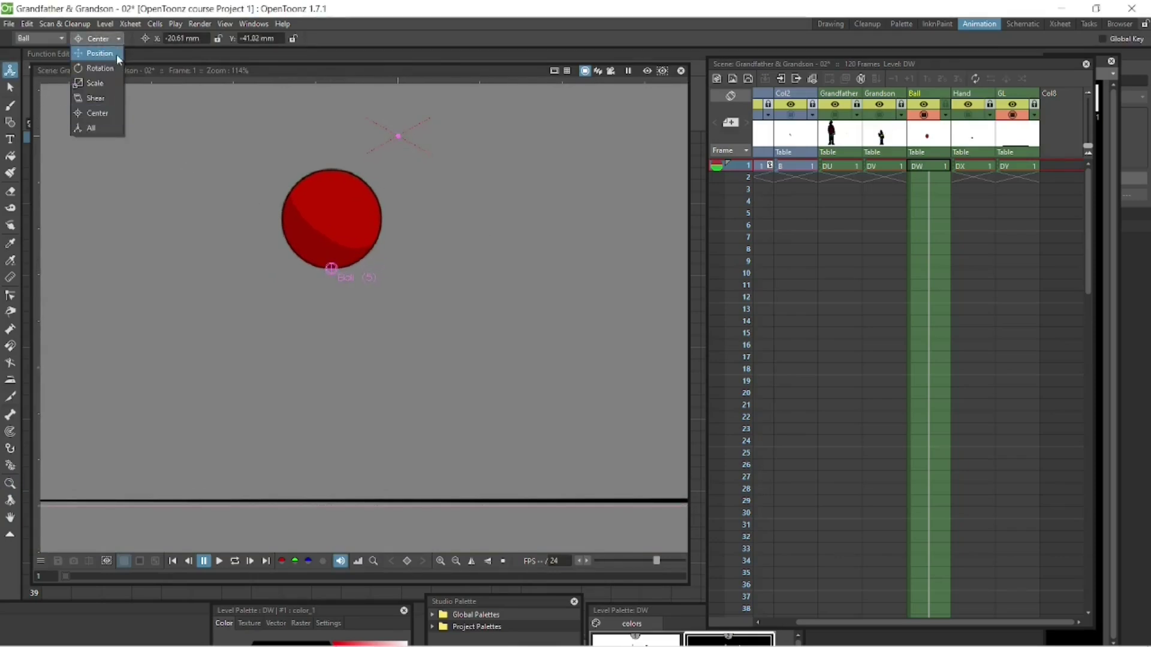
click(114, 53)
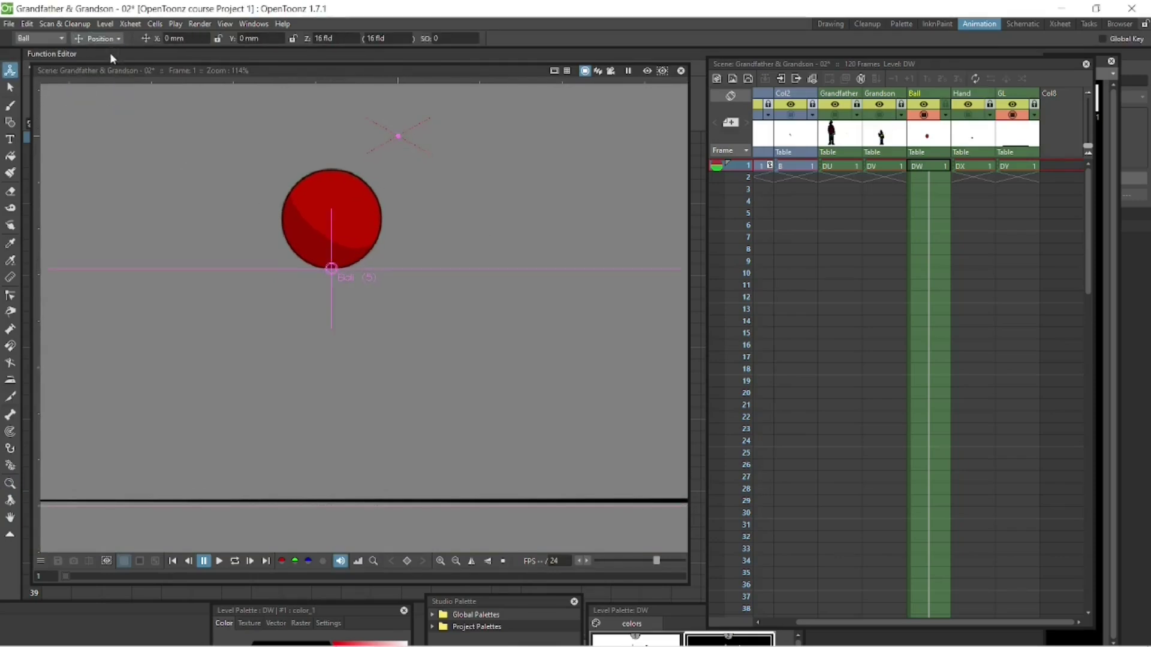
click(929, 165)
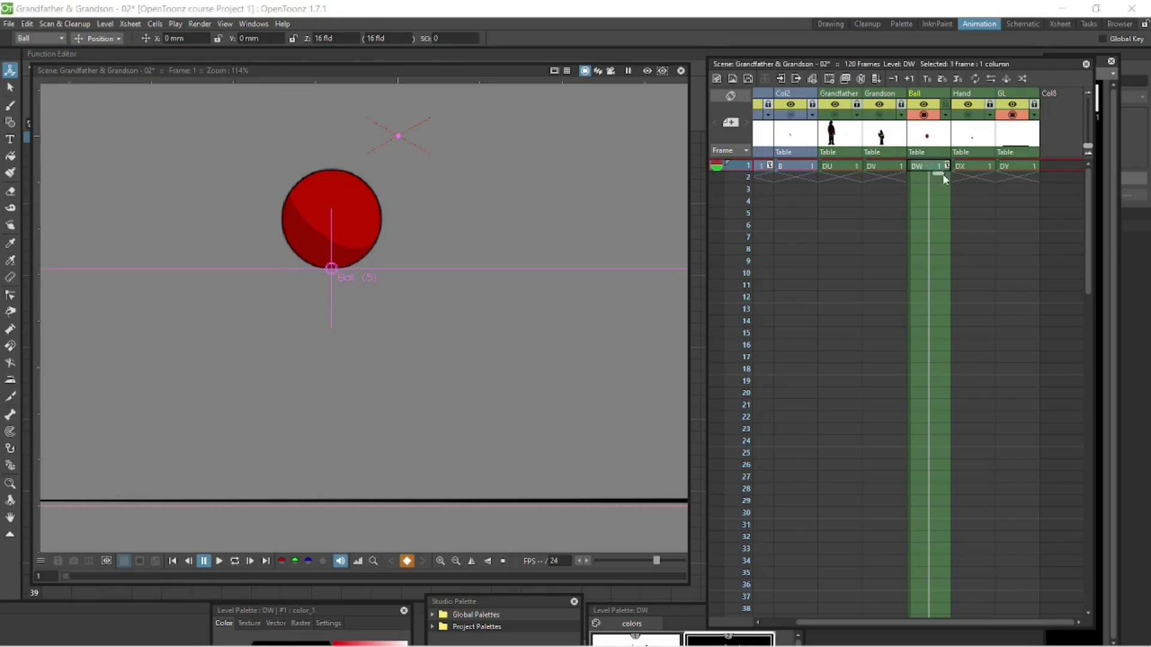
drag(1090, 264, 1091, 304)
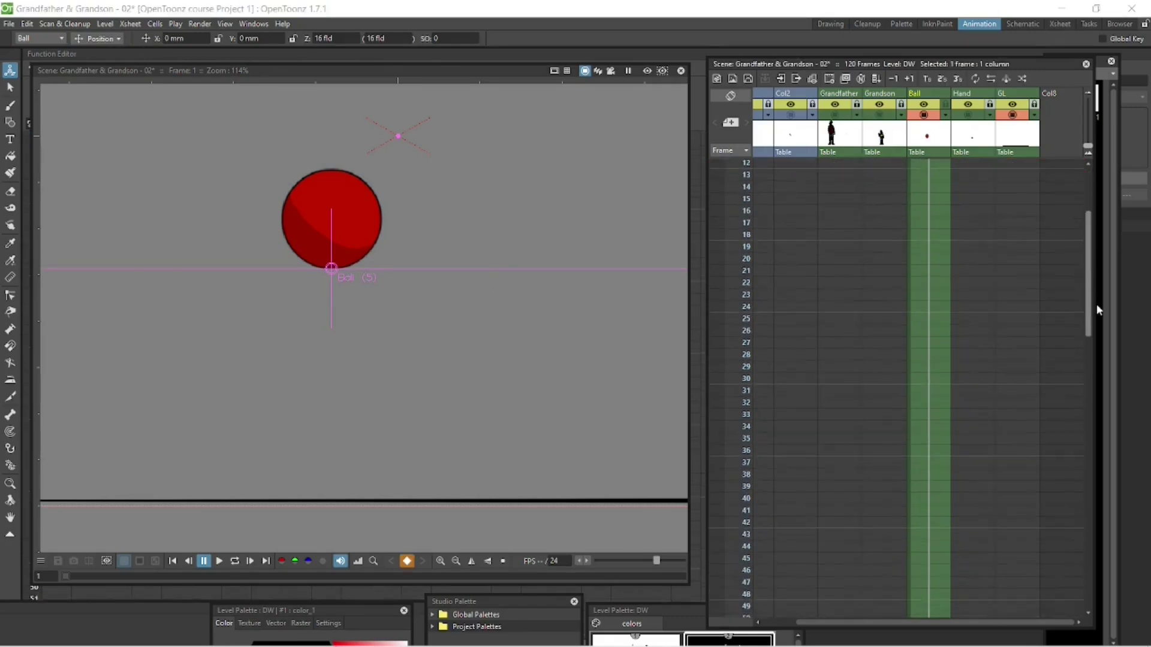
click(928, 316)
scroll(994, 186, up, 3)
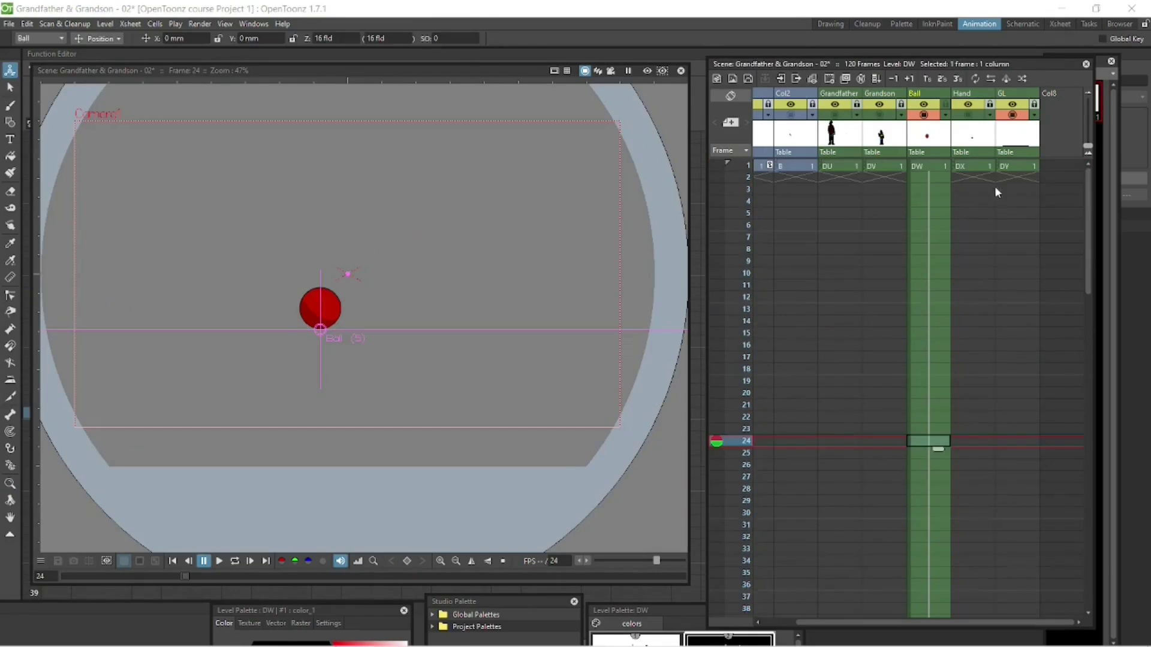
- Extend the GL column's ground line drawing from frame 1 through frame 120
click(1018, 167)
drag(1088, 193, 1088, 511)
click(1022, 601)
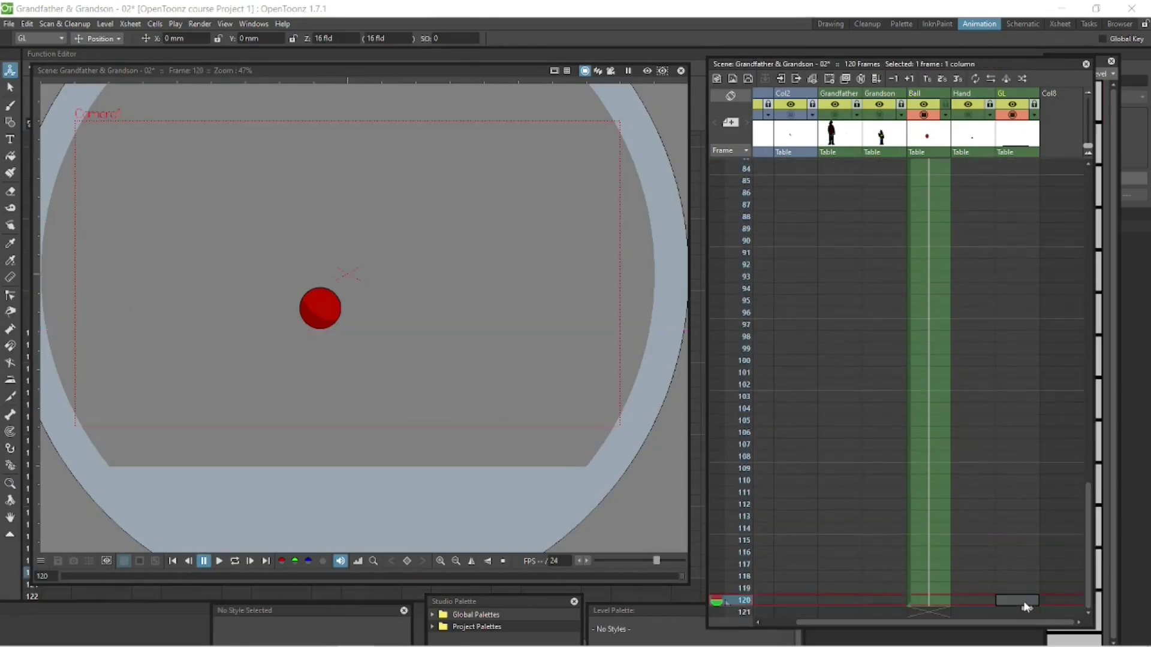
right_click(1022, 601)
click(1058, 579)
click(1034, 104)
right_click(1011, 600)
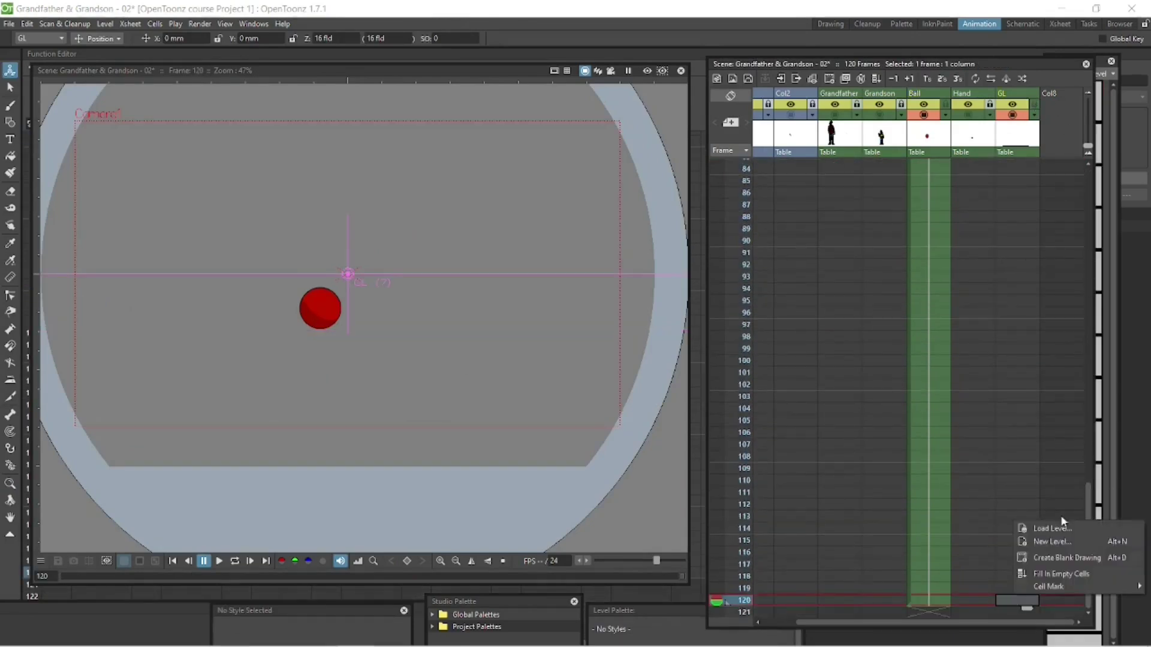
click(1057, 580)
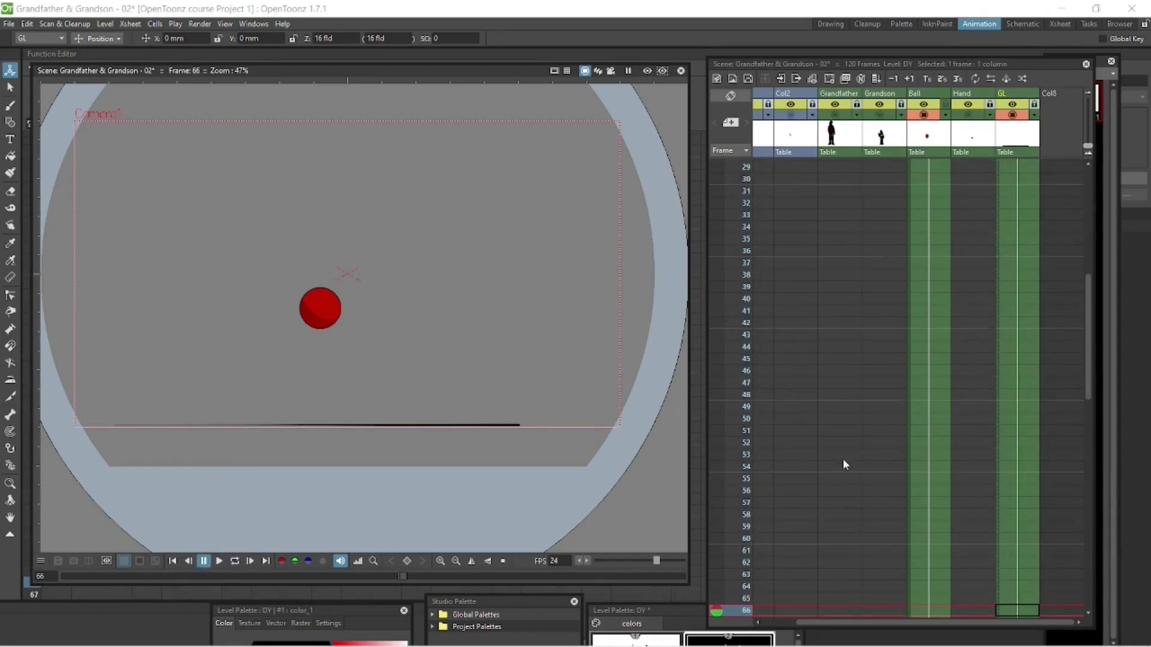
- Set a keyframe for the Ball column at frame 1
drag(1089, 338, 1089, 228)
click(934, 167)
scroll(453, 300, up, 6)
key(space)
drag(408, 277, 573, 207)
scroll(573, 207, up, 1)
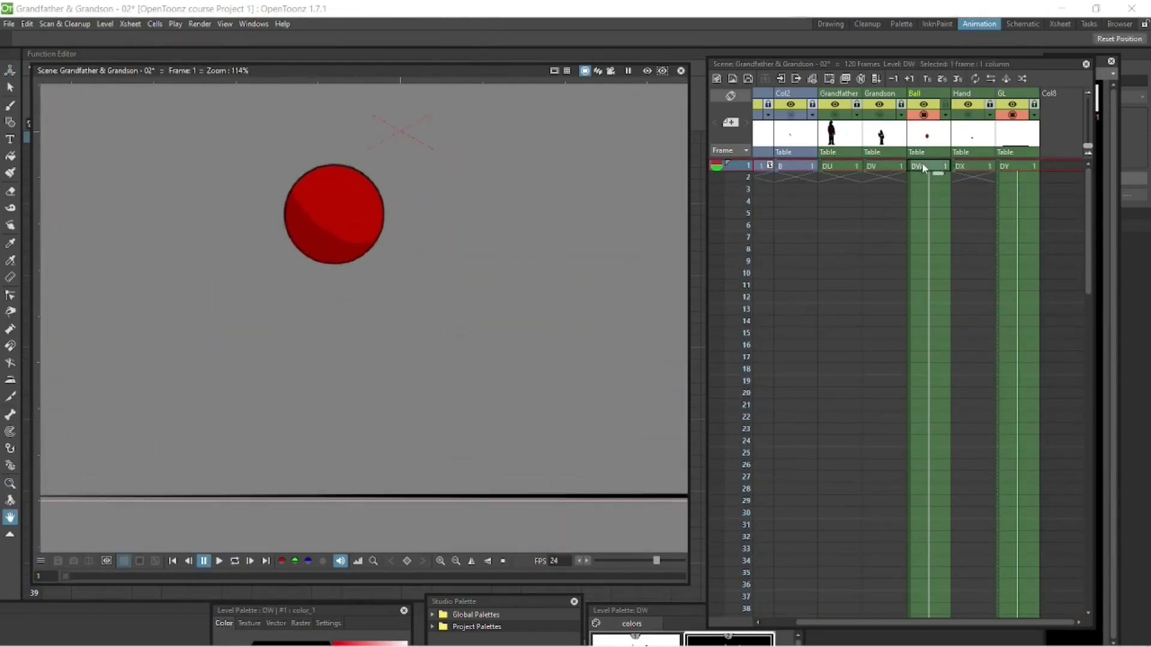
click(946, 166)
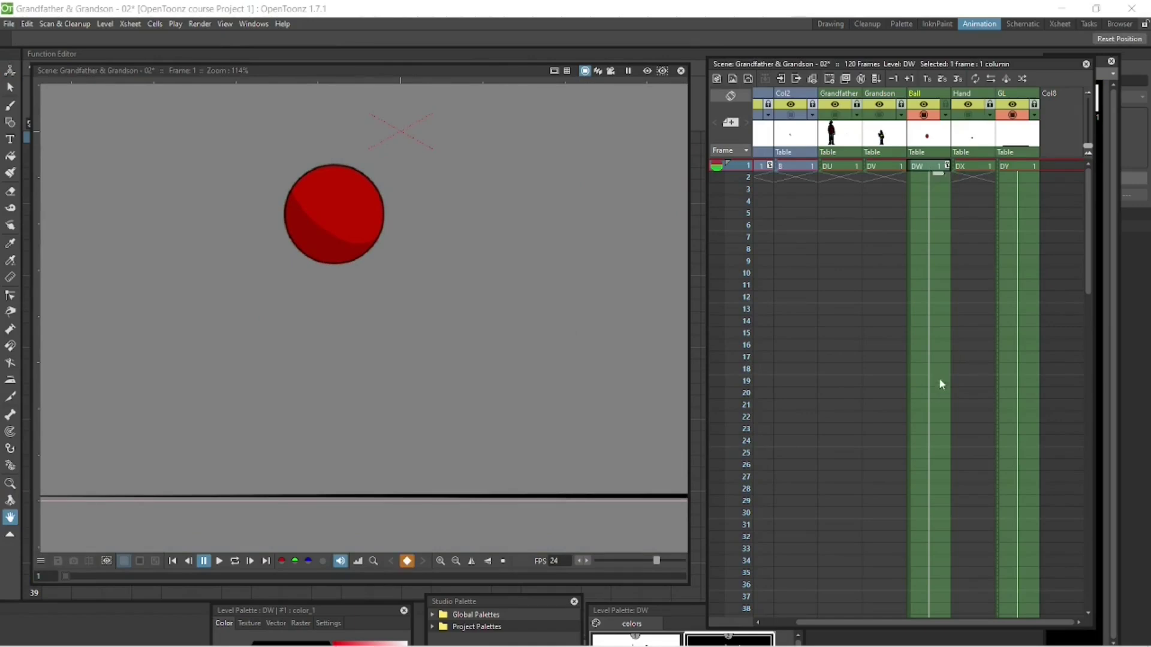
- Set a Ball keyframe at frame 24 and lower the ball straight down onto the ground line, at about Y -71.13 mm
click(942, 439)
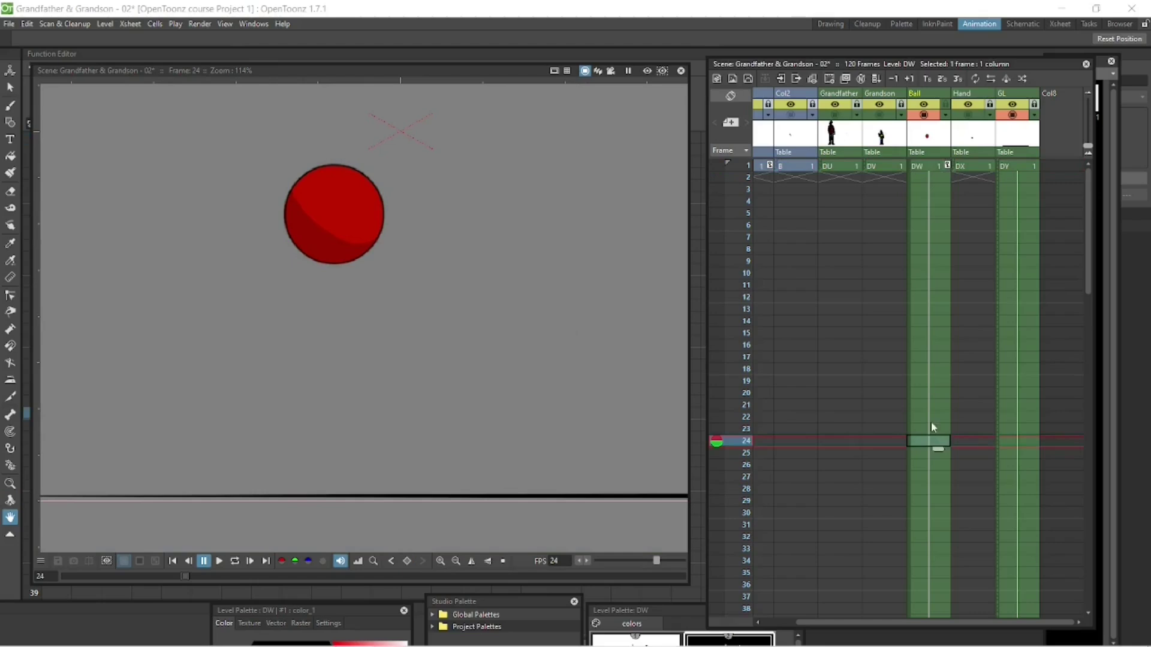
click(946, 442)
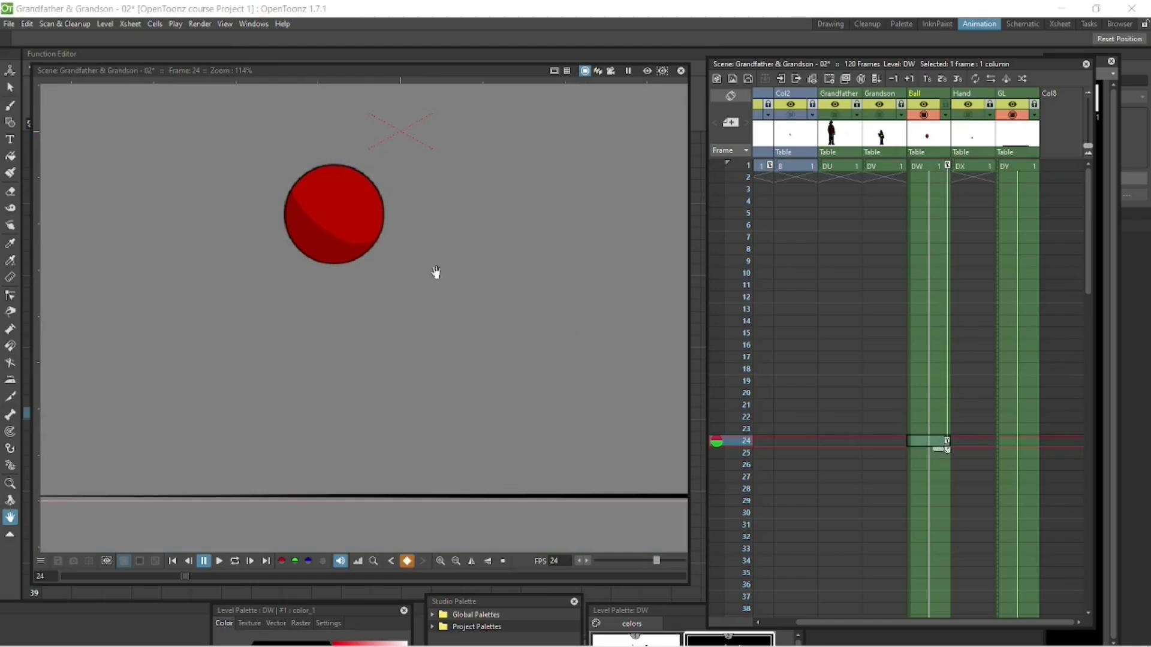
click(10, 70)
drag(334, 205, 396, 203)
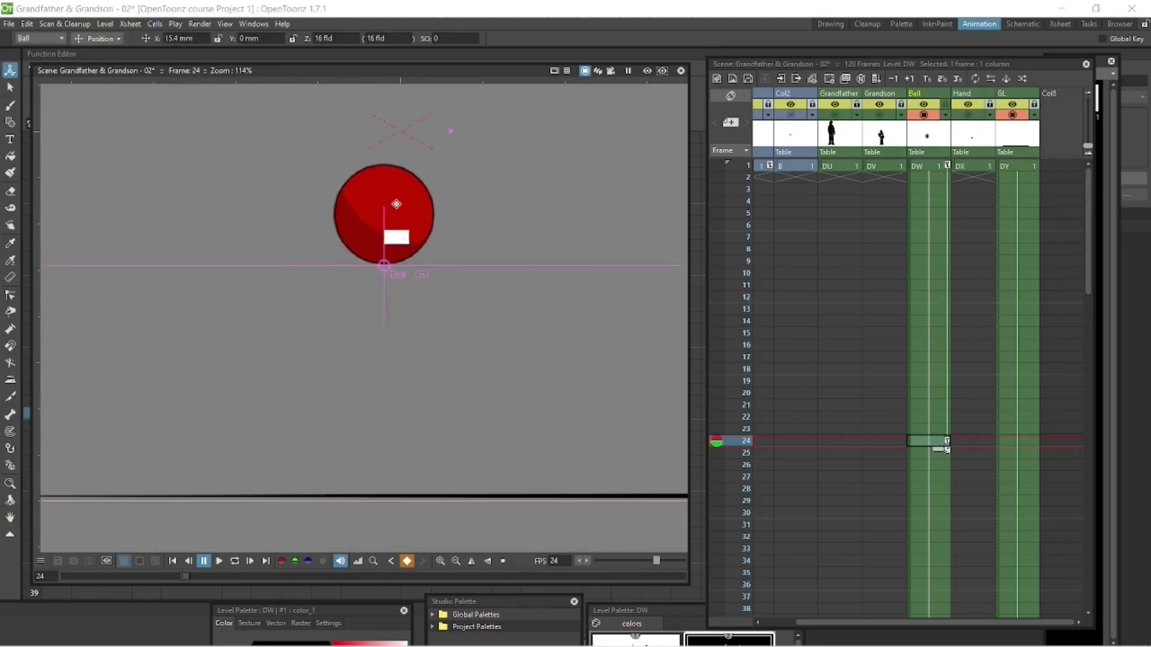
key(ctrl+z)
key(space)
key(a)
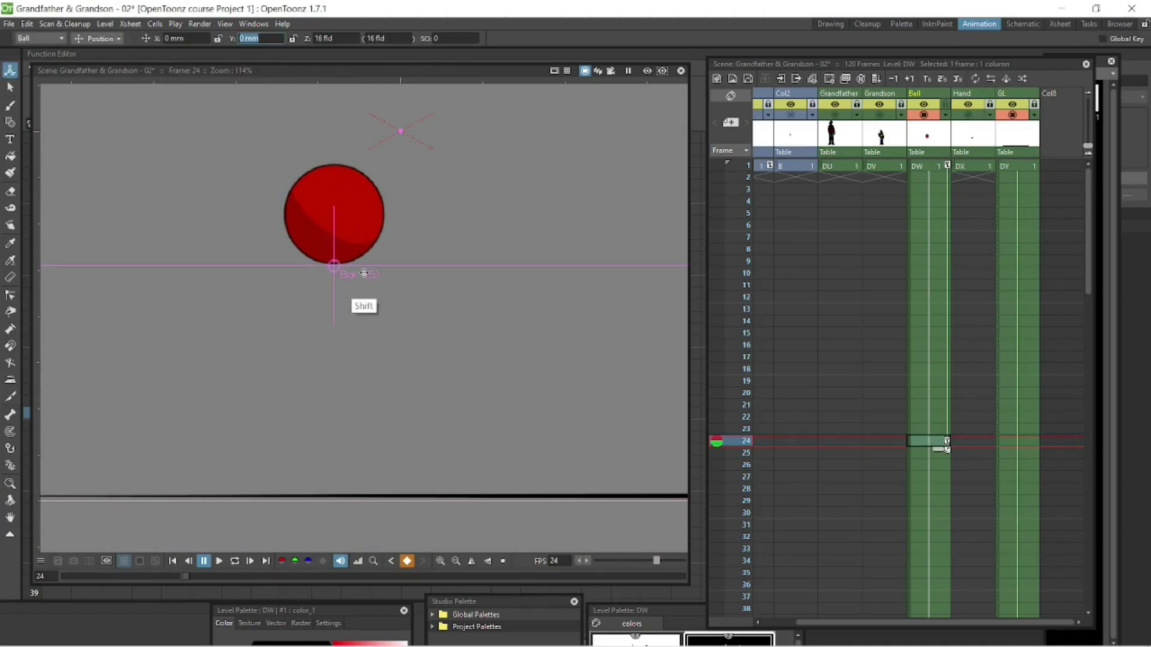
drag(356, 233, 401, 463)
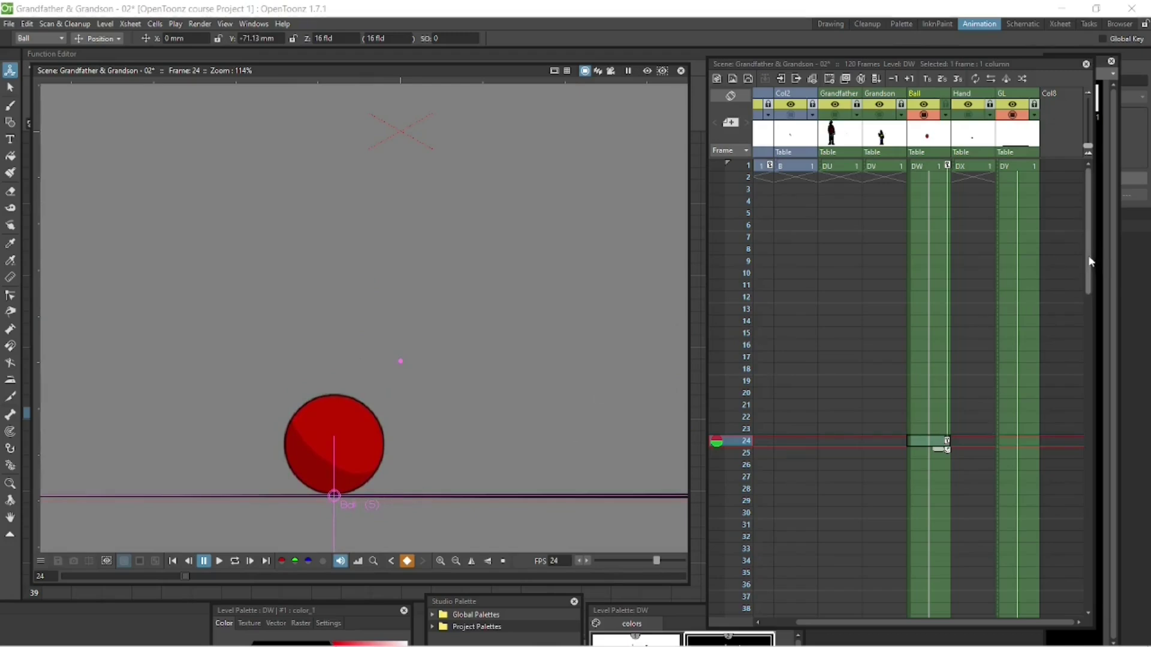
- Go to frame 42 of the Ball column and add fixed onion skins at frames 24 and 1
drag(1089, 254, 1091, 344)
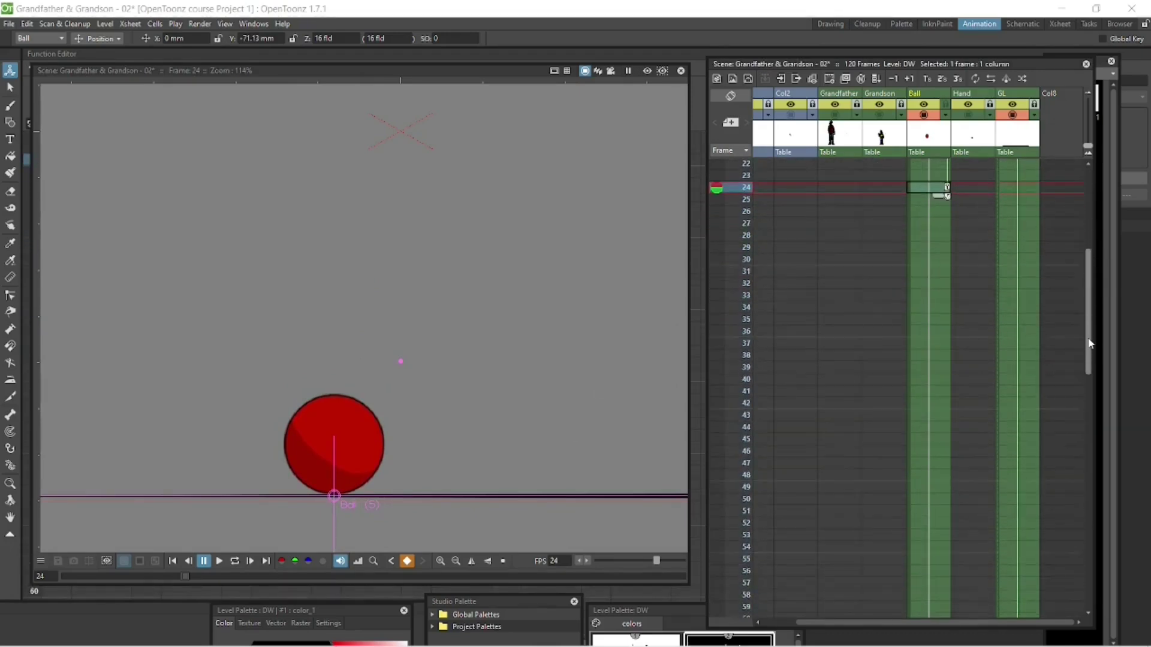
click(936, 404)
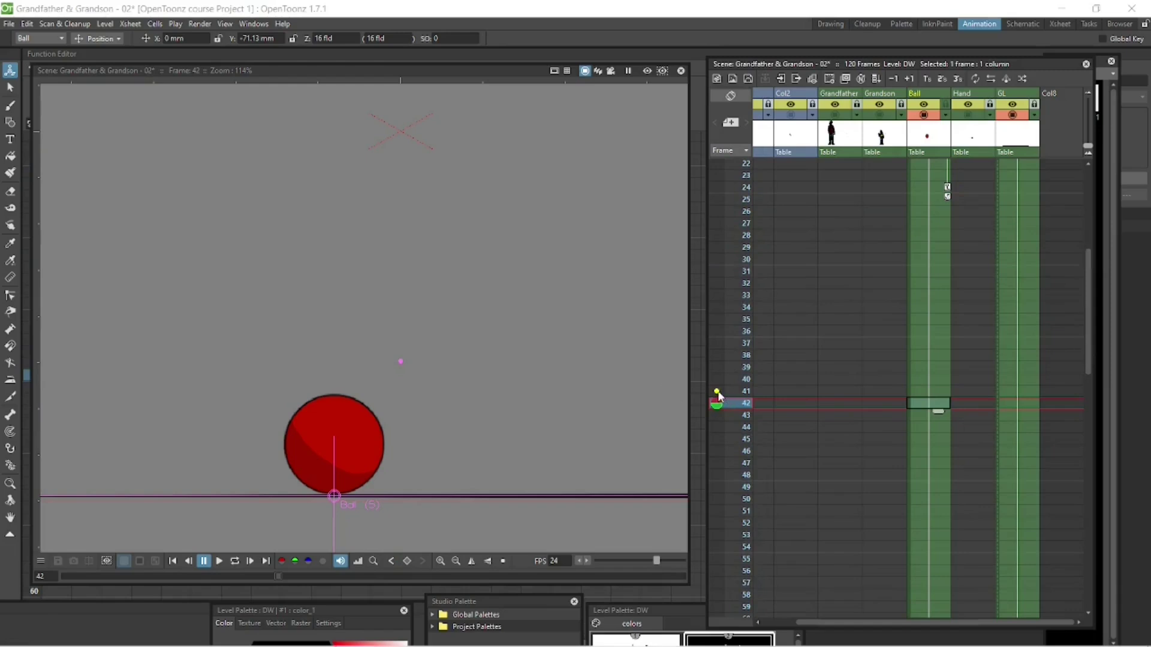
click(718, 188)
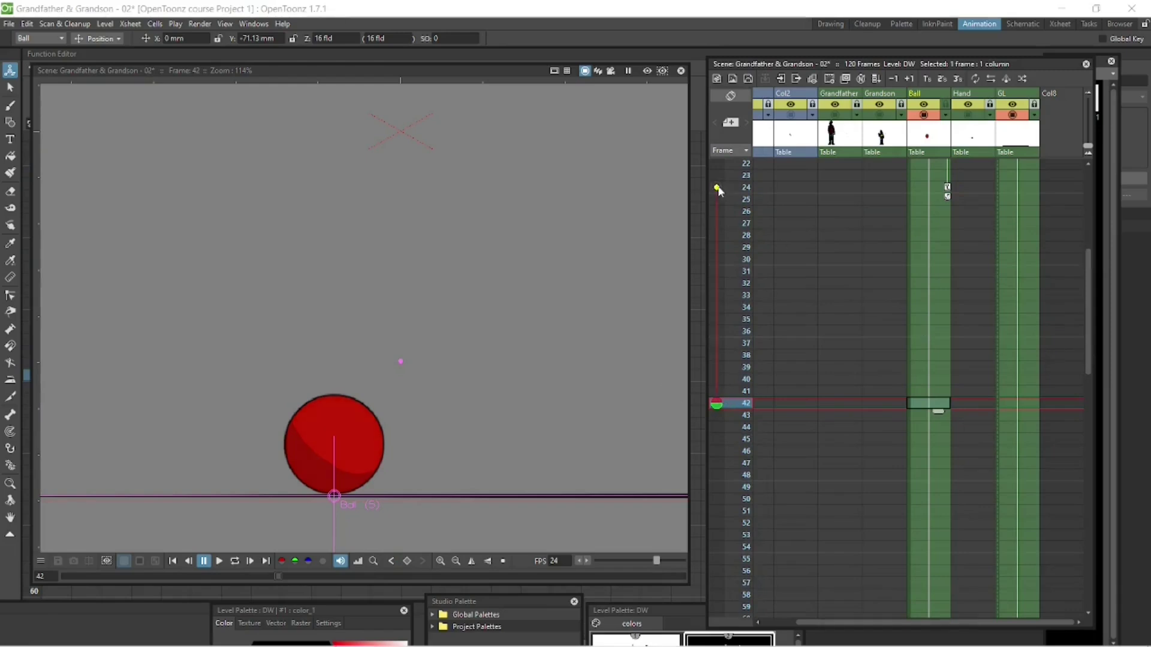
scroll(830, 176, up, 5)
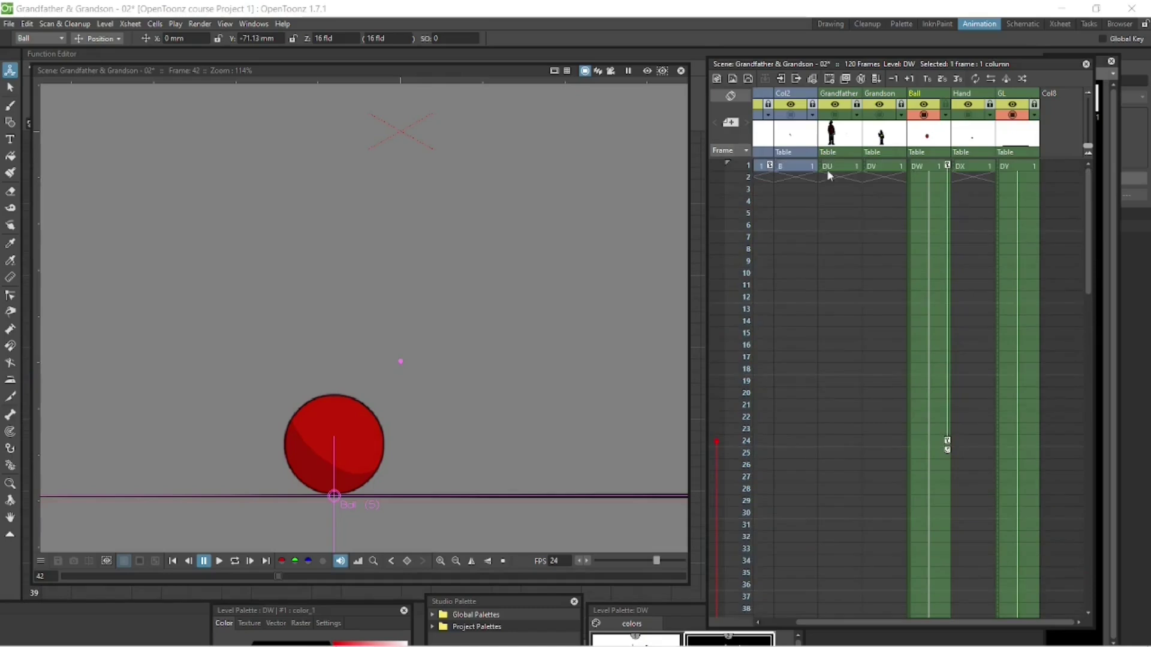
click(717, 165)
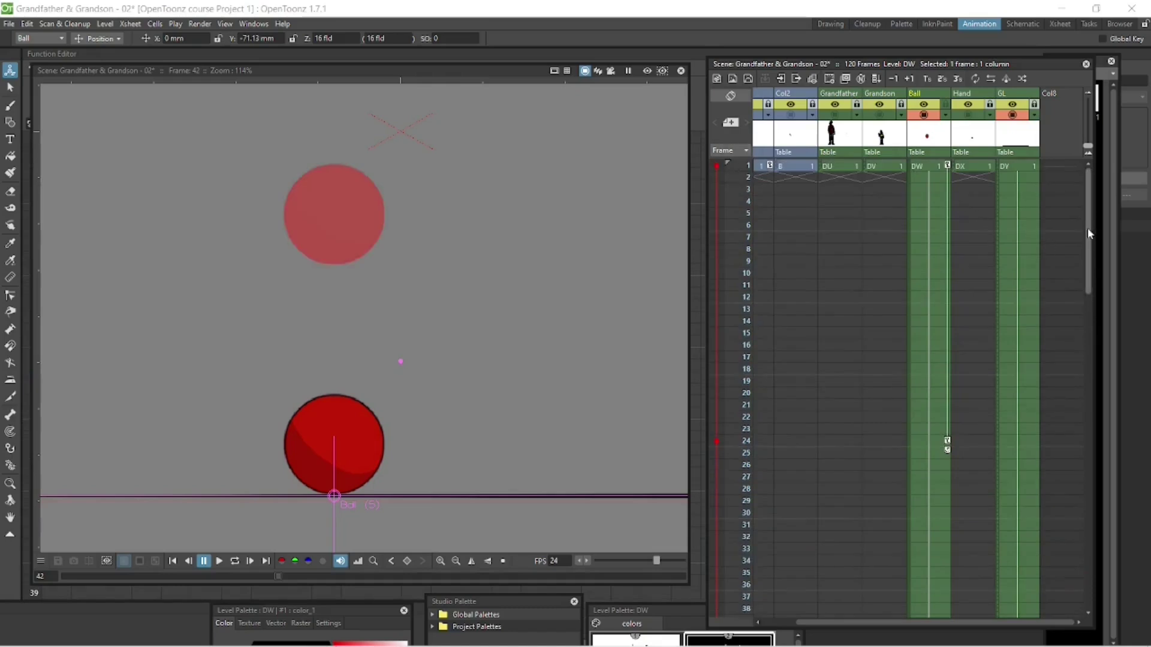
- Raise the ball straight up at frame 42 to about Y -30.68 mm for the first rebound
drag(1088, 228, 1089, 288)
drag(372, 404, 385, 282)
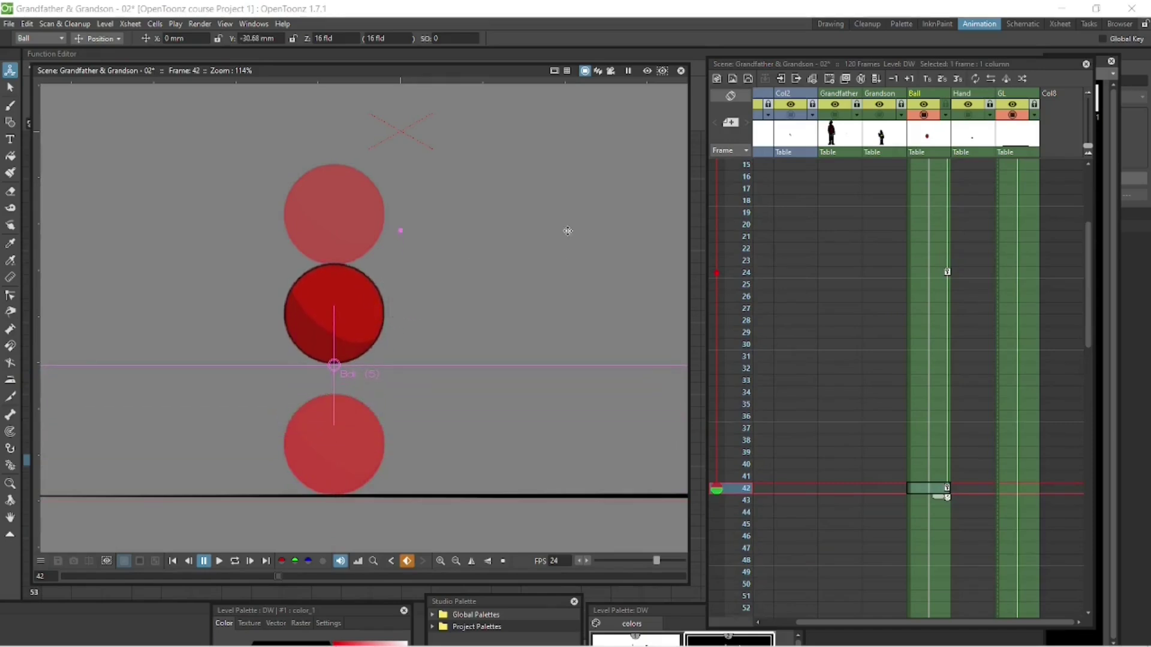
key(space)
drag(1089, 317, 1088, 398)
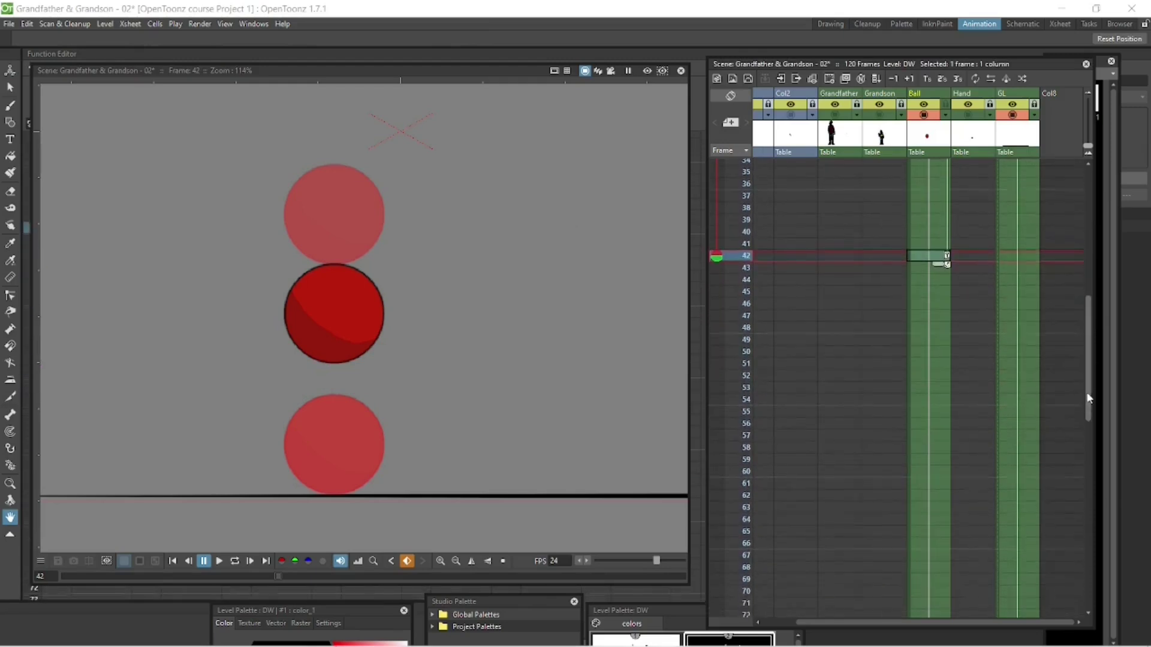
- Set a Ball keyframe at frame 54 and lower the ball straight down onto the ground line, at about Y -71.21 mm
click(945, 401)
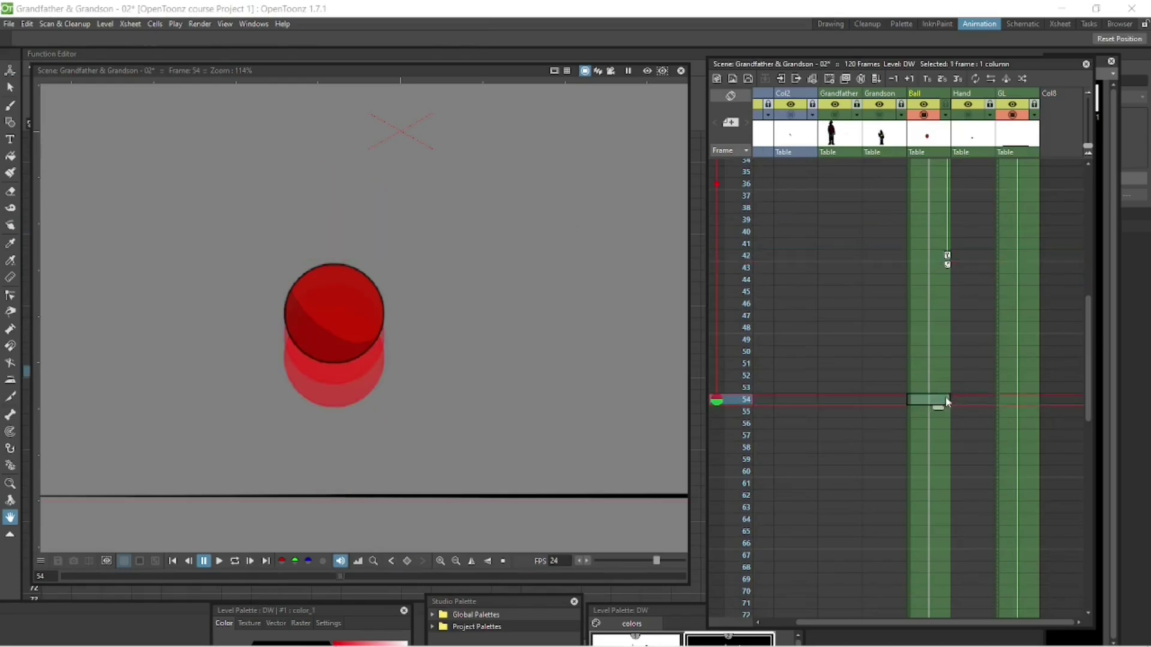
click(947, 398)
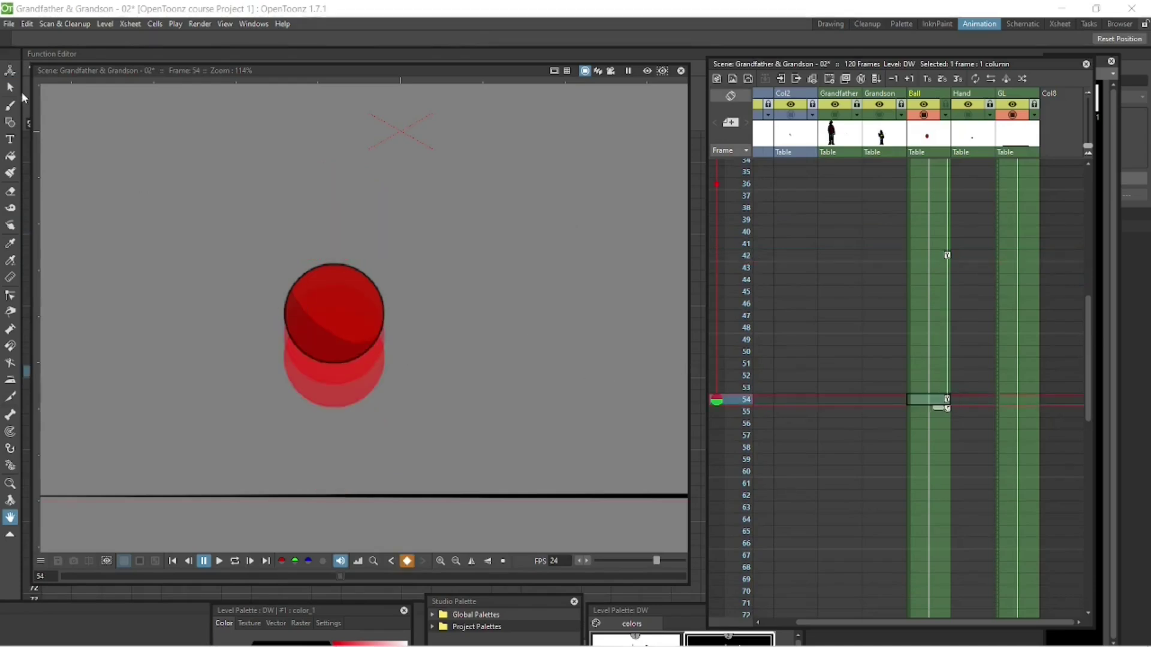
key(a)
drag(371, 298, 416, 420)
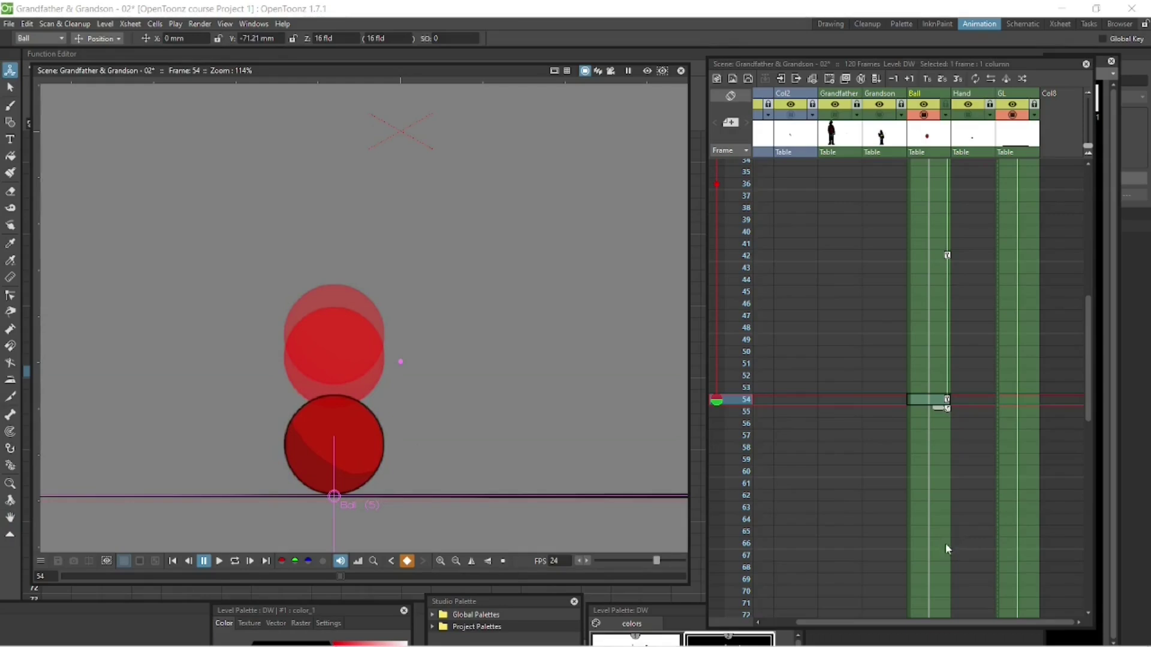
- Set a Ball keyframe at frame 62, show the frame 54 onion skin, and raise the ball to about Y -56.39 mm for the second rebound
click(941, 495)
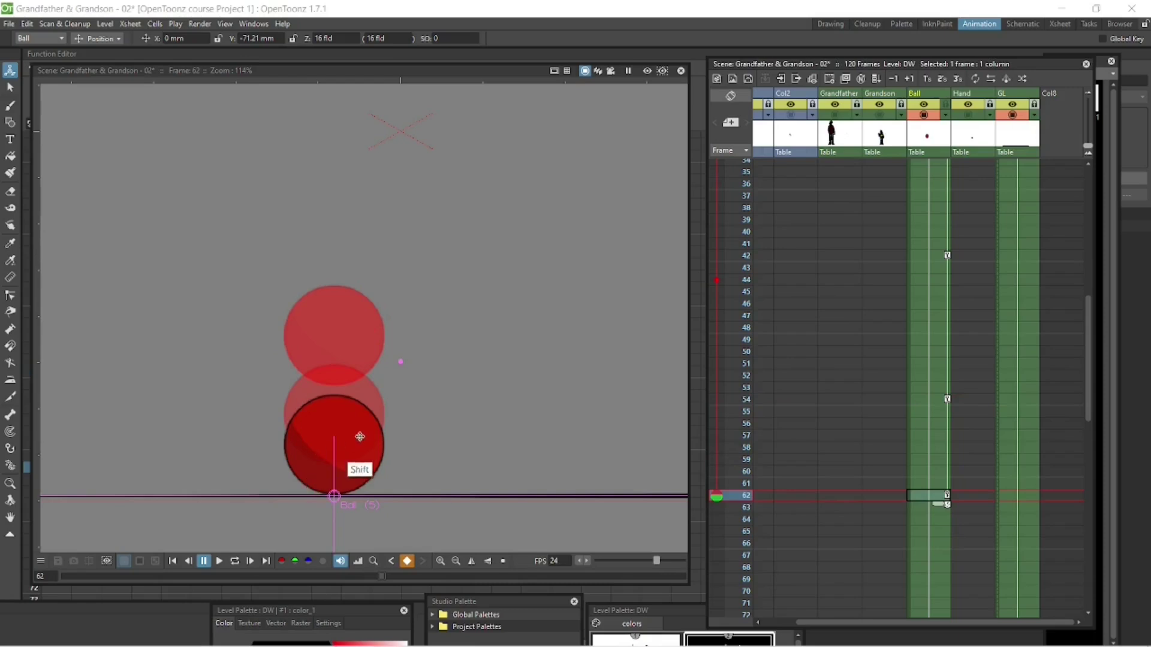
drag(362, 438, 363, 415)
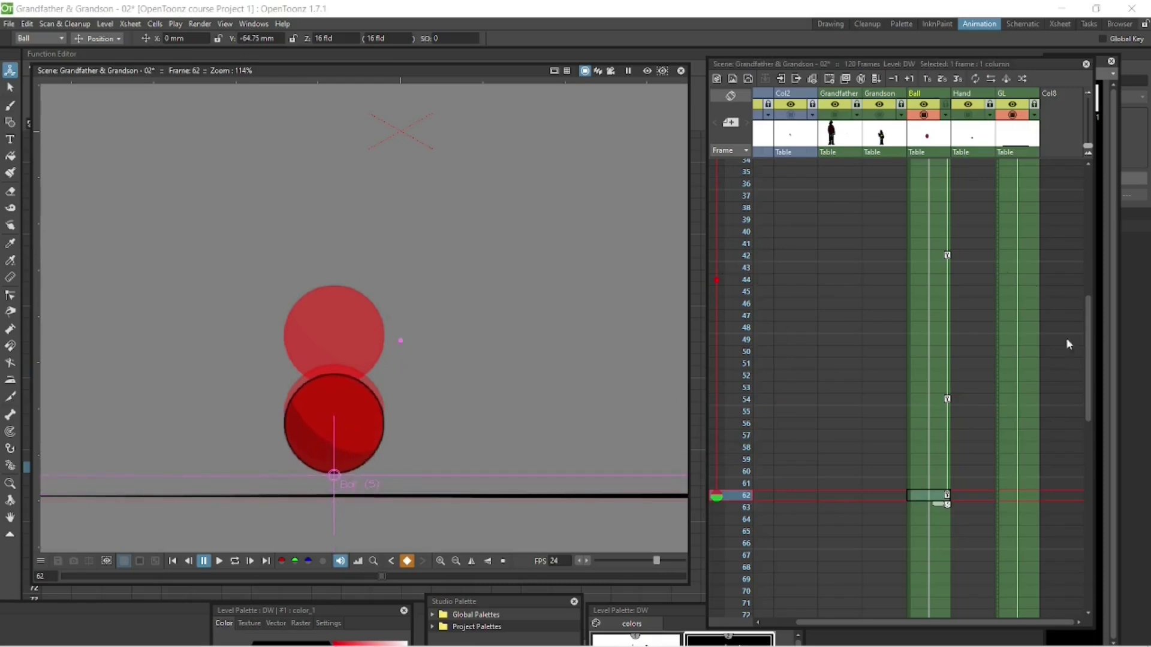
scroll(935, 195, up, 10)
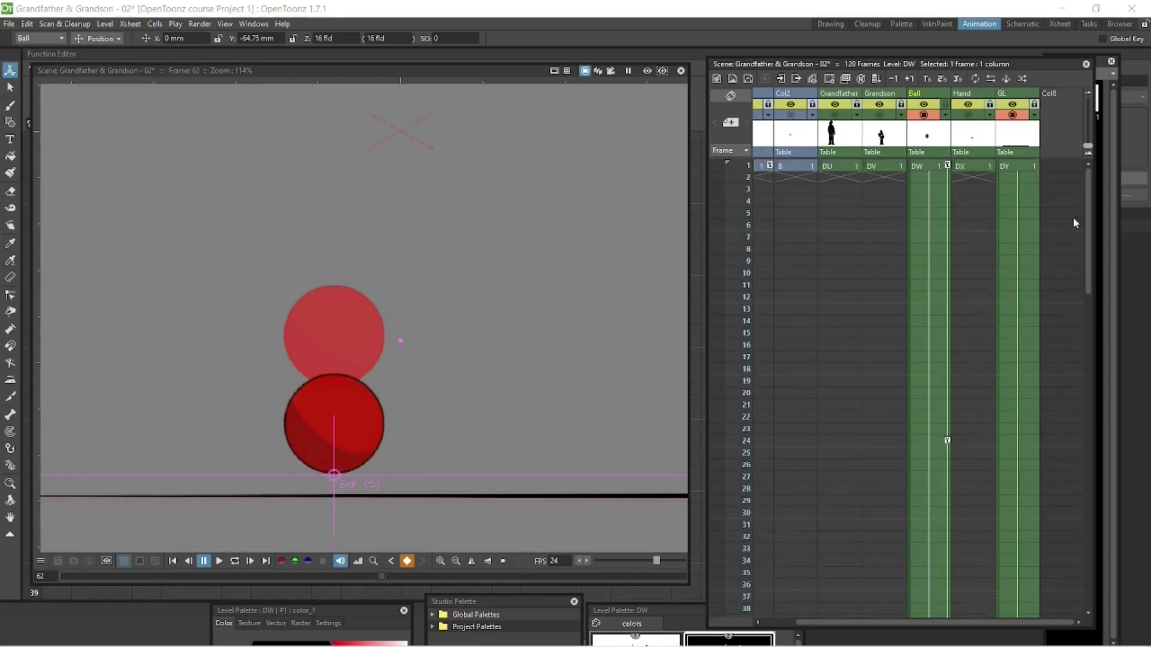
scroll(727, 414, down, 10)
click(717, 403)
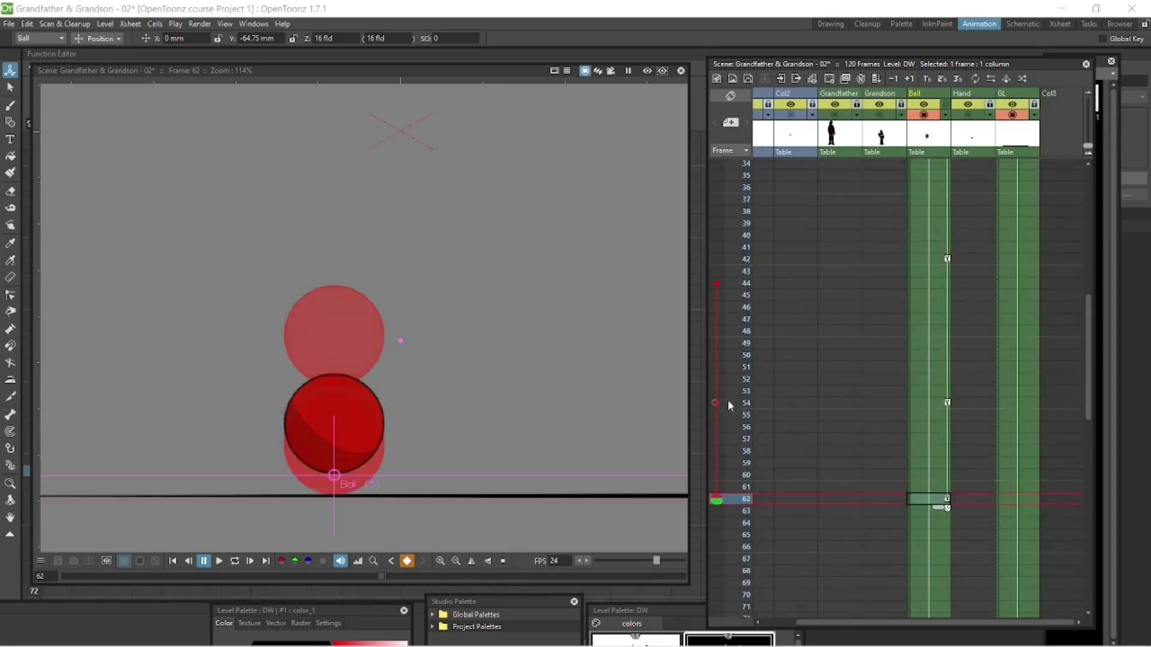
drag(351, 435, 351, 408)
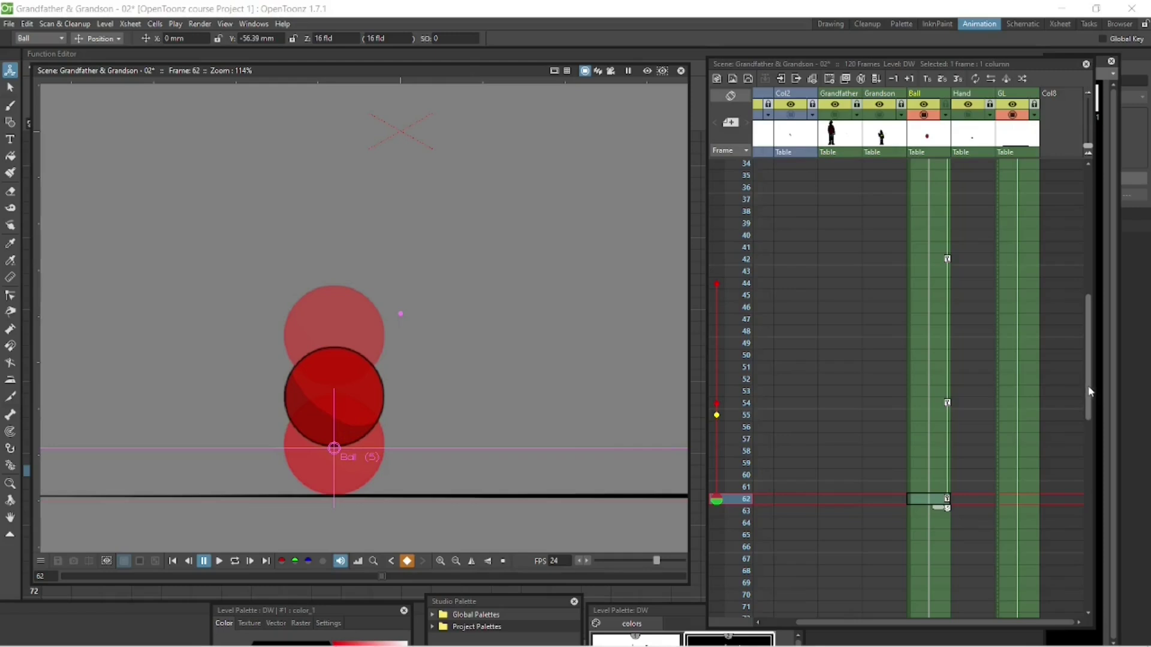
- Set a Ball keyframe at frame 66 and lower the ball back onto the ground line, at about Y -71.26 mm
scroll(1091, 392, down, 3)
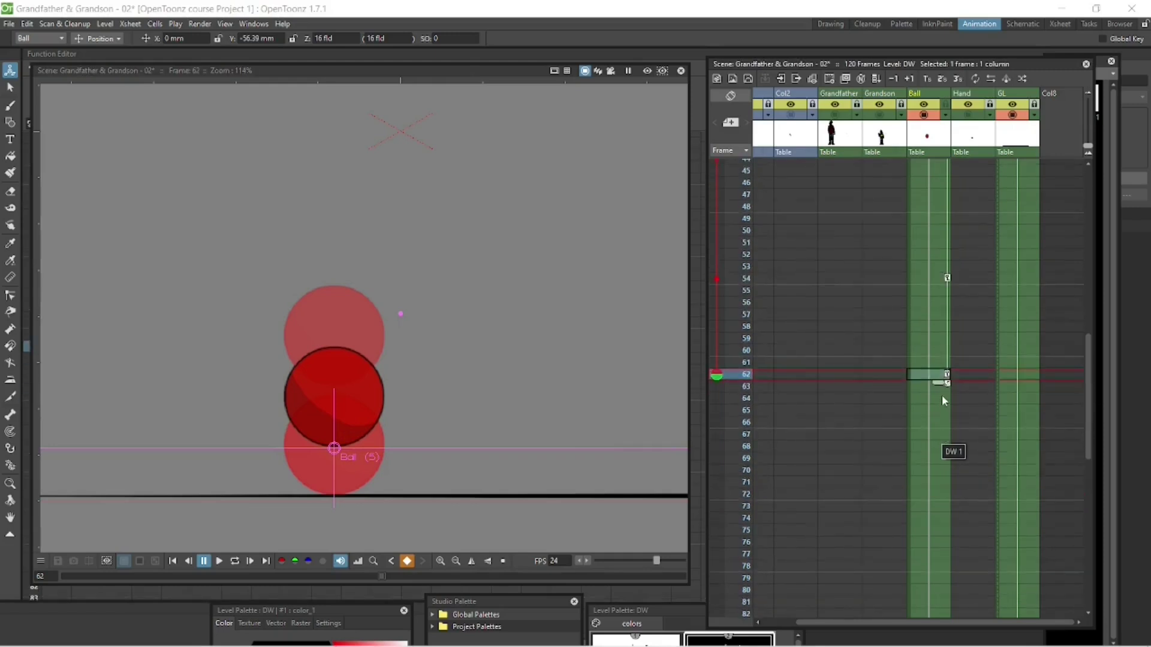
click(941, 423)
drag(373, 412, 386, 457)
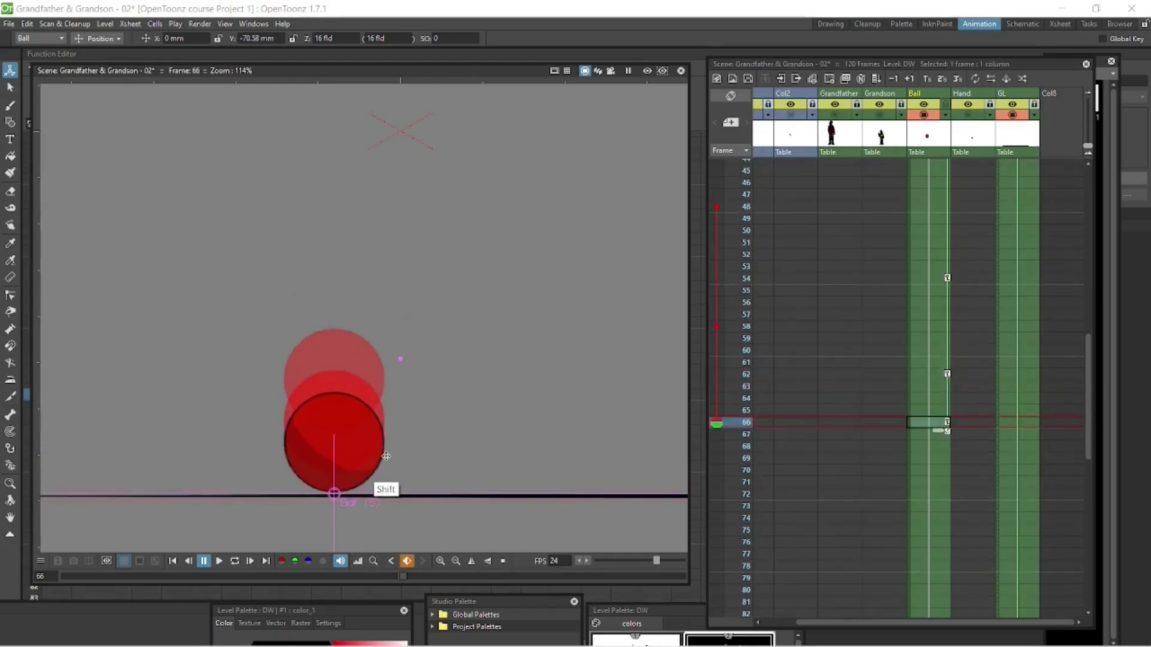
- Set a Ball keyframe at frame 68 and raise the ball slightly, to about Y -66.73 mm, for a small last rebound
click(950, 448)
click(947, 459)
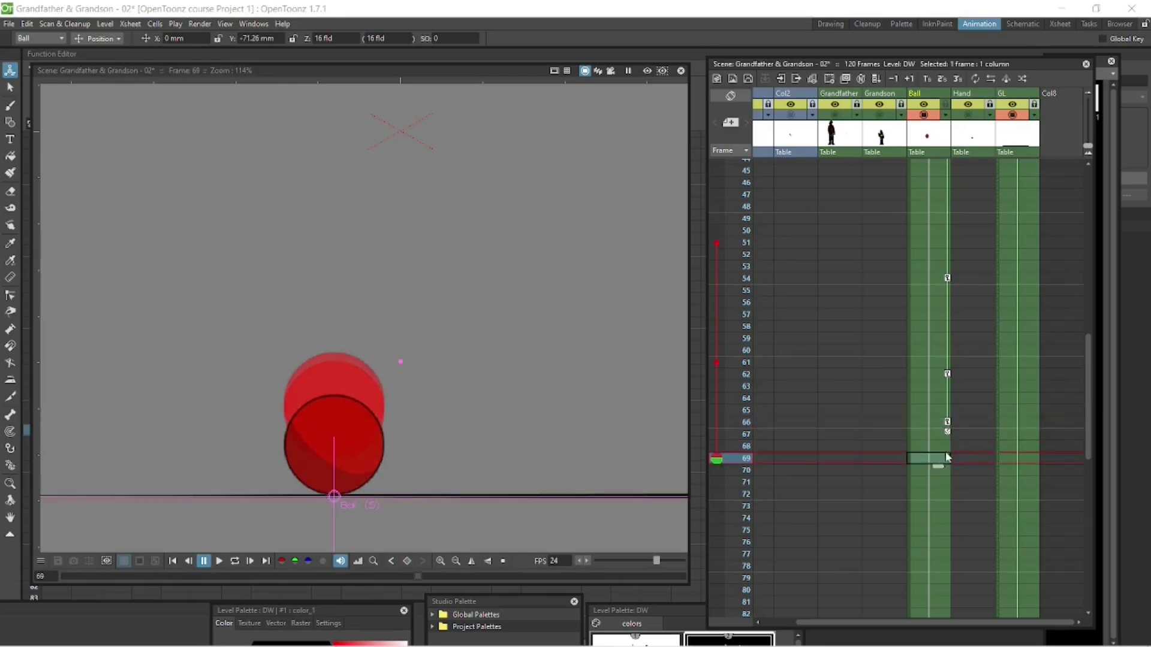
click(946, 446)
mouse_move(353, 445)
mouse_down()
mouse_move(379, 419)
mouse_move(366, 447)
mouse_up()
- Replace the onion skins with ones at frames 62 and 66, and keyframe the ball on the ground at frame 70, about Y -71.32 mm
click(717, 230)
click(716, 350)
click(717, 374)
click(716, 423)
click(937, 471)
- Set the playback stop marker at frame 70 and loop-play the bounce to check its timing
right_click(742, 471)
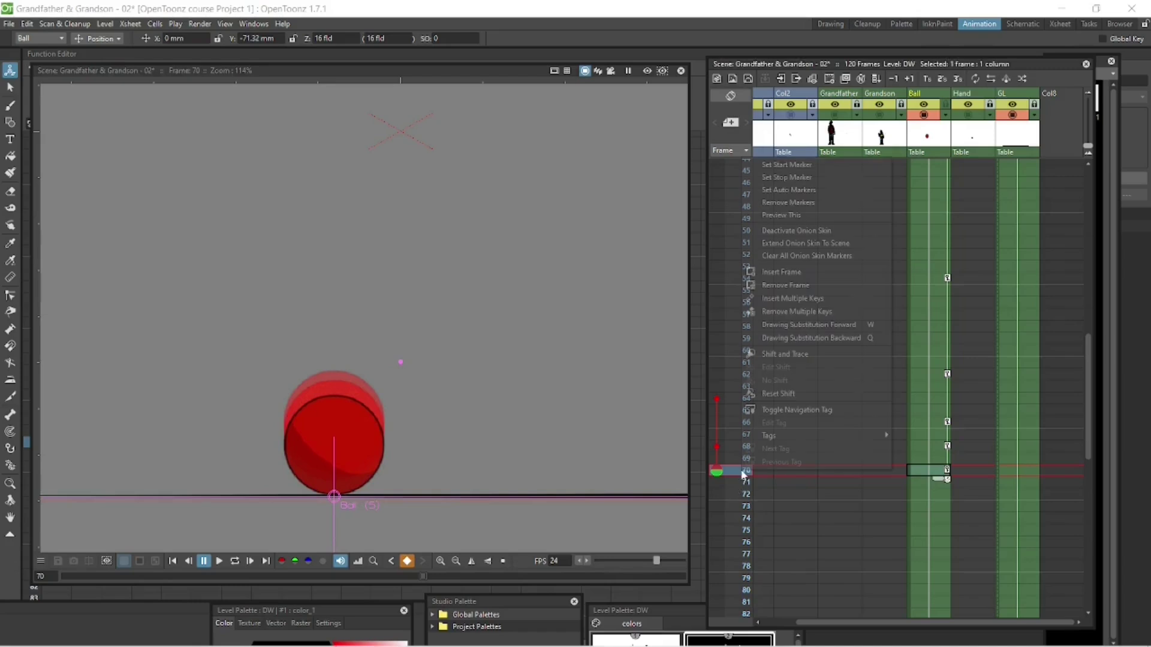
click(791, 176)
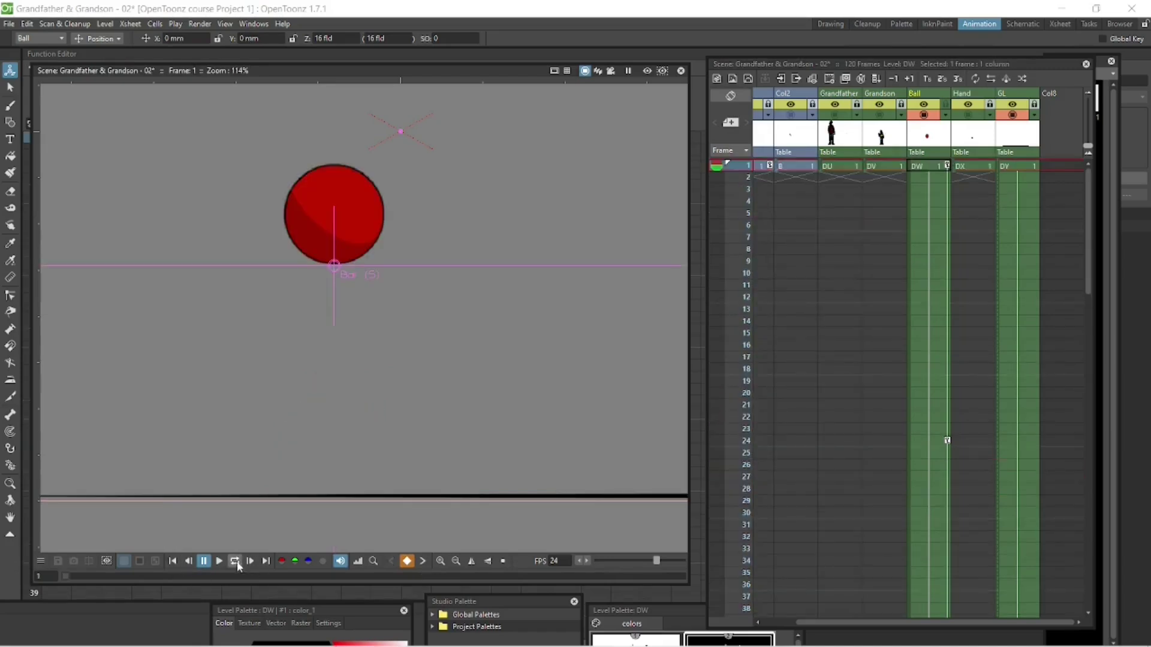
click(238, 564)
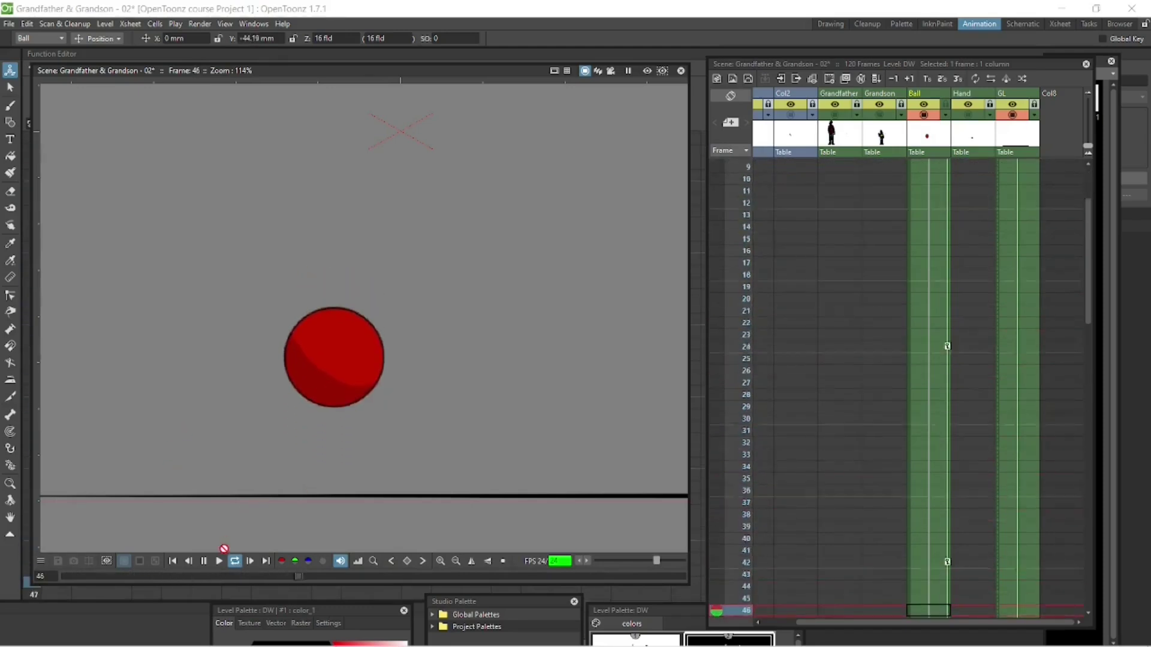
click(203, 561)
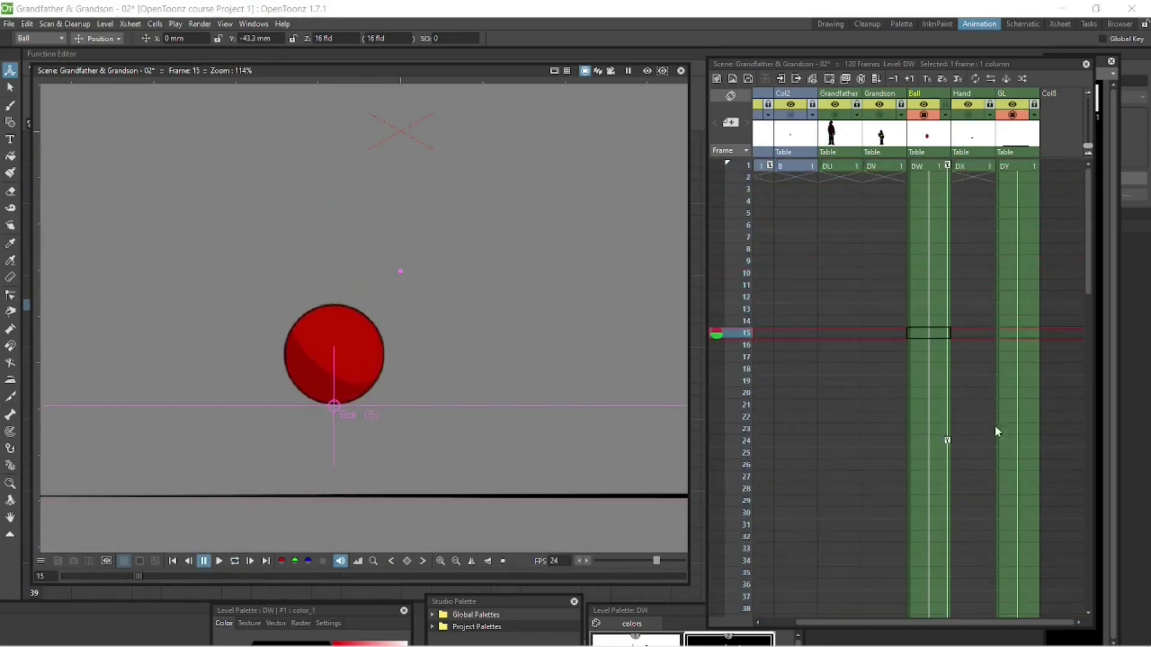
- Retime the Ball's first landing keyframe from frame 24 to 12 and its first rebound keyframe from frame 42 to 22
click(948, 441)
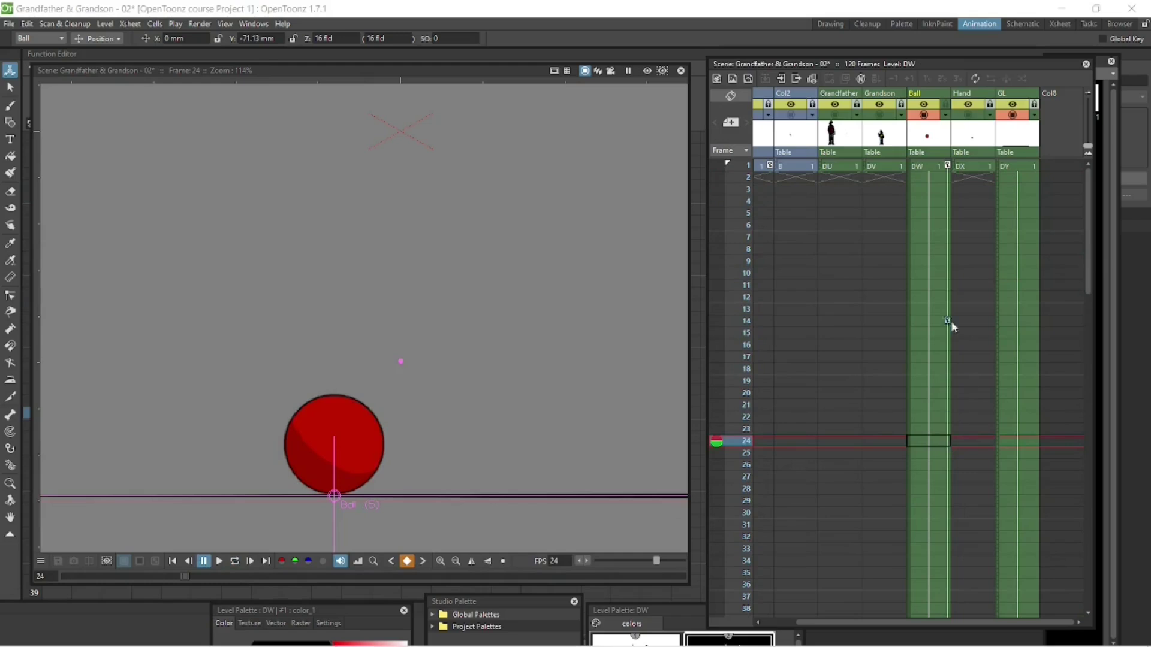
drag(951, 322, 947, 297)
scroll(1090, 288, down, 3)
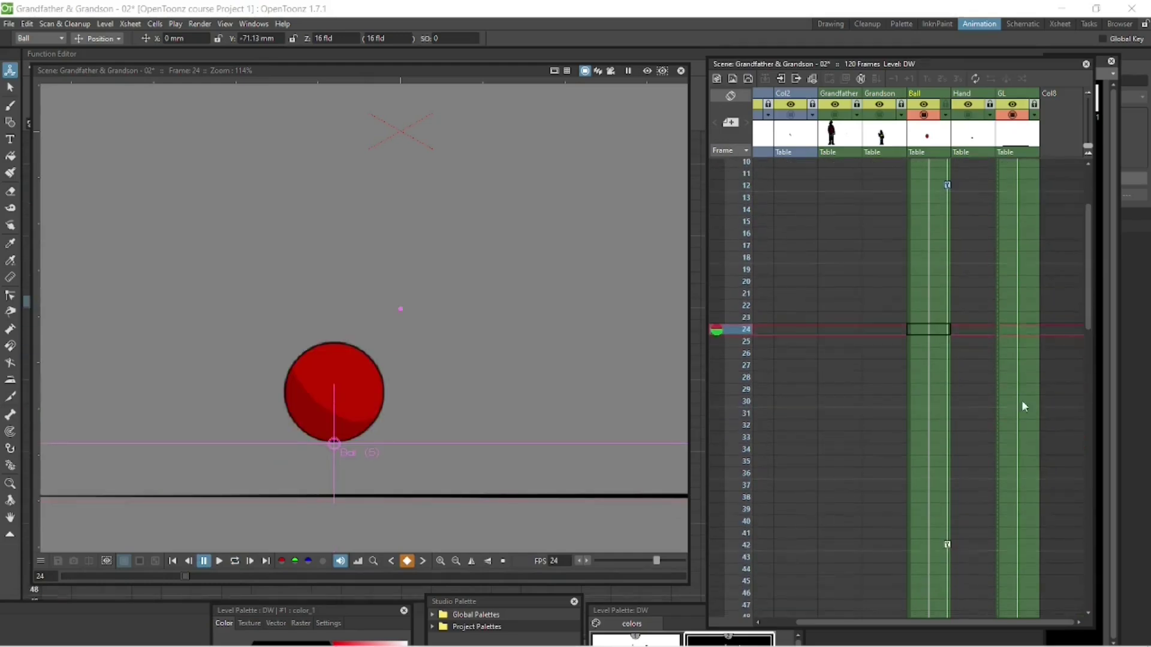
click(948, 544)
drag(951, 289, 951, 304)
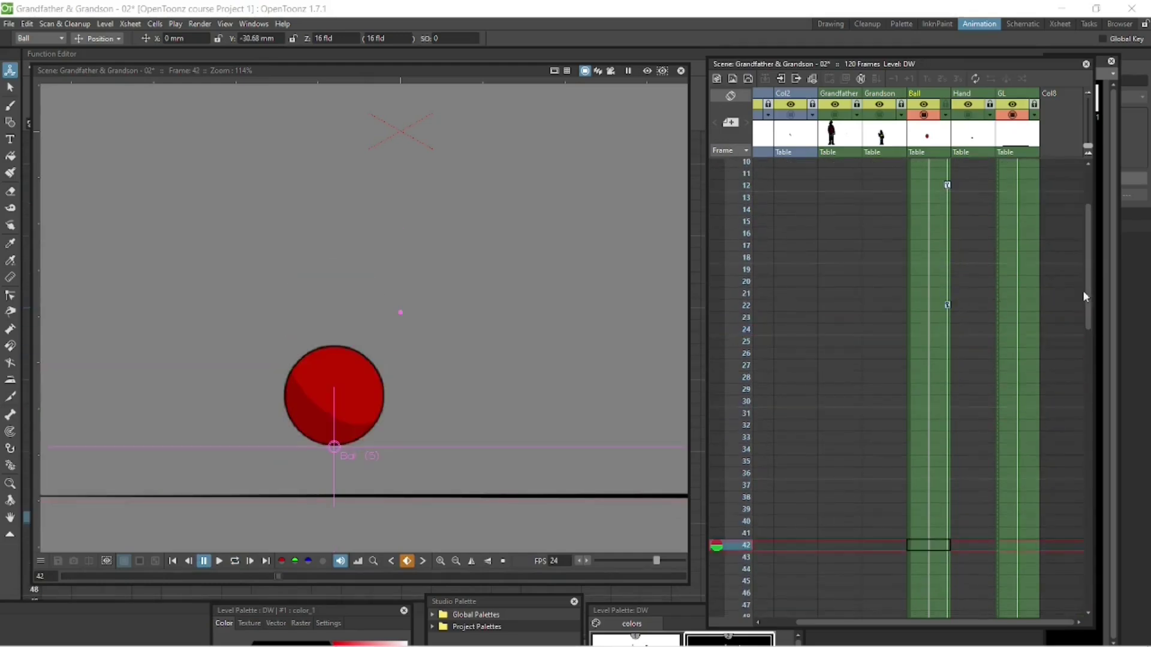
- Retime the Ball's second landing keyframe from frame 54 to 30 and its second rebound keyframe from frame 62 to 36
drag(1086, 294, 1089, 342)
drag(948, 543, 951, 256)
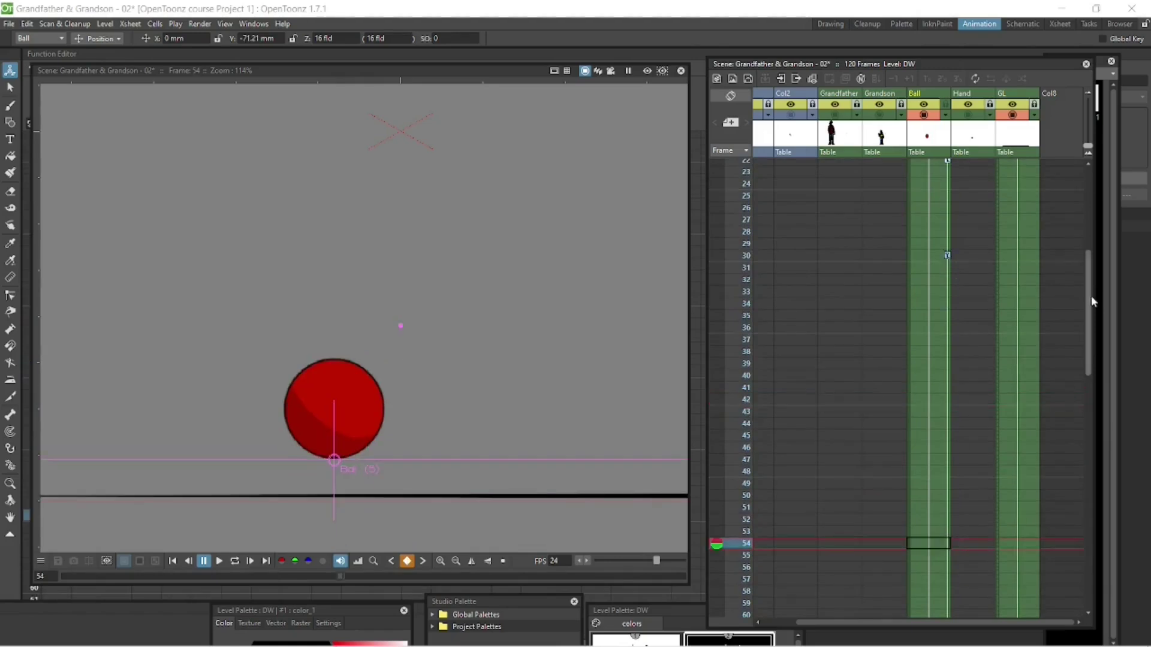
drag(1091, 296, 1091, 342)
drag(948, 493, 949, 279)
- Retime the Ball's last three keyframes, moving frames 66, 68 and 70 to frames 40, 42 and 43
drag(1089, 346, 1089, 428)
drag(947, 377, 956, 200)
scroll(956, 199, up, 4)
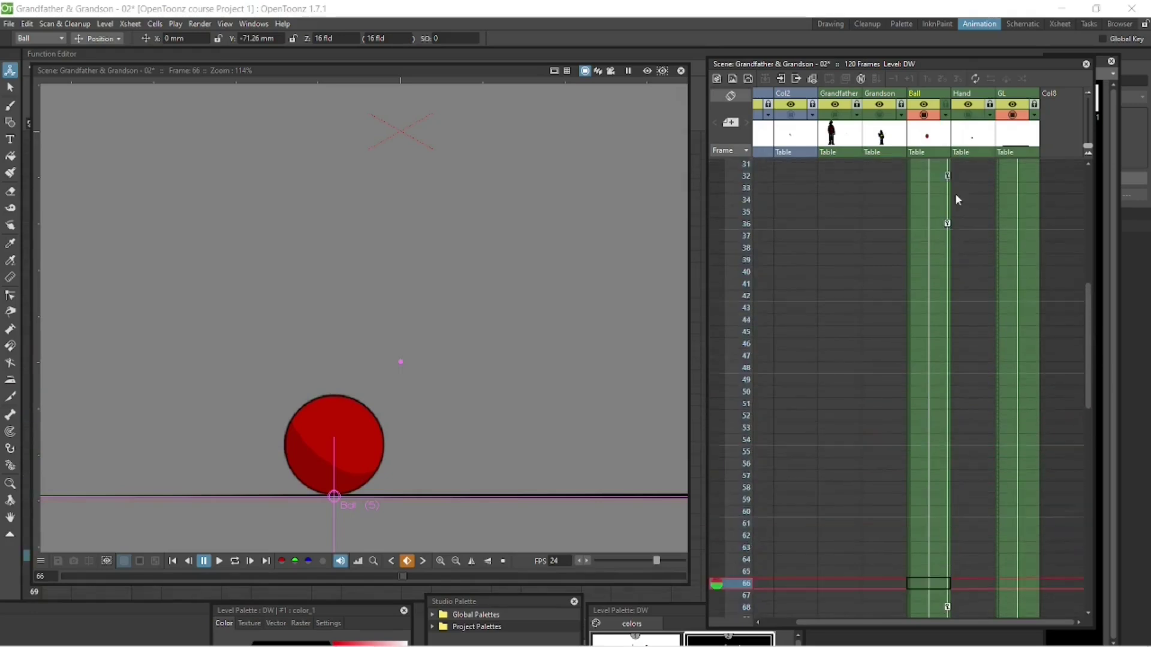
drag(950, 275, 949, 275)
drag(1087, 318, 1087, 365)
drag(948, 442, 949, 248)
drag(948, 585, 955, 384)
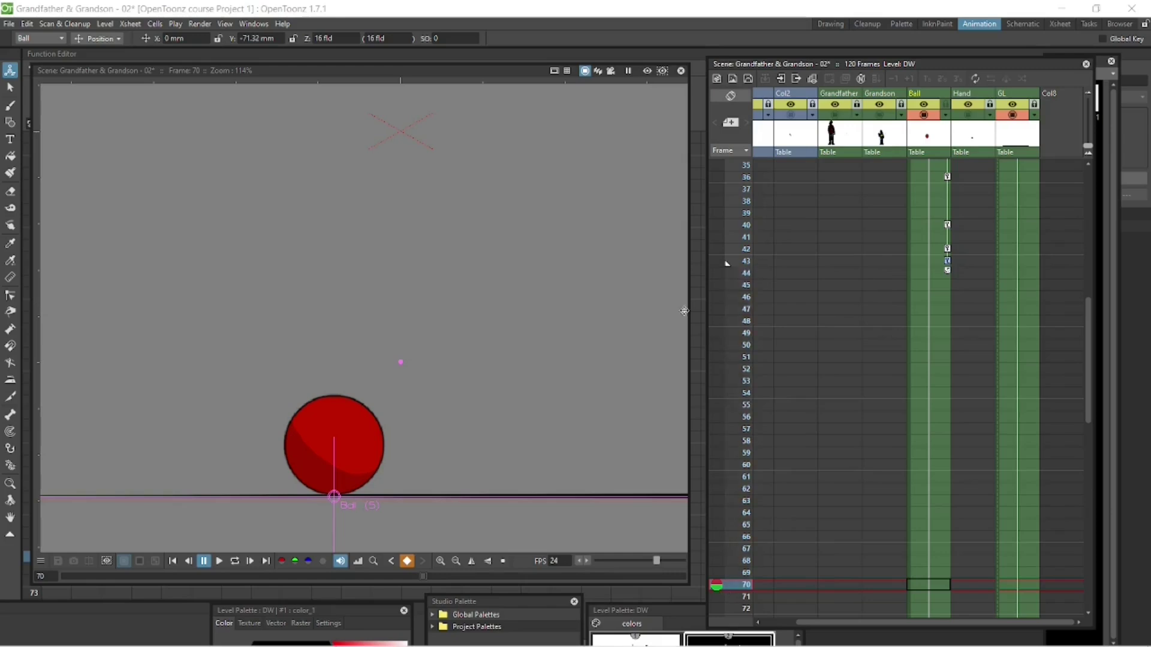
- Extend the playback stop marker to frame 48 and loop-play the retimed bounce
click(234, 561)
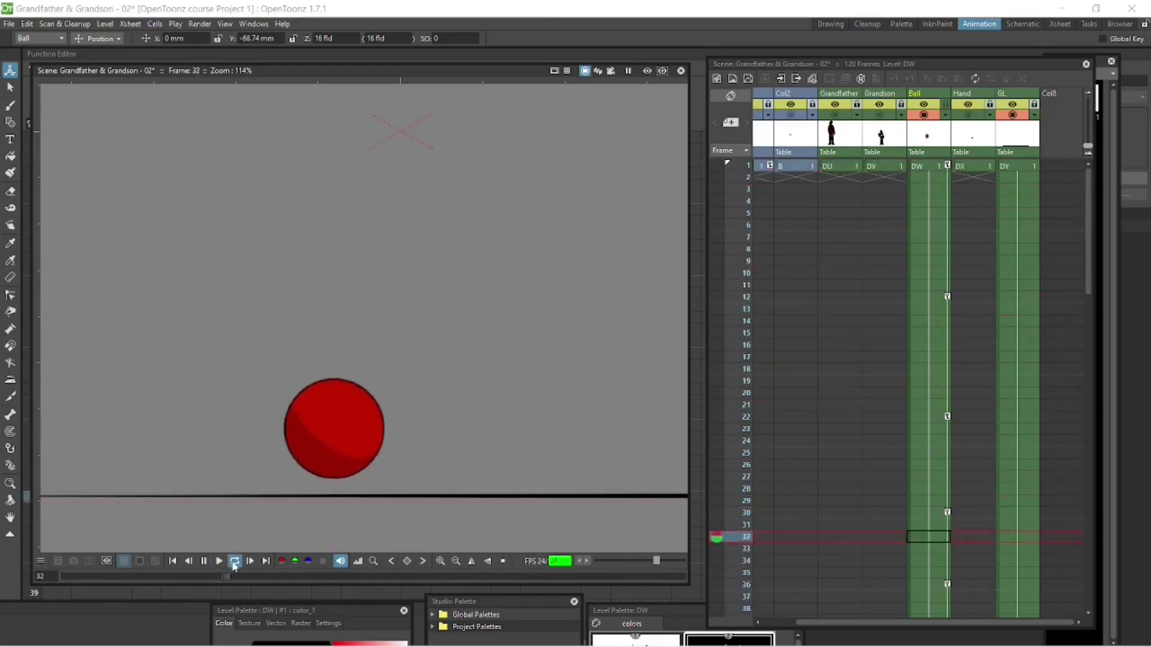
click(234, 561)
drag(1089, 269, 1089, 364)
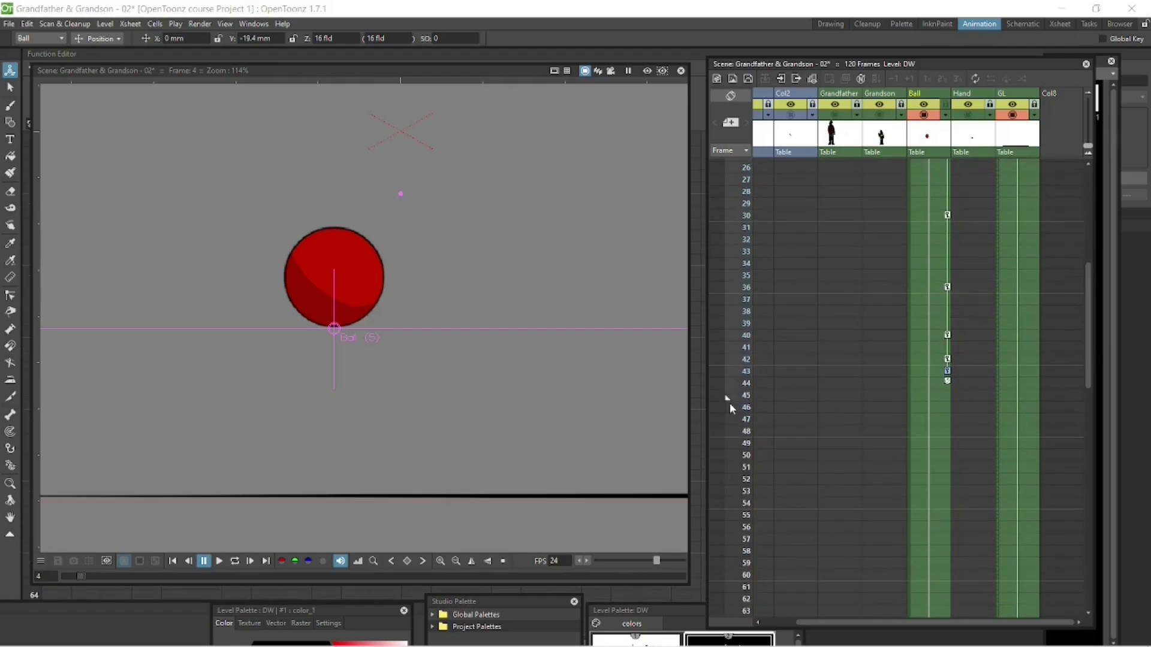
click(235, 561)
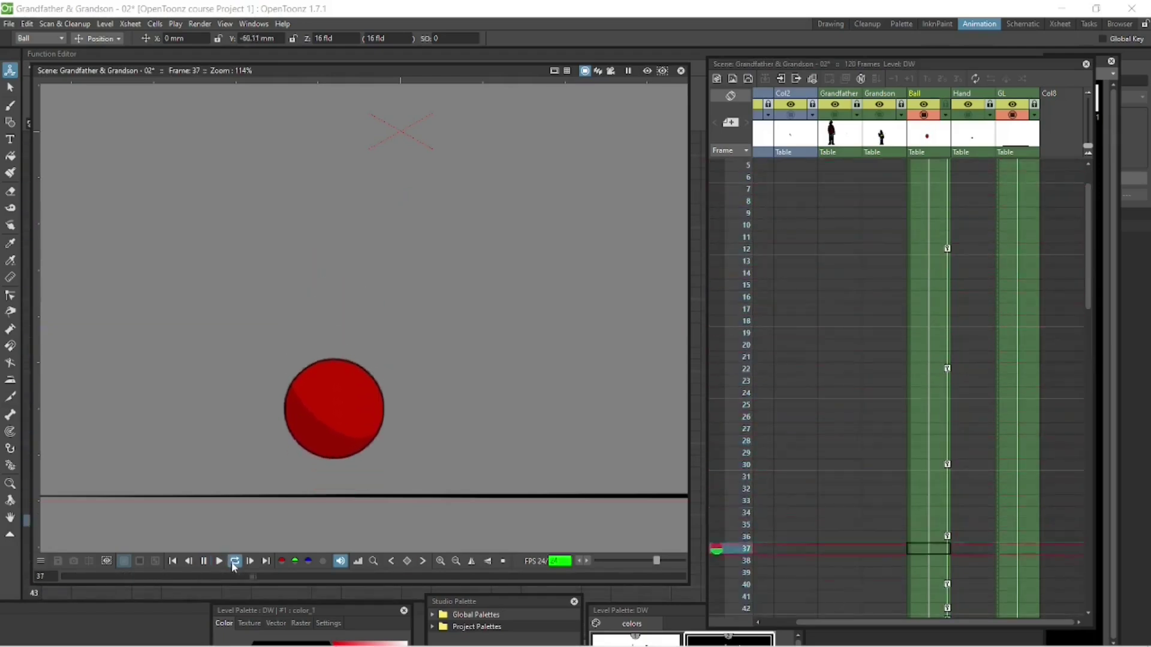
click(234, 561)
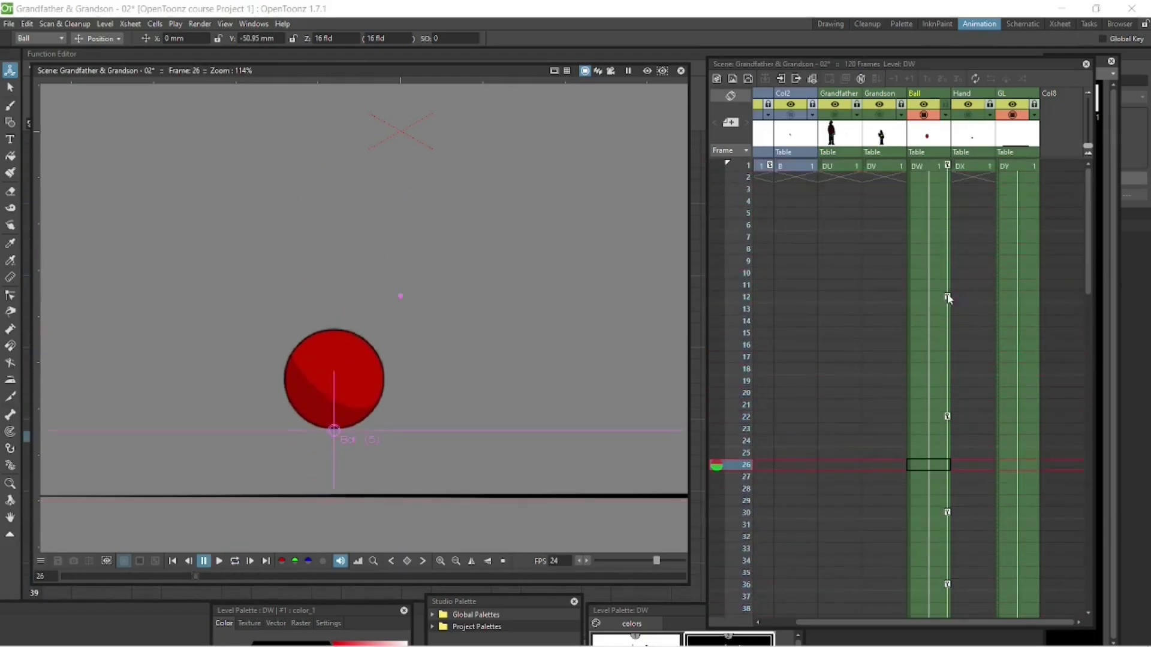
- Go through the Ball keyframes, move the final landing keyframe to frame 44, and loop-play the bounce again
click(946, 297)
click(939, 513)
scroll(964, 505, down, 2)
click(939, 441)
click(938, 489)
click(938, 514)
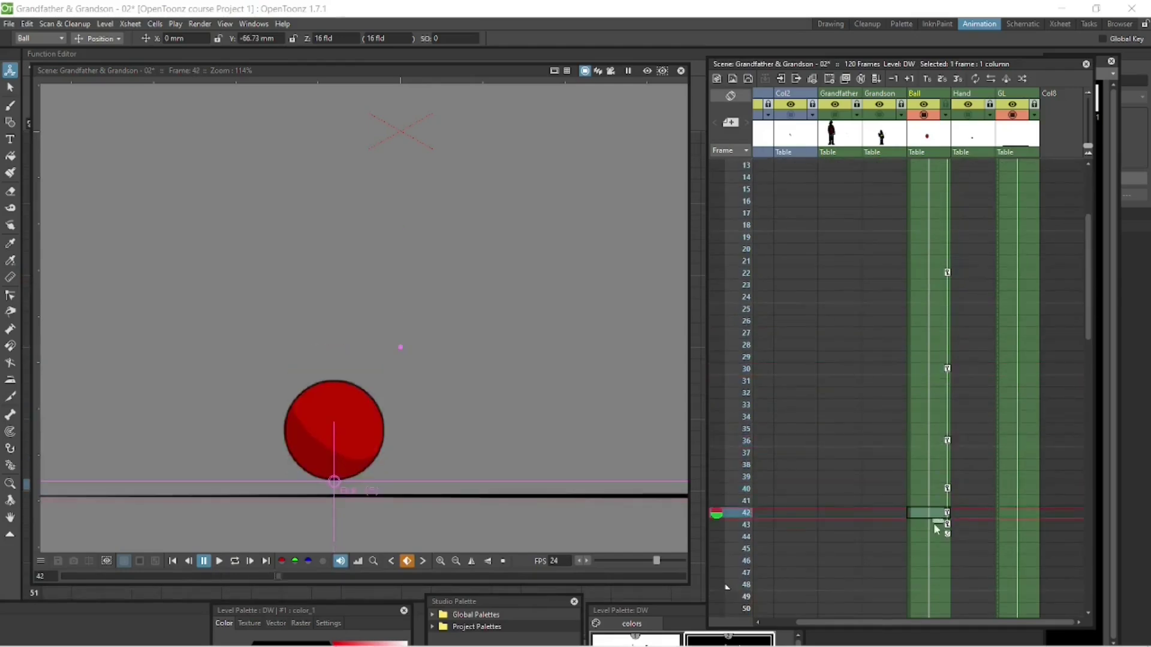
drag(933, 523, 952, 535)
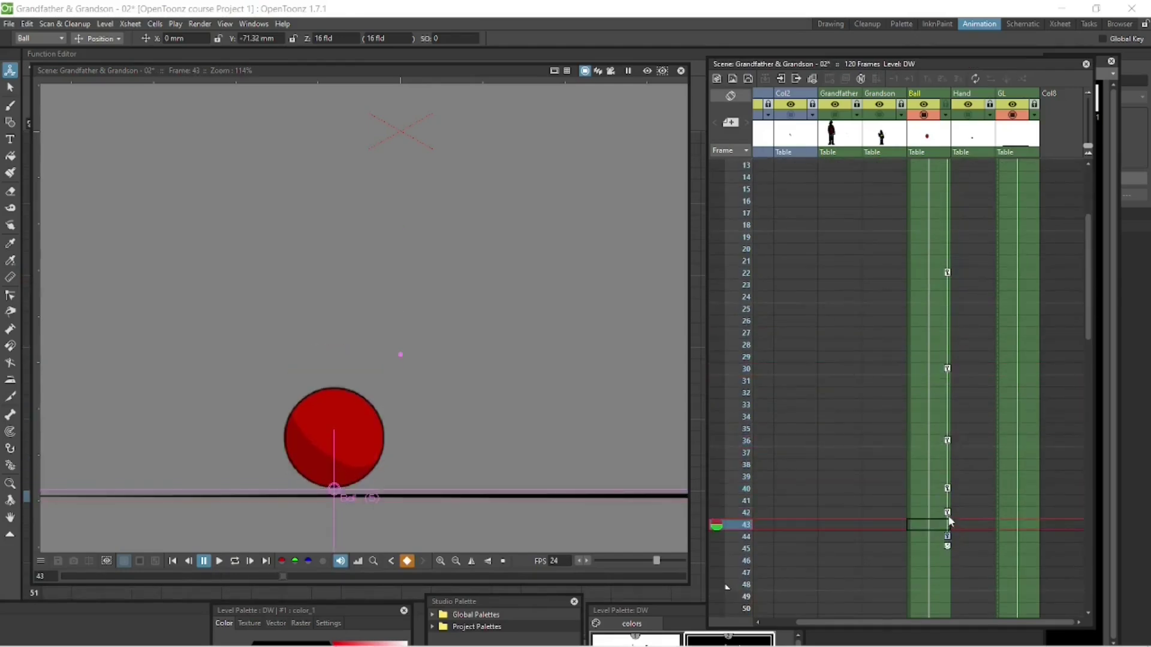
click(953, 490)
click(235, 560)
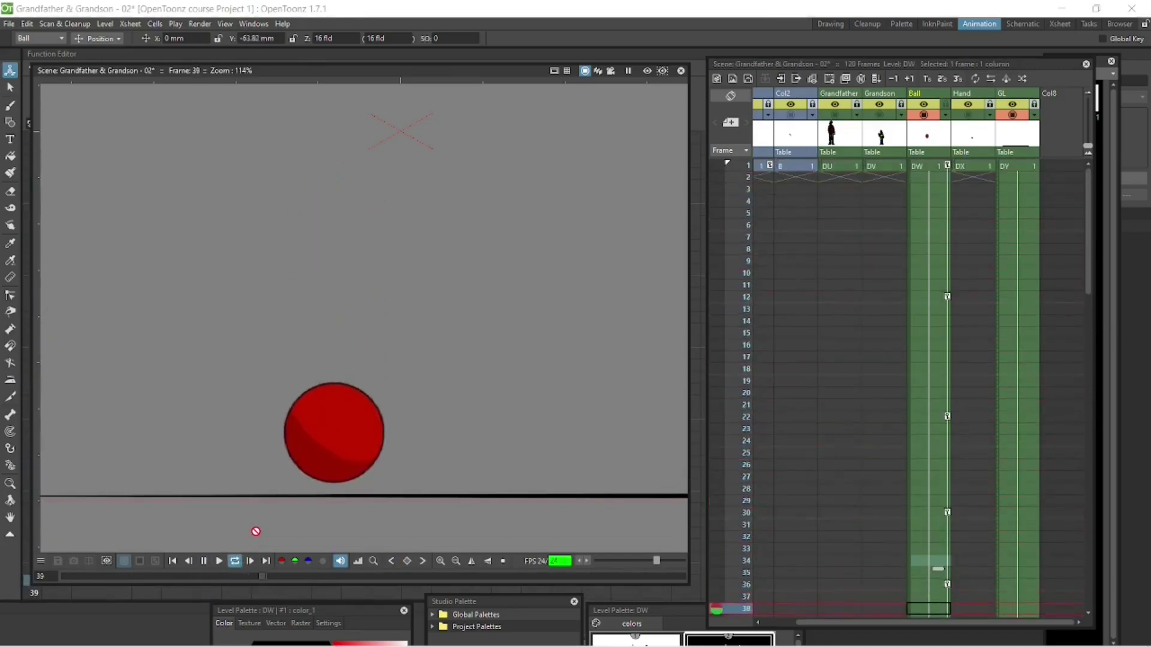
click(235, 559)
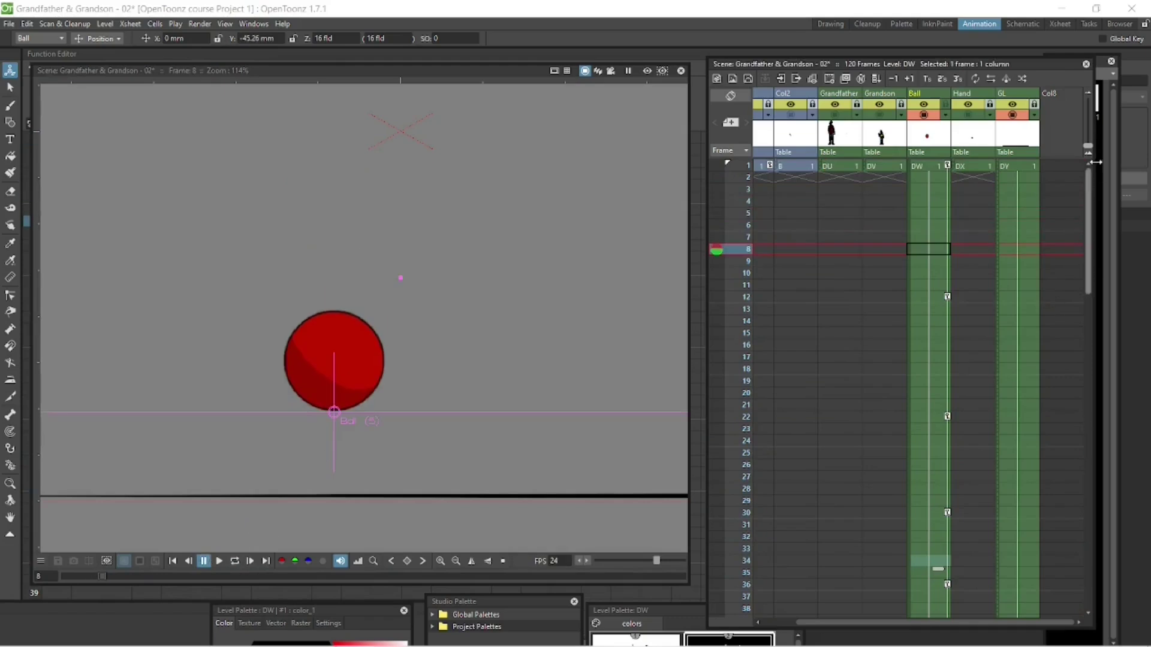
- Select the Ball keyframe at frame 12 and move the floating palette panels and the viewer apart to clear space
click(948, 166)
click(948, 297)
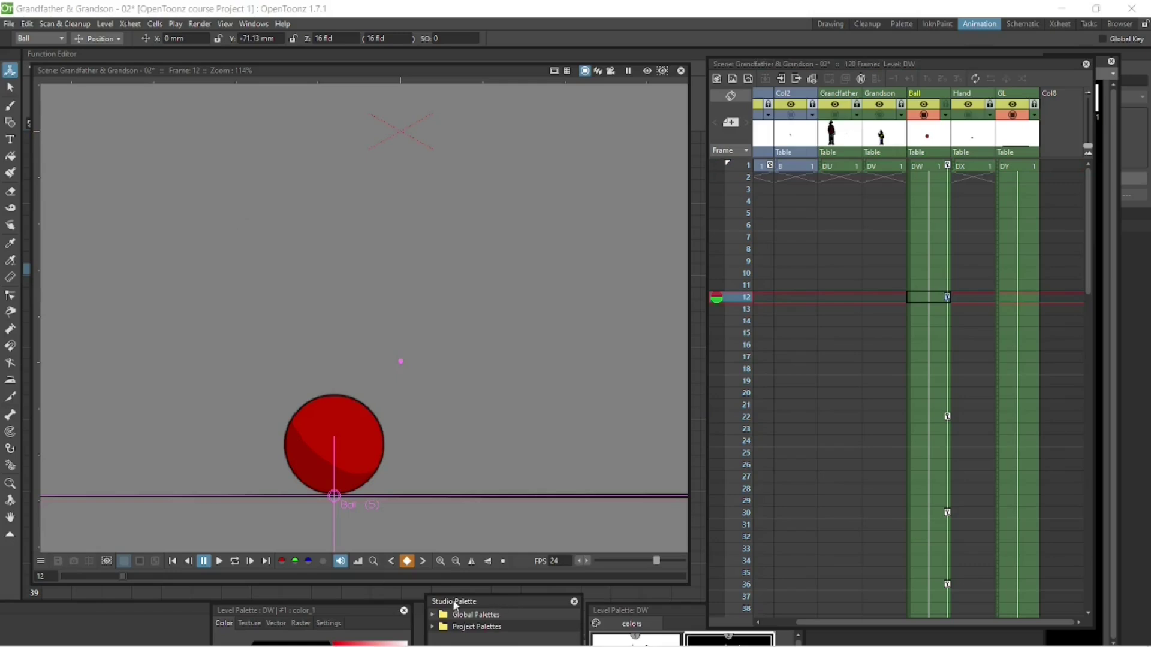
drag(500, 604, 854, 616)
drag(357, 611, 602, 618)
drag(505, 605, 173, 608)
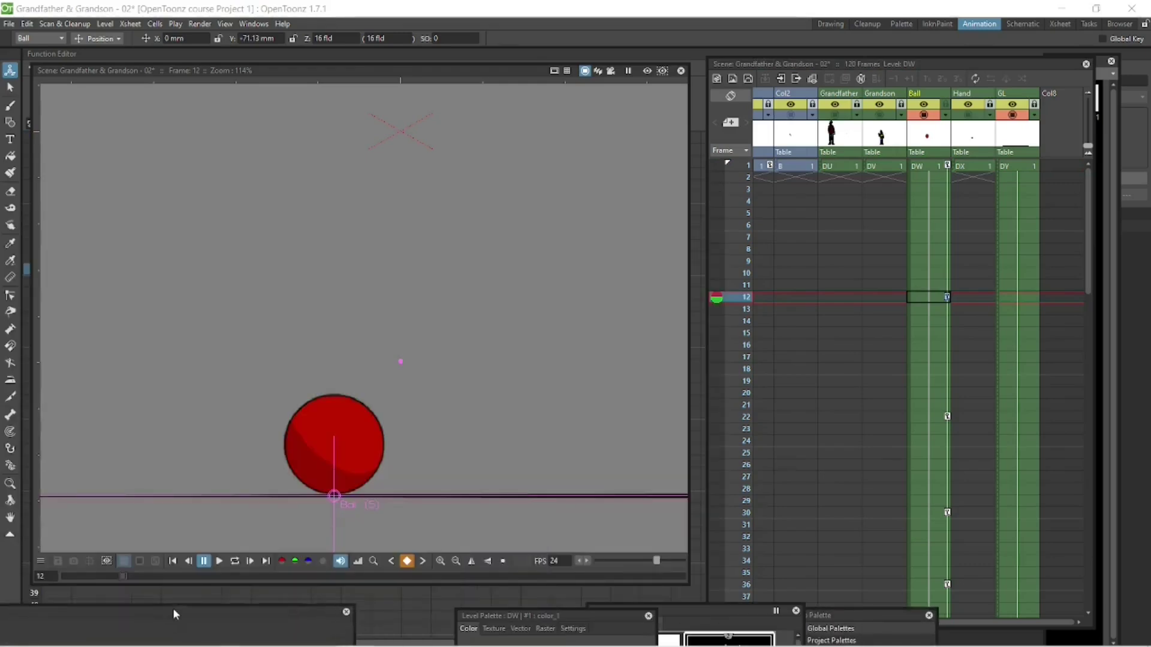
click(374, 594)
mouse_move(529, 72)
mouse_down()
mouse_move(456, 600)
mouse_move(518, 63)
mouse_move(530, 64)
mouse_up()
- Open a floating Function Editor, place it over the Xsheet, and display the animation channels of Col5 (Ball)
click(258, 24)
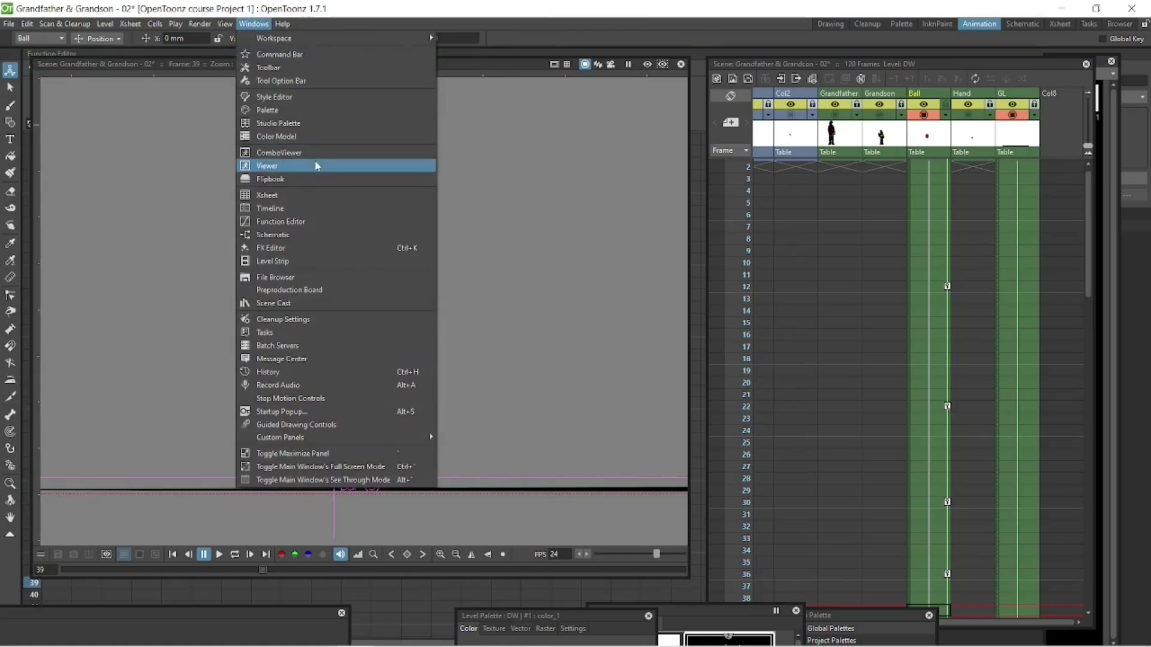
click(332, 223)
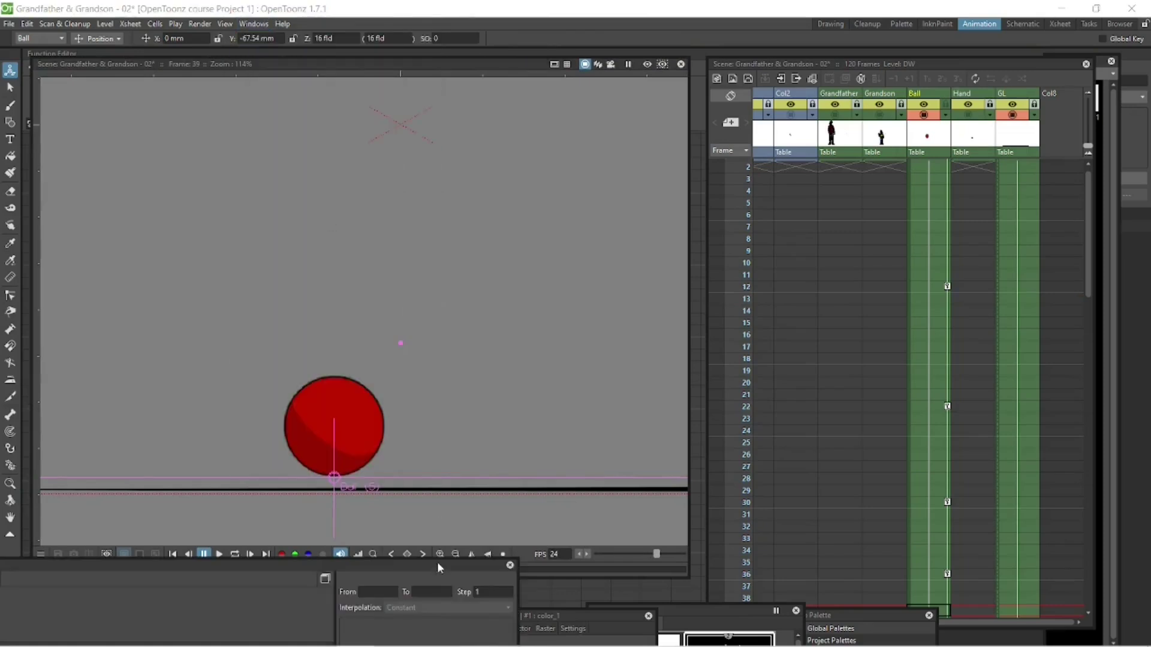
drag(812, 142, 920, 78)
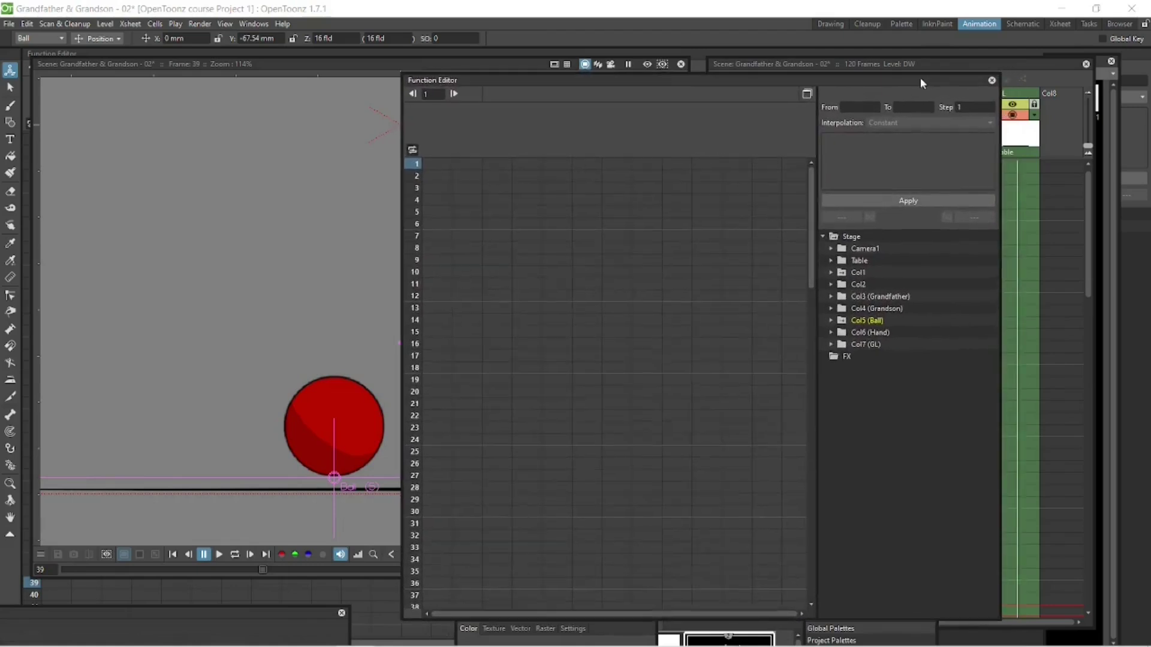
click(867, 322)
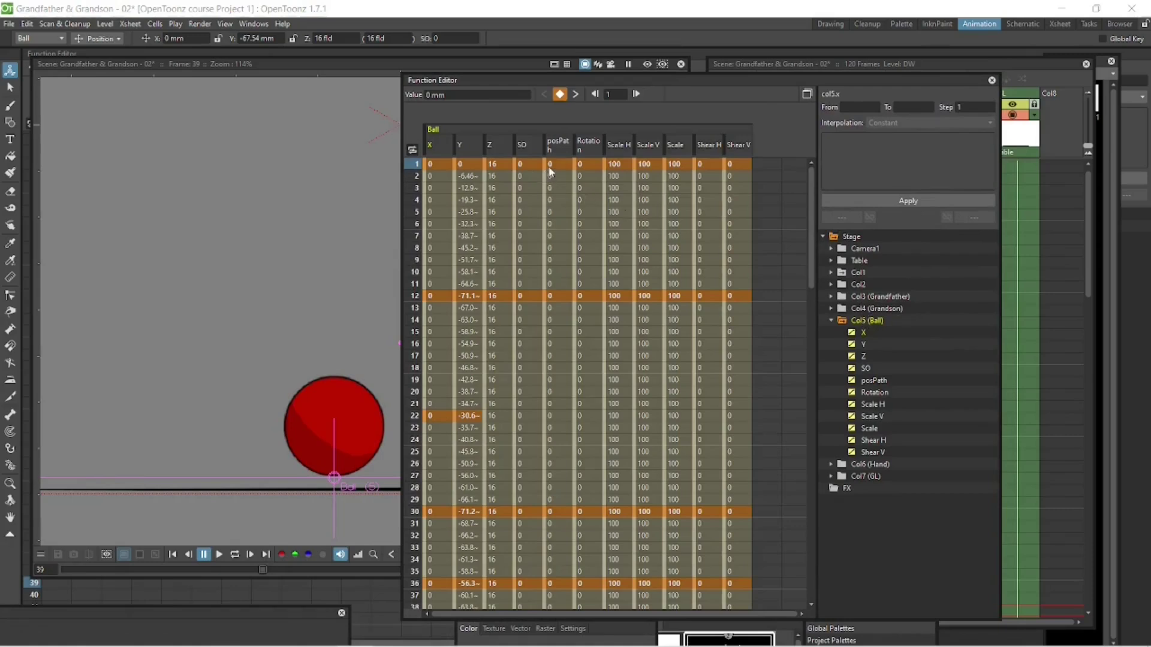
- Select the Ball's Y channel, open its Function Curves window, enlarge it and place it over the Function Editor
click(473, 165)
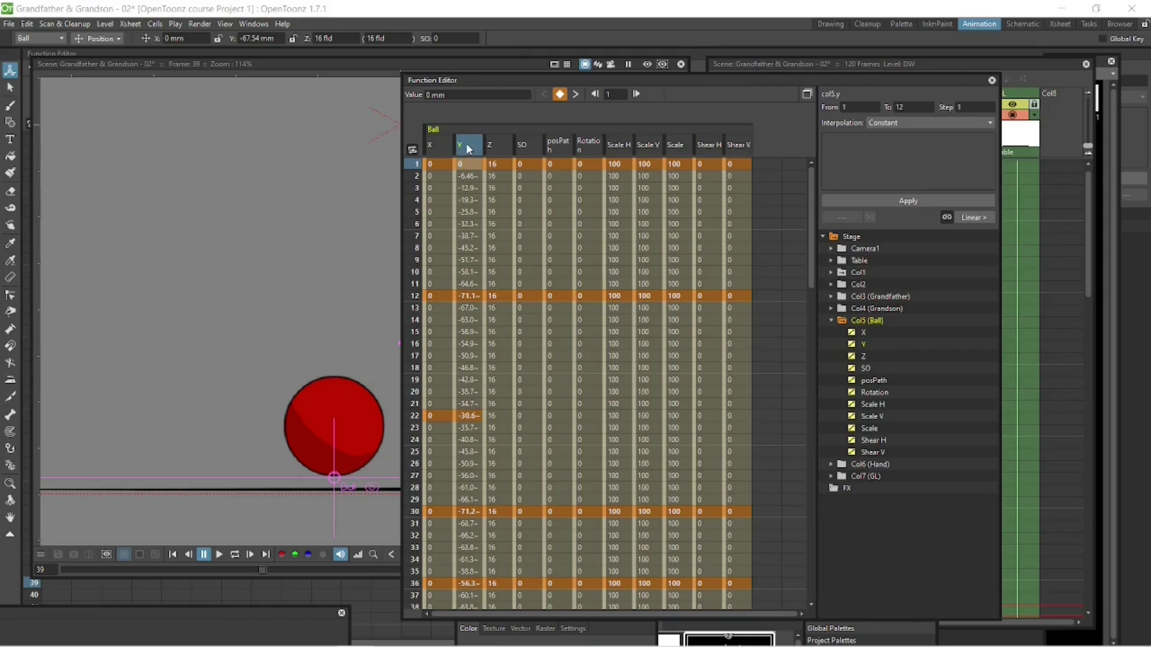
click(807, 94)
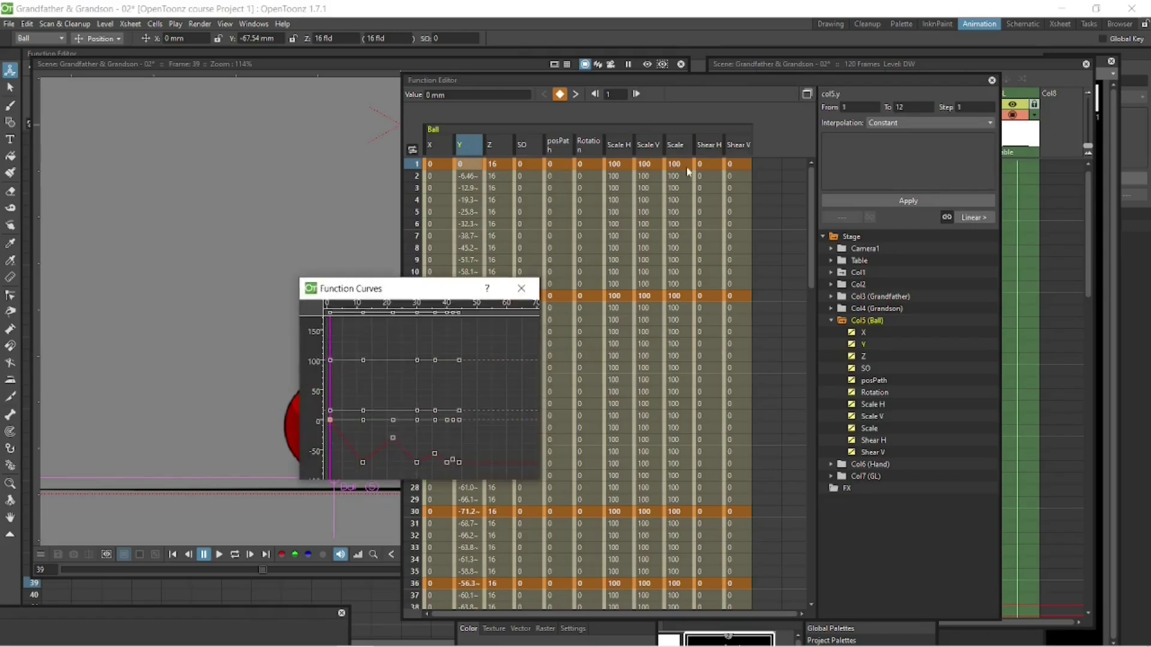
drag(474, 286, 556, 150)
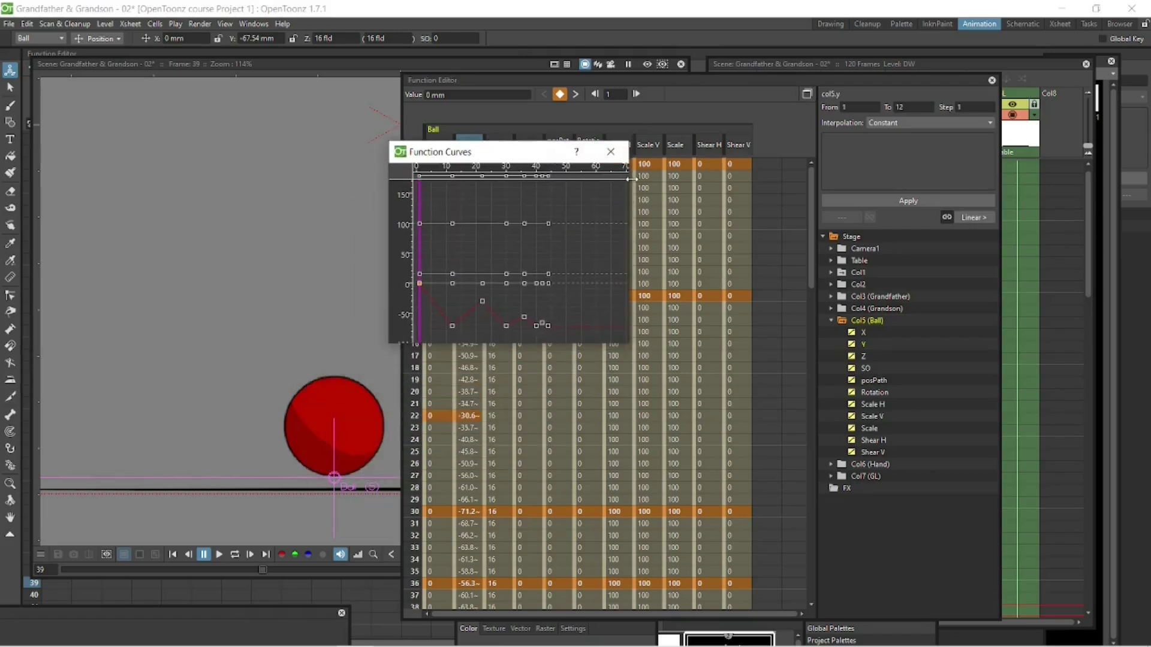
drag(629, 191, 916, 207)
drag(673, 344, 669, 594)
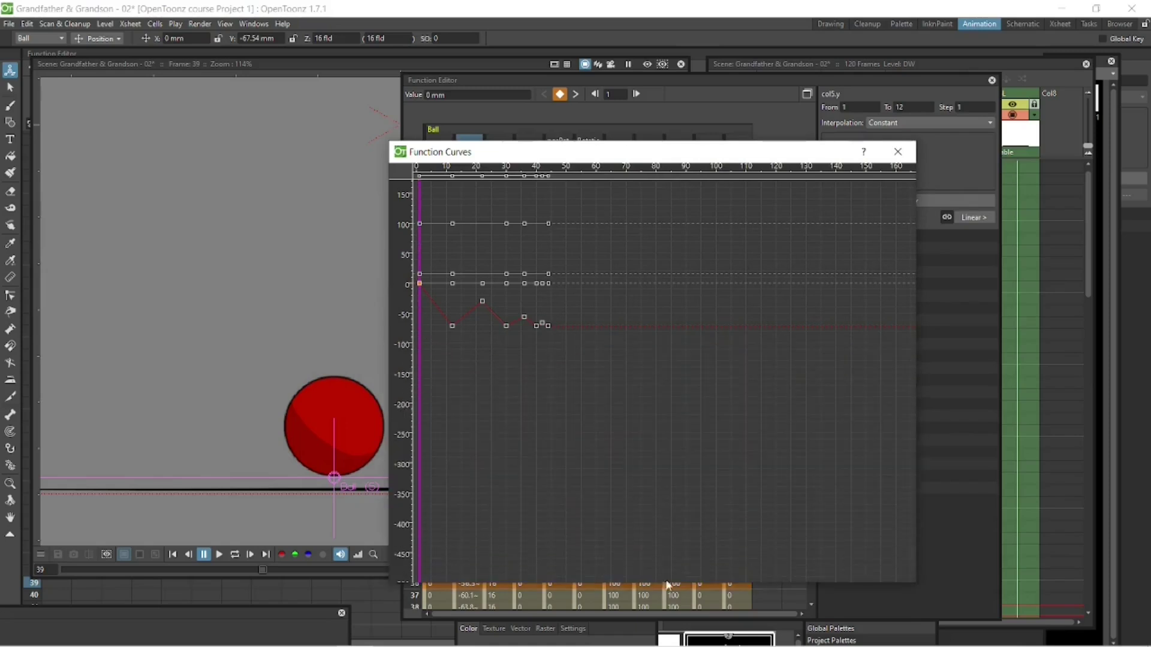
drag(624, 156, 511, 176)
key(space)
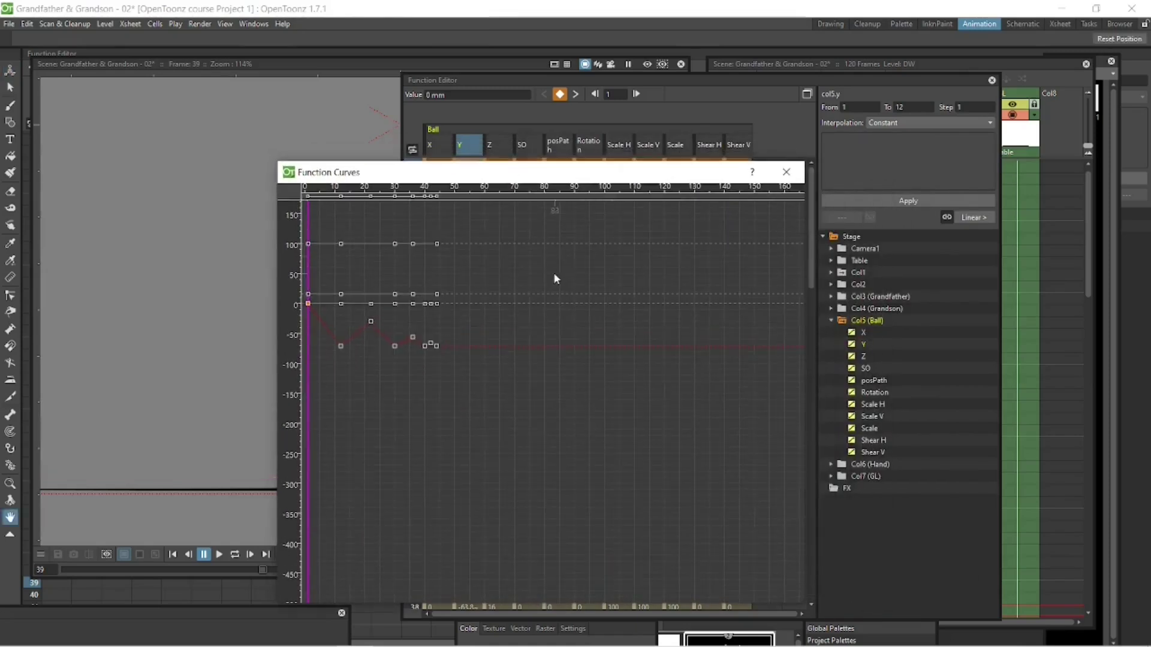
drag(609, 170, 621, 109)
- Widen and heighten the Function Curves window further so it spans the viewer and the Function Editor
scroll(501, 243, up, 4)
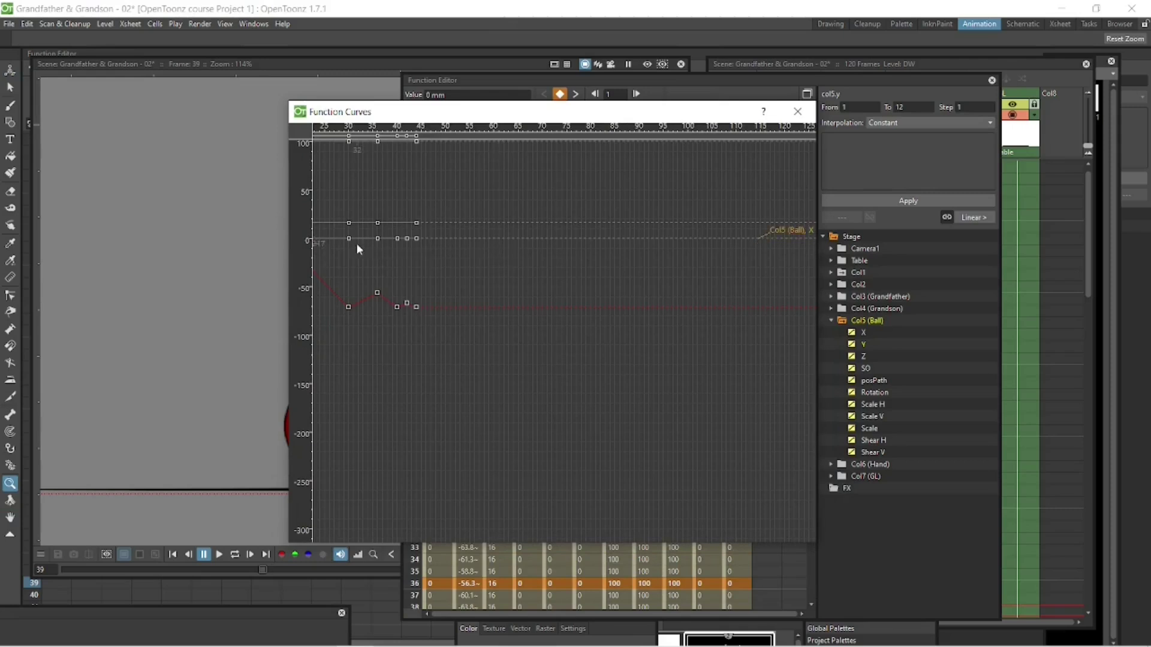
scroll(376, 282, up, 4)
drag(539, 111, 429, 102)
drag(706, 117, 967, 124)
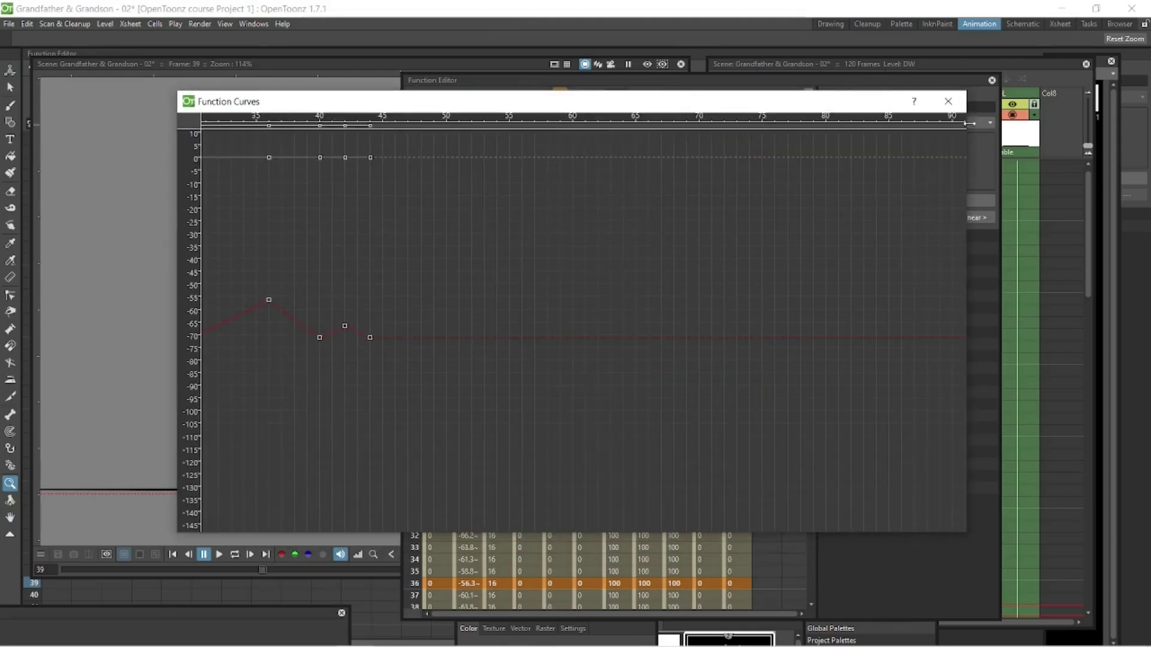
click(211, 117)
drag(217, 118, 3, 139)
drag(202, 120, 376, 125)
drag(490, 103, 475, 66)
drag(466, 495, 465, 618)
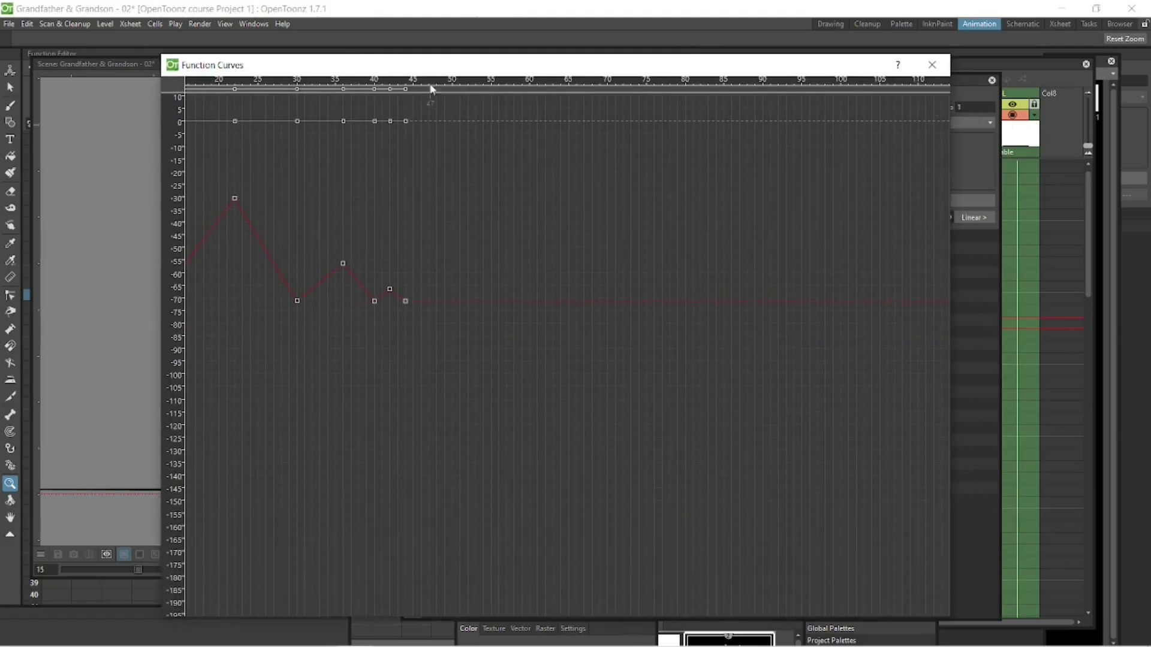
drag(432, 90, 278, 90)
drag(180, 129, 173, 78)
drag(698, 66, 663, 66)
- Set the Ball's Y curve segment from frame 1 to 12 to Speed In / Speed Out Interpolation
scroll(162, 107, down, 2)
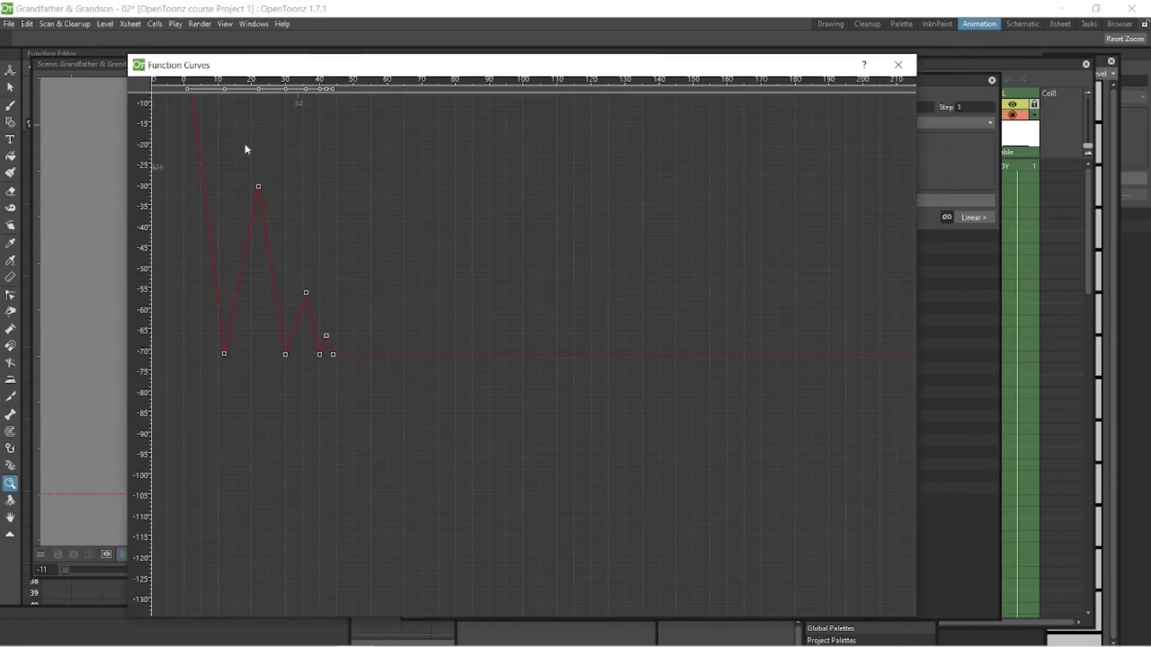
drag(150, 97, 149, 136)
scroll(164, 95, up, 5)
drag(149, 96, 149, 141)
scroll(233, 133, up, 2)
scroll(233, 133, down, 3)
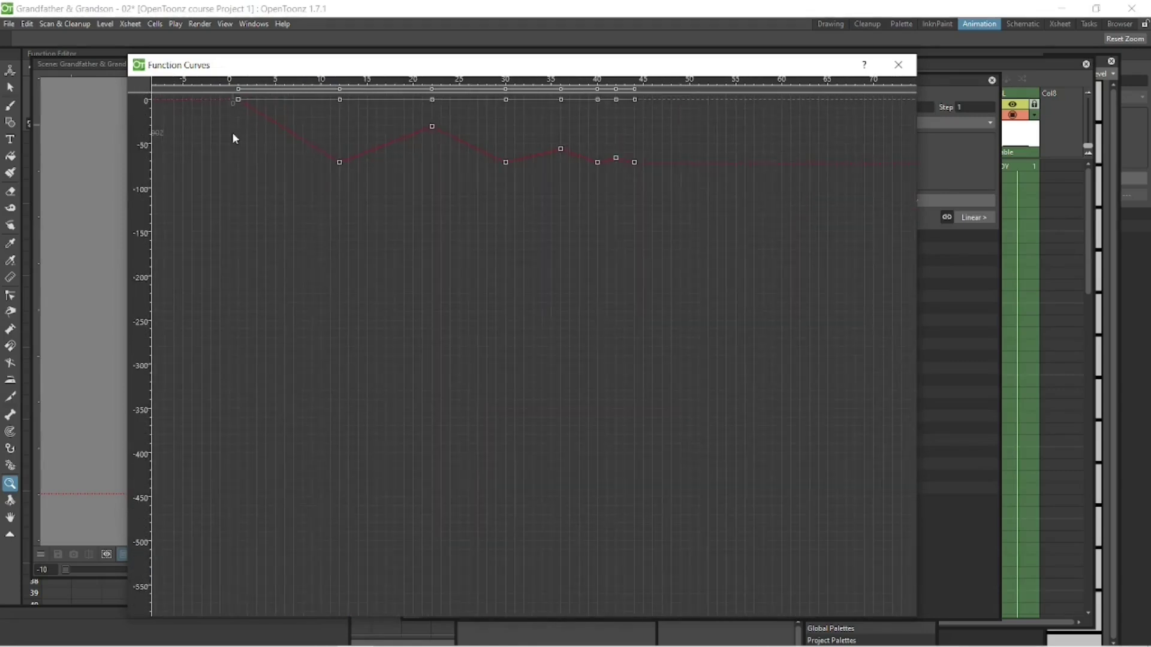
click(326, 154)
drag(146, 102, 145, 3)
mouse_move(148, 117)
mouse_down()
mouse_move(146, 90)
mouse_move(150, 115)
mouse_up()
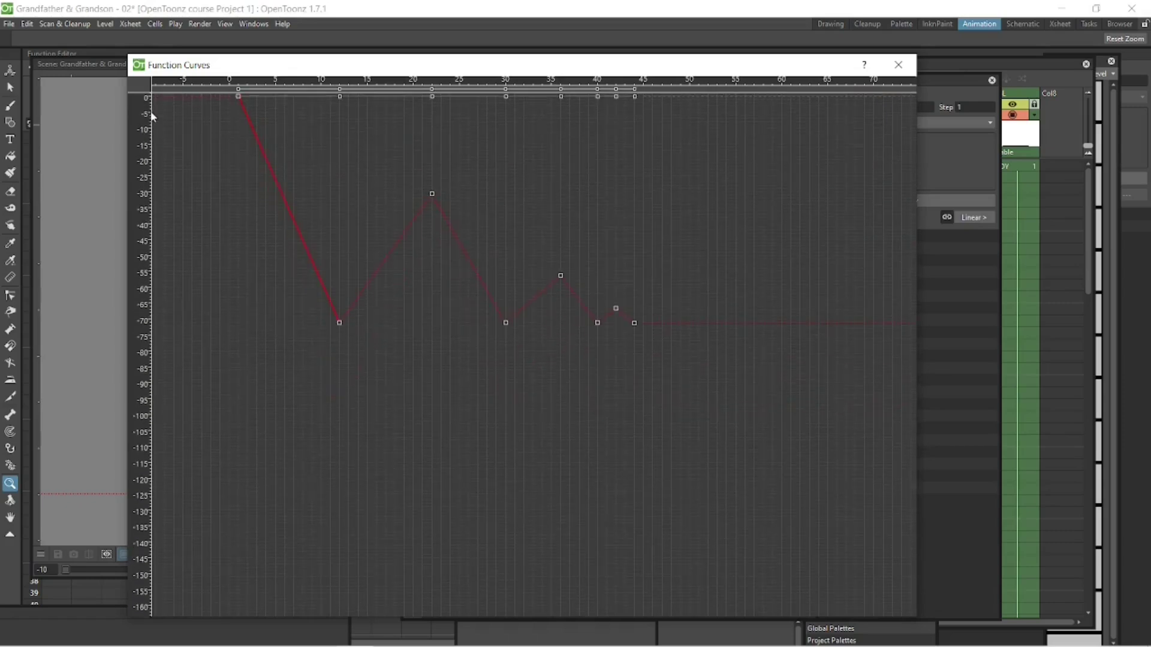
right_click(268, 164)
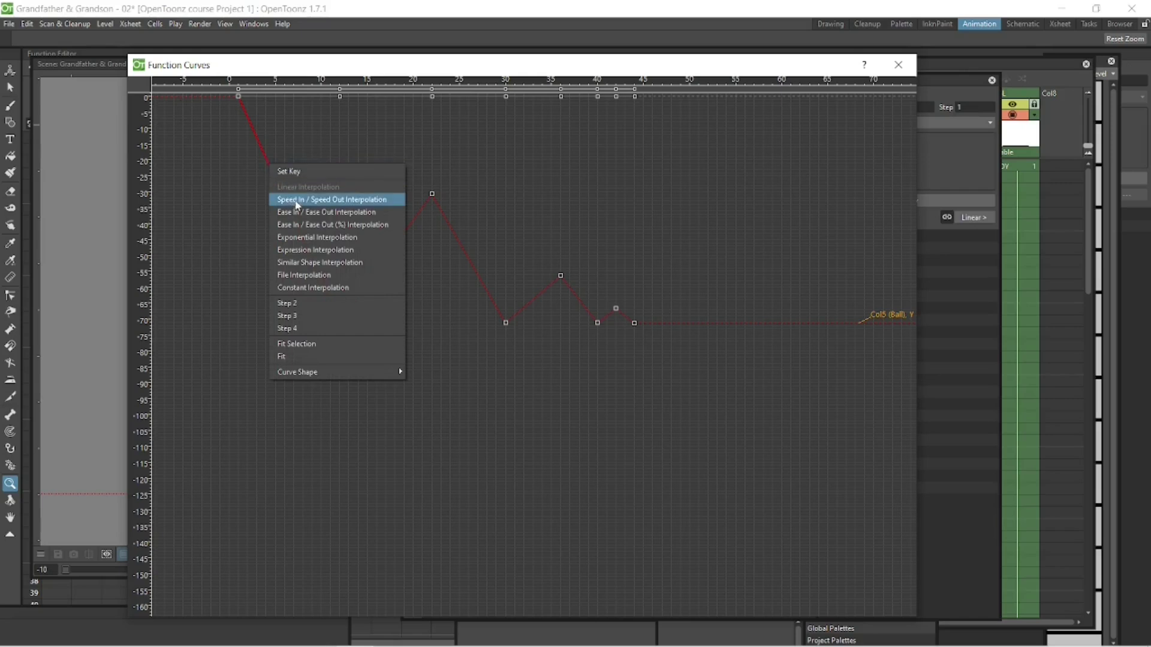
click(298, 204)
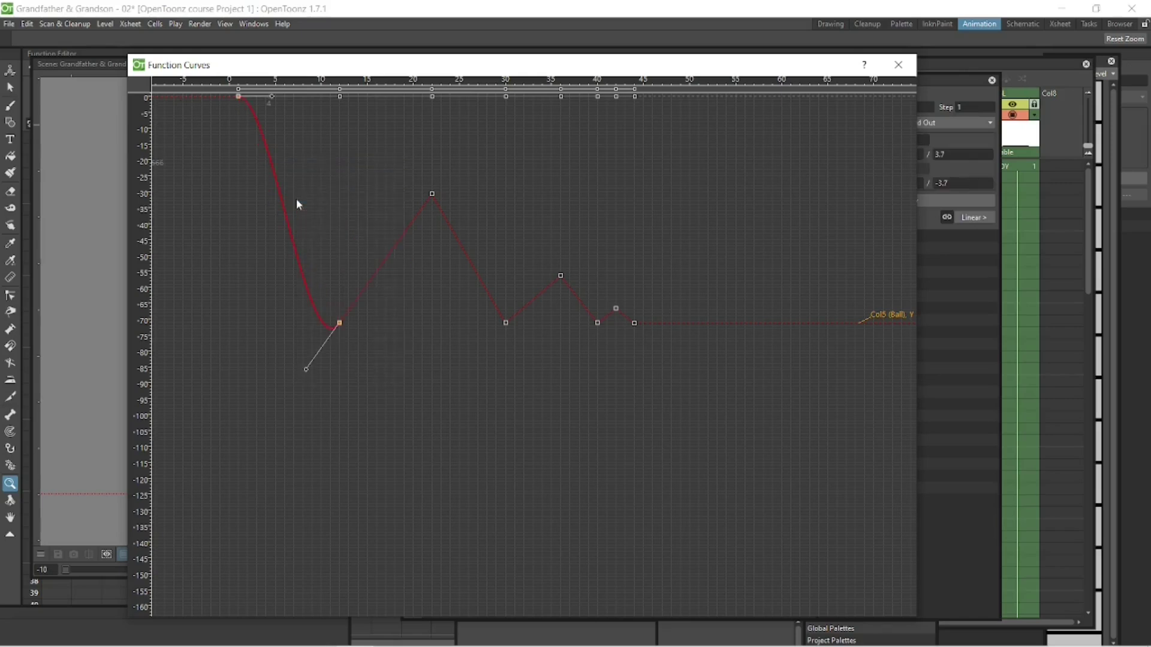
- Apply Speed In / Speed Out Interpolation to the Y curve segments between frames 12, 22, 30, 36 and 40
right_click(412, 221)
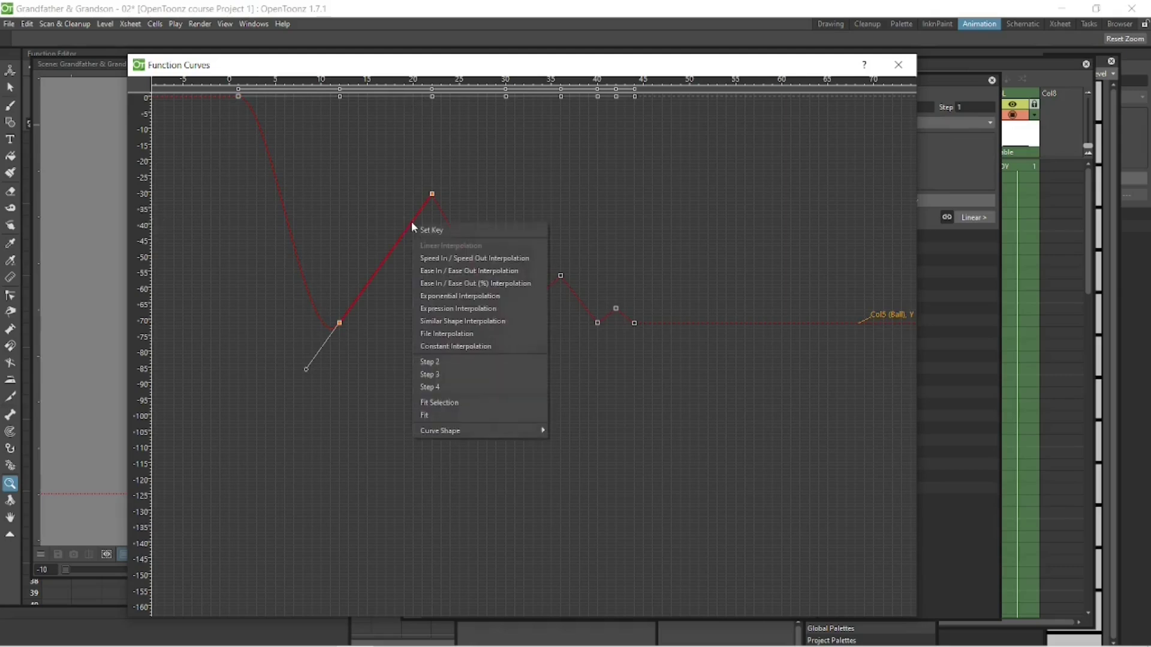
click(441, 259)
right_click(460, 244)
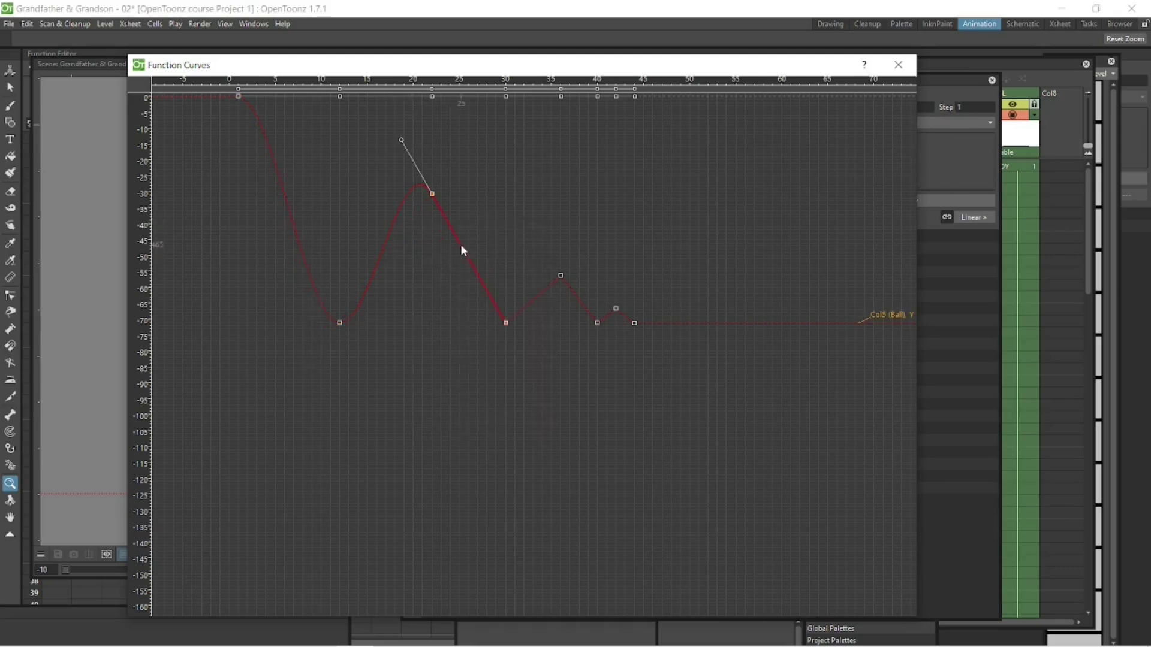
click(517, 281)
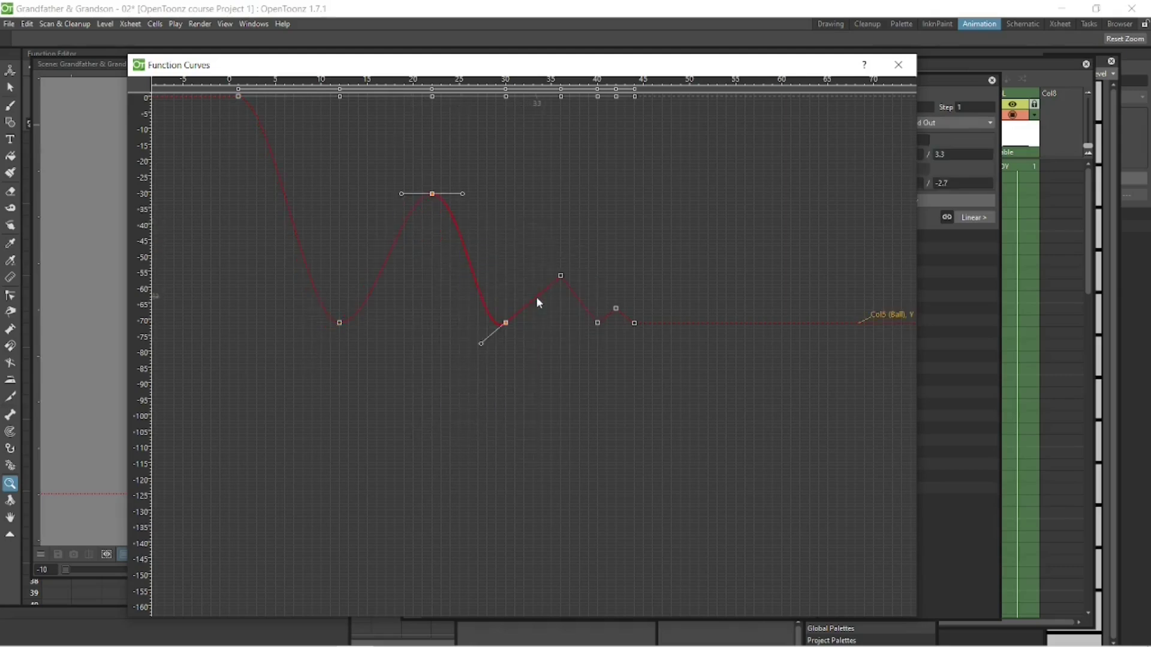
right_click(536, 296)
click(573, 334)
right_click(574, 294)
click(596, 331)
- Apply Speed In / Speed Out Interpolation to the last small bounce, the Y curve segments between frames 40, 42 and 44
click(609, 312)
right_click(609, 312)
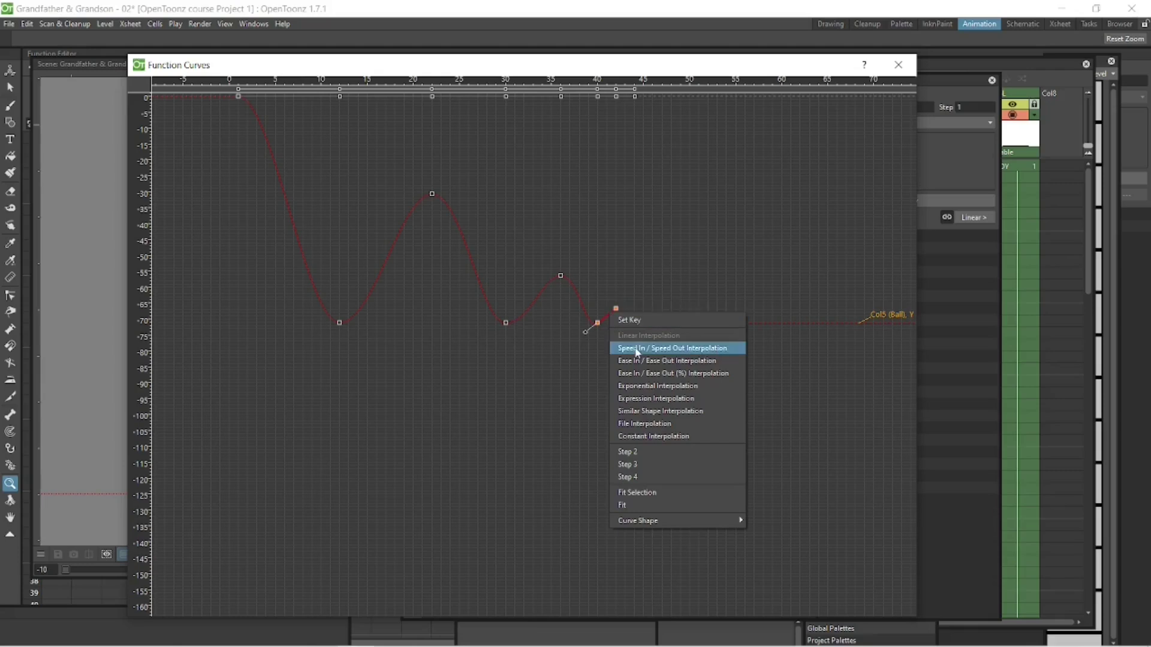
click(632, 347)
click(624, 316)
right_click(624, 316)
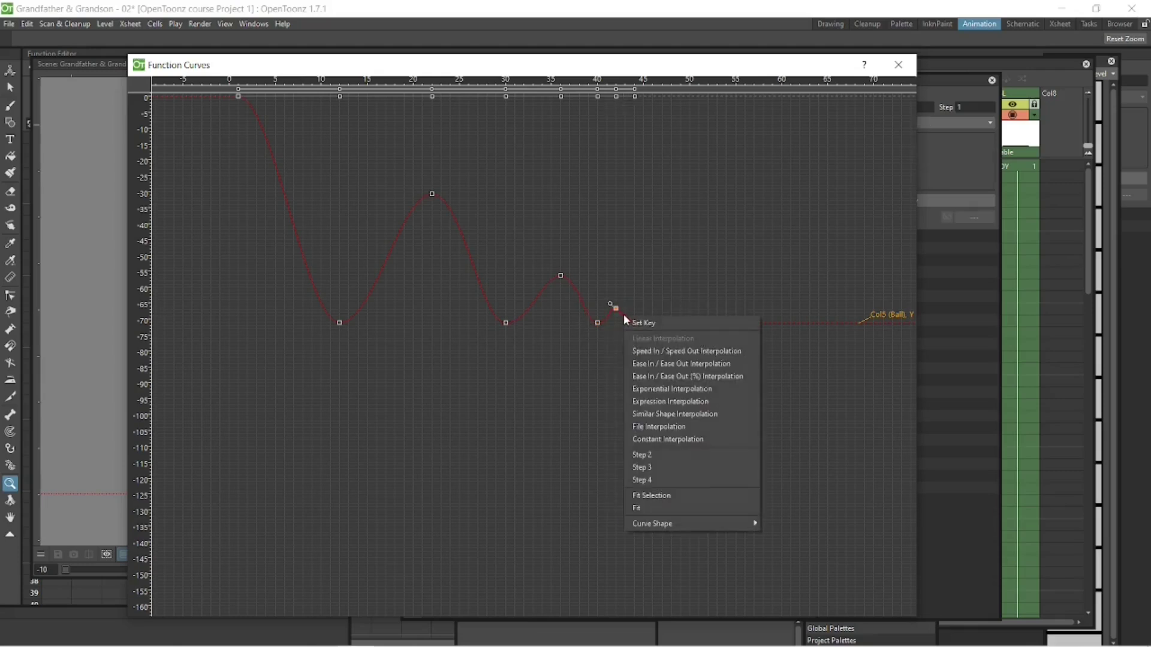
click(647, 353)
- Move the Function Curves and Function Editor windows clear of the viewer and Xsheet, and loop-play the smoothed bounce
drag(725, 69, 644, 603)
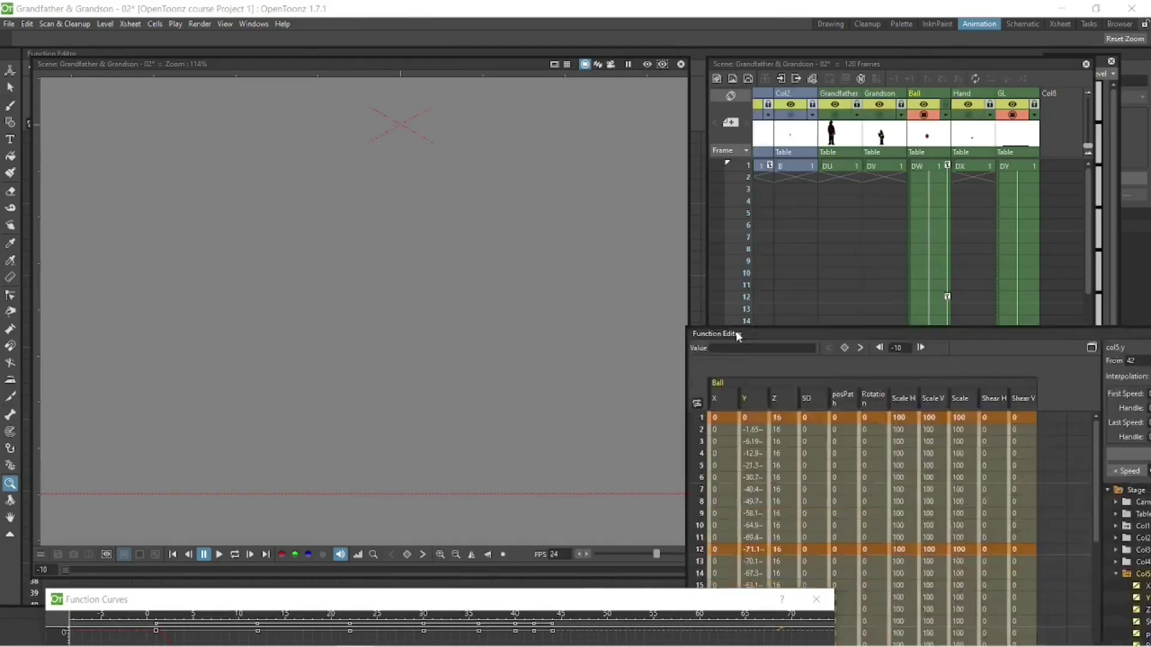
drag(736, 334, 762, 594)
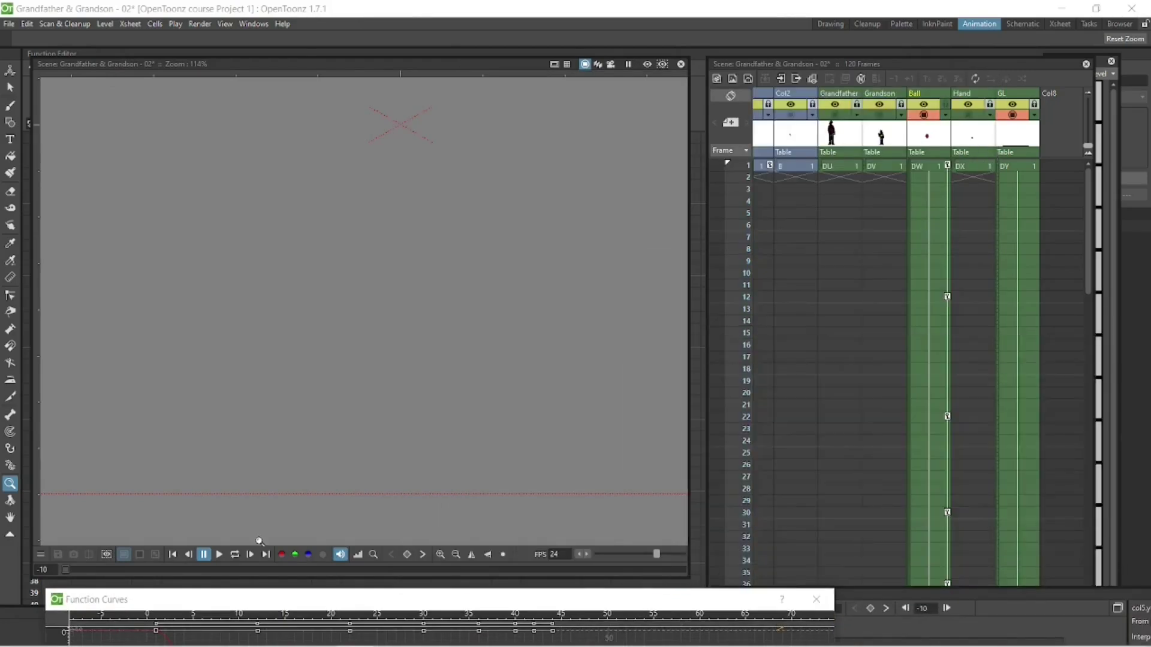
click(189, 555)
click(234, 555)
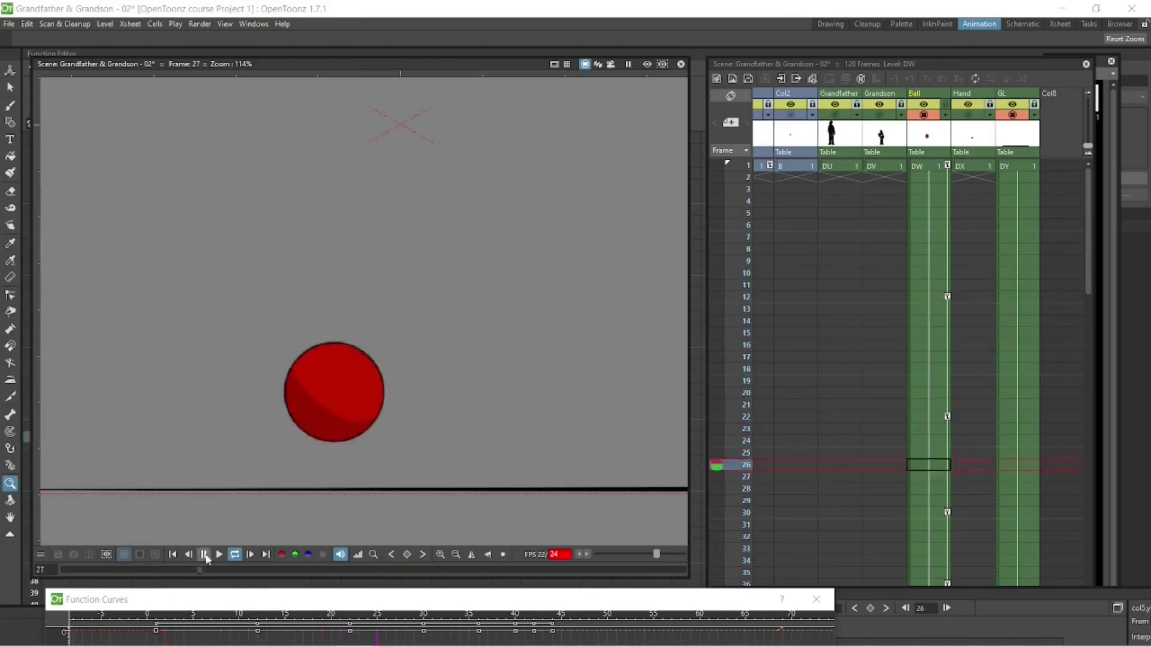
mouse_move(218, 600)
mouse_down()
mouse_move(244, 528)
mouse_move(266, 159)
mouse_move(236, 160)
mouse_move(215, 584)
mouse_up()
- Raise the ball's bounce peaks at frame 22 and at frame 36 (Y -48.2 mm), loop-playing the motion between changes
click(943, 419)
click(6, 73)
drag(372, 268, 372, 239)
click(234, 554)
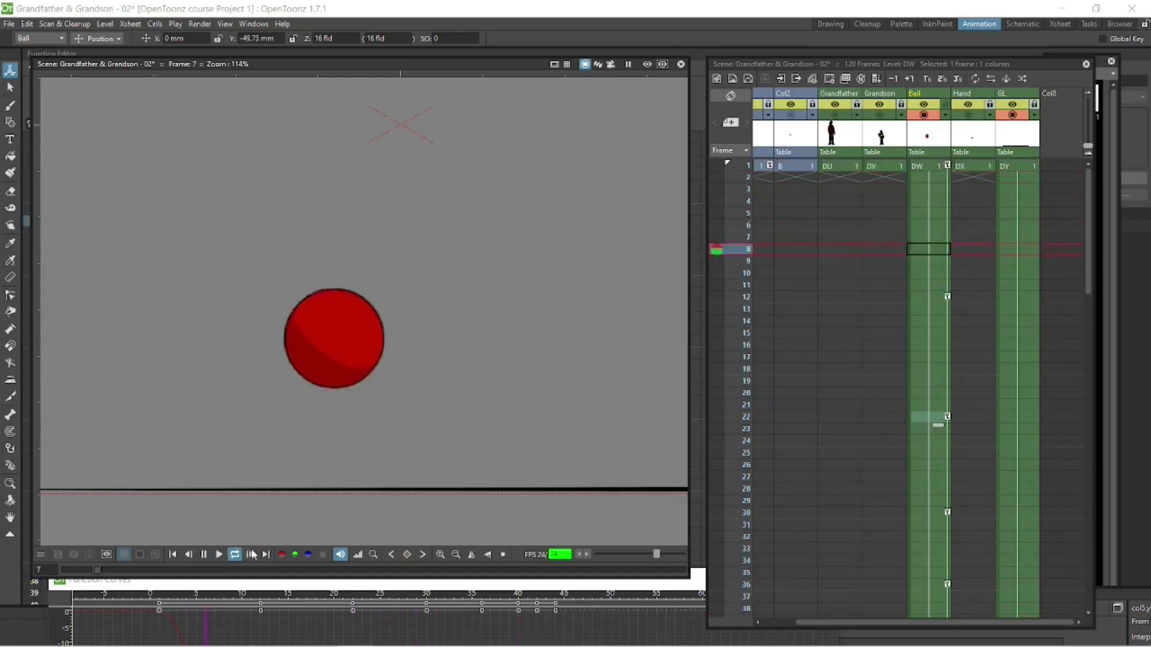
click(204, 554)
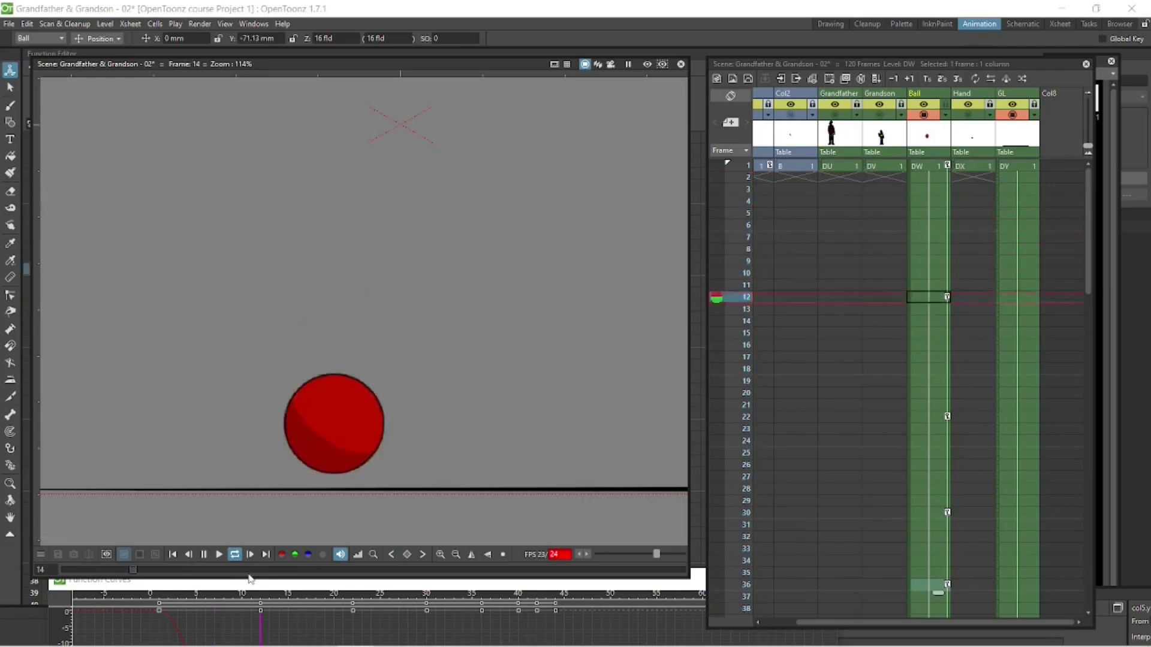
click(203, 554)
- Step through the final Ball frames and move the last bounce's peak and landing keyframes to frames 43 and 45
scroll(935, 497, down, 2)
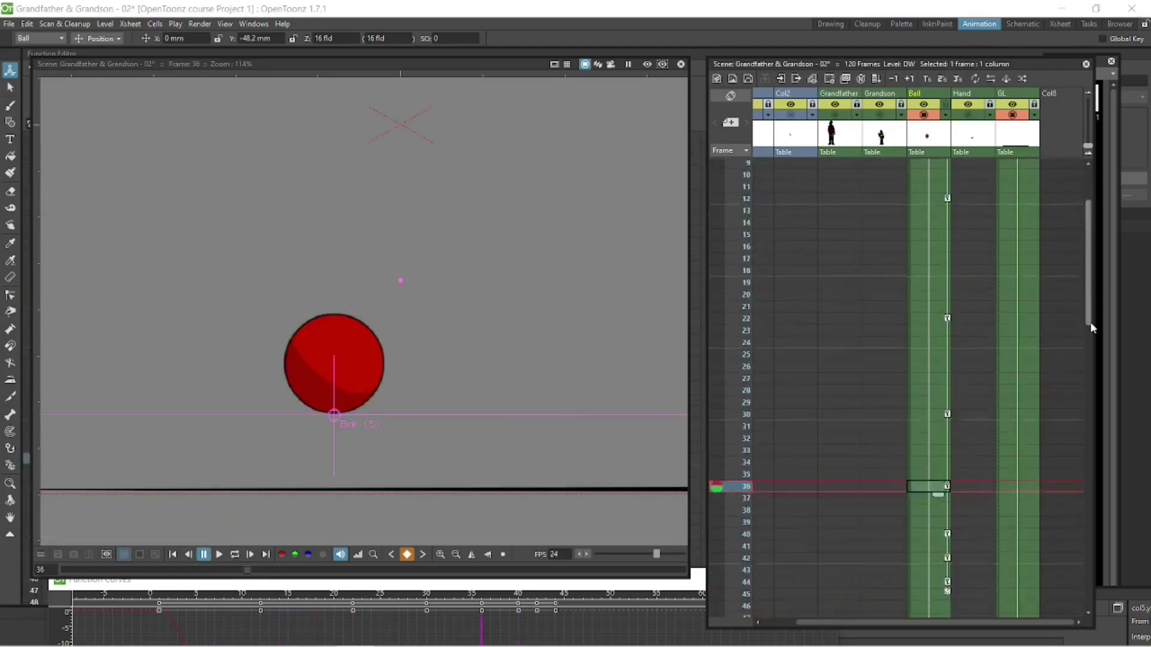
click(936, 545)
click(933, 424)
key(Down)
key(Down)
key(Down)
key(Down)
key(Down)
key(Down)
key(Down)
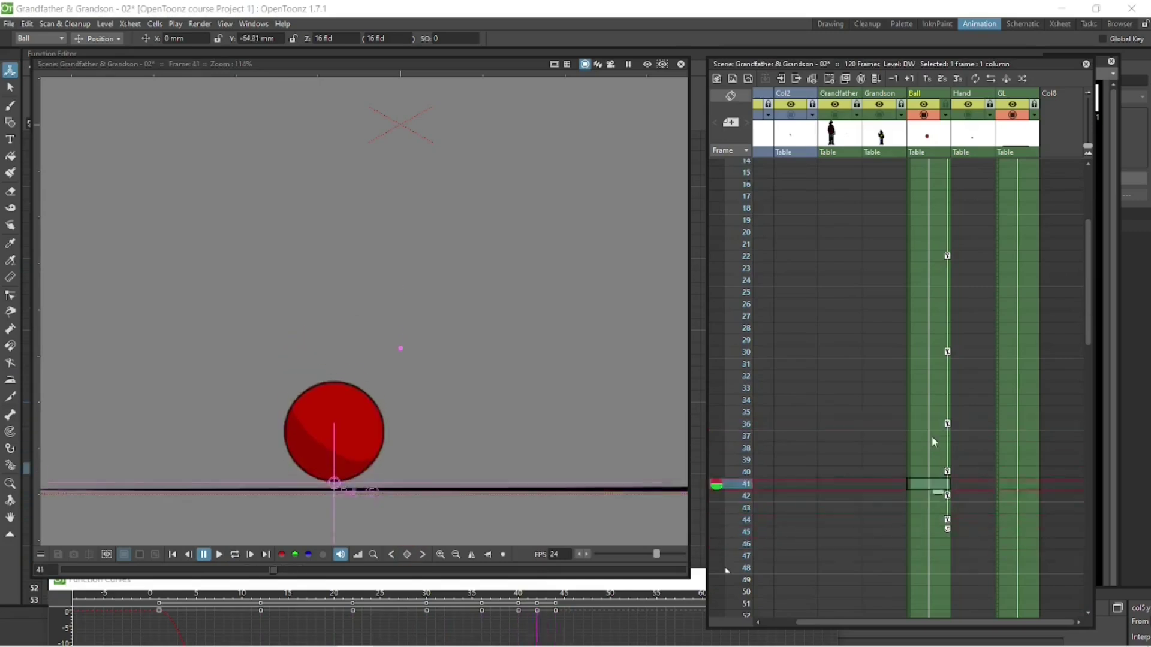
drag(947, 496, 948, 534)
- Add a tiny extra bounce with Ball position keyframes at frames 46 and 47, and loop-play the result
click(935, 556)
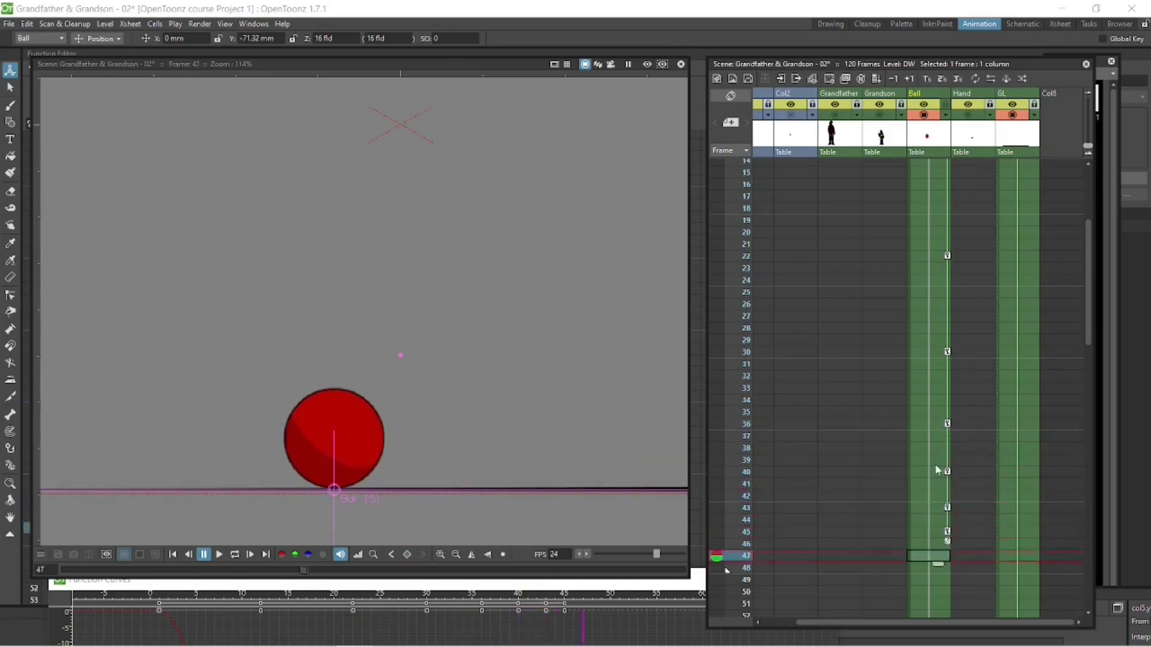
click(935, 544)
drag(422, 419, 421, 424)
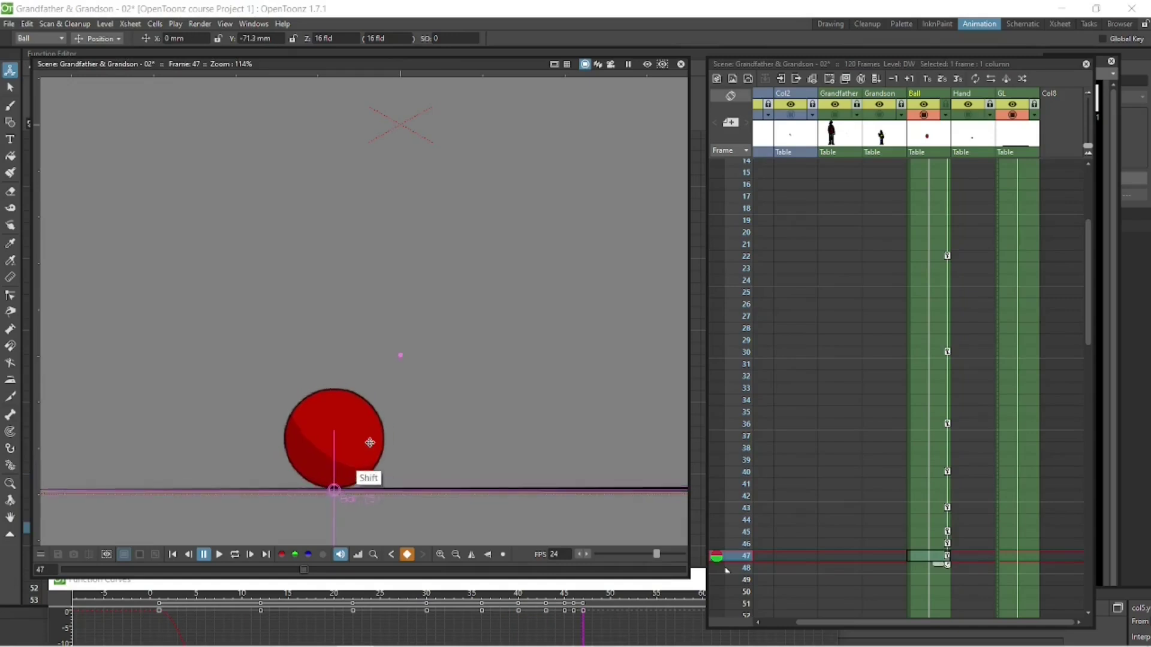
click(235, 557)
click(204, 555)
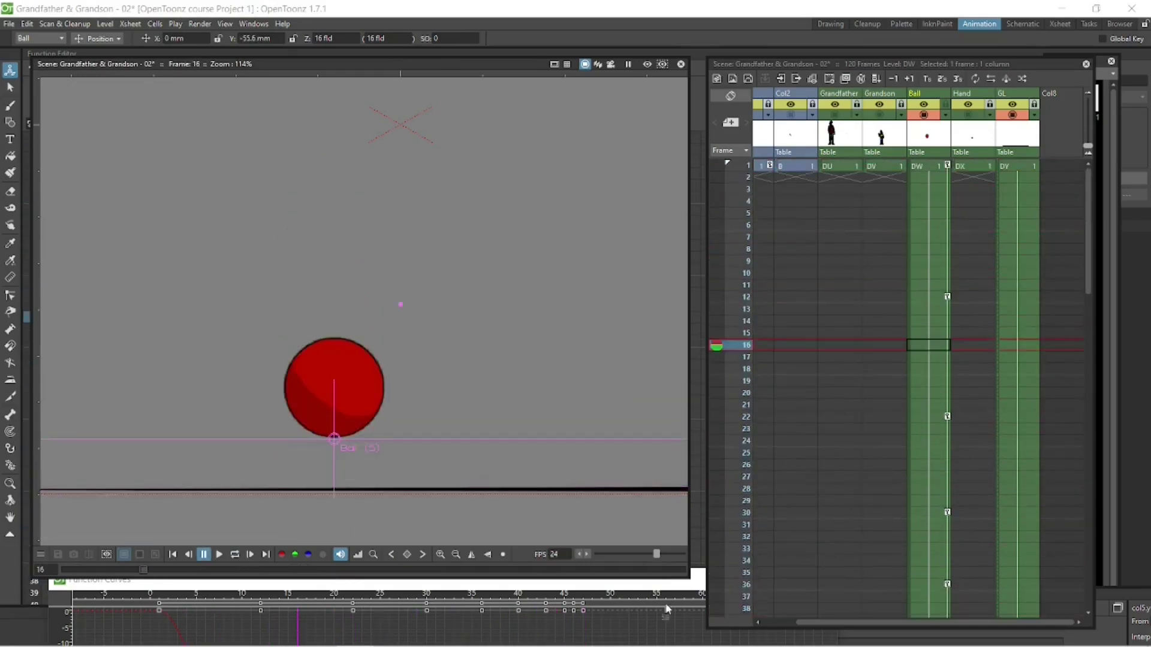
- Bring back the Function Curves window and shorten the speed handles of the ground-contact keyframes at frames 12, 30 and 45
click(666, 581)
drag(578, 583, 649, 166)
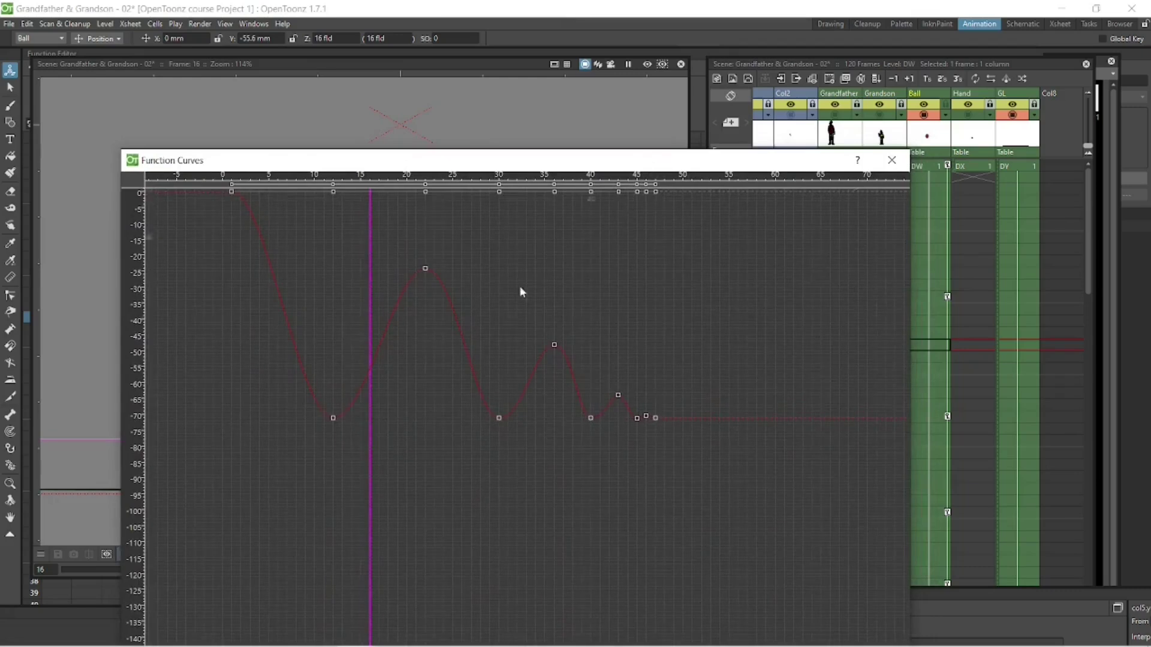
click(334, 418)
drag(300, 417, 320, 419)
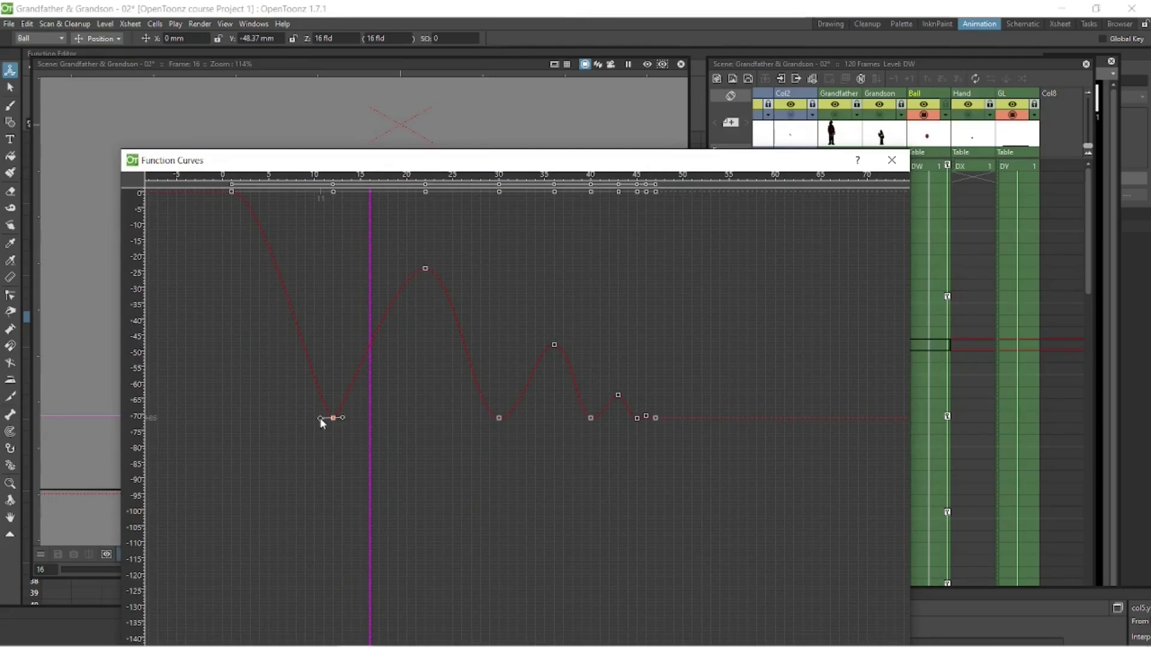
click(498, 418)
drag(500, 421, 509, 417)
click(636, 418)
- Lengthen the speed handle of the frame 22 peak, and select the Y keyframes at frames 1 and 43
drag(394, 269, 370, 266)
click(231, 191)
click(618, 395)
- Move the Function Curves window out of the way, loop-play the bounce from frame 1, and scrub through its frames
drag(741, 160, 526, 611)
click(172, 555)
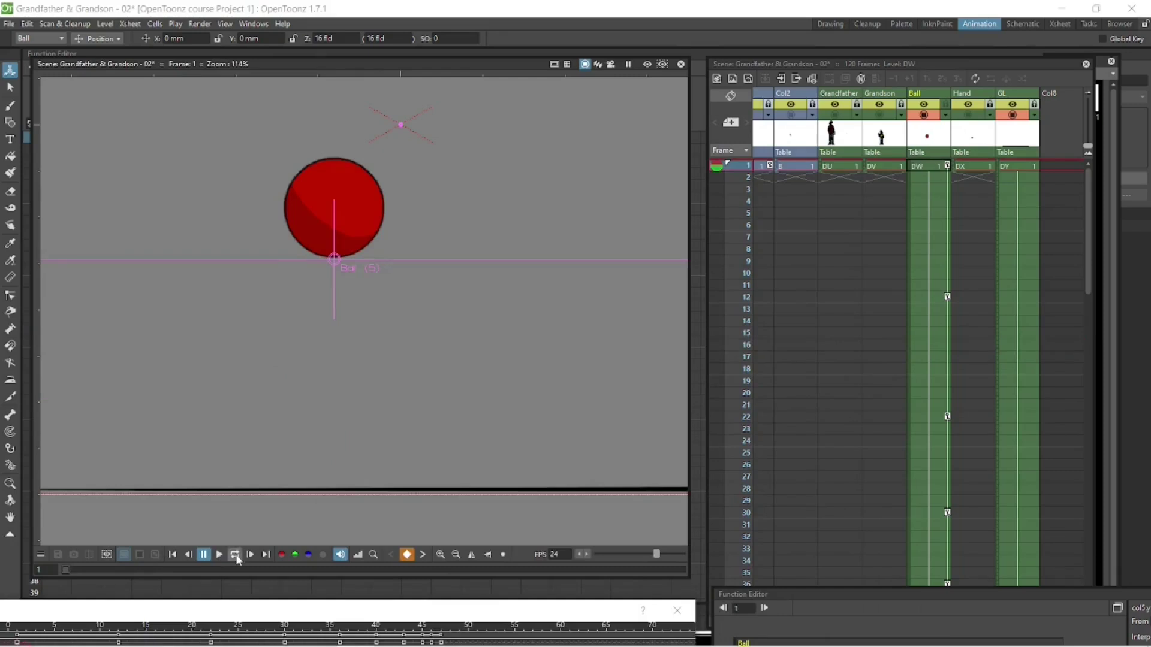
click(234, 555)
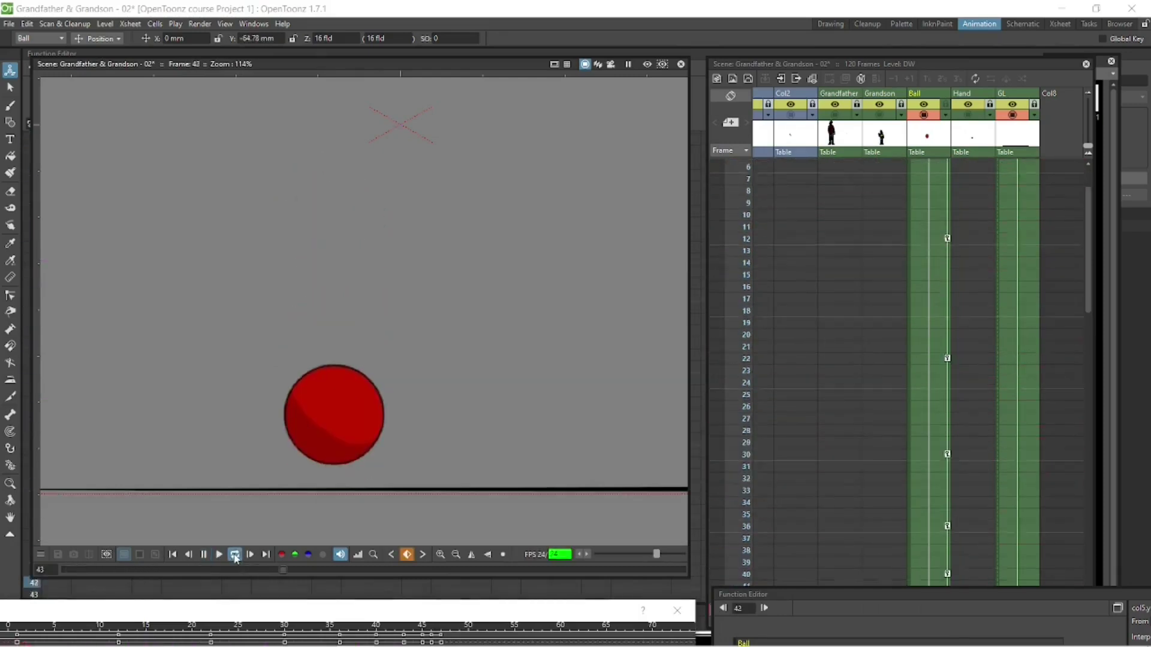
click(234, 554)
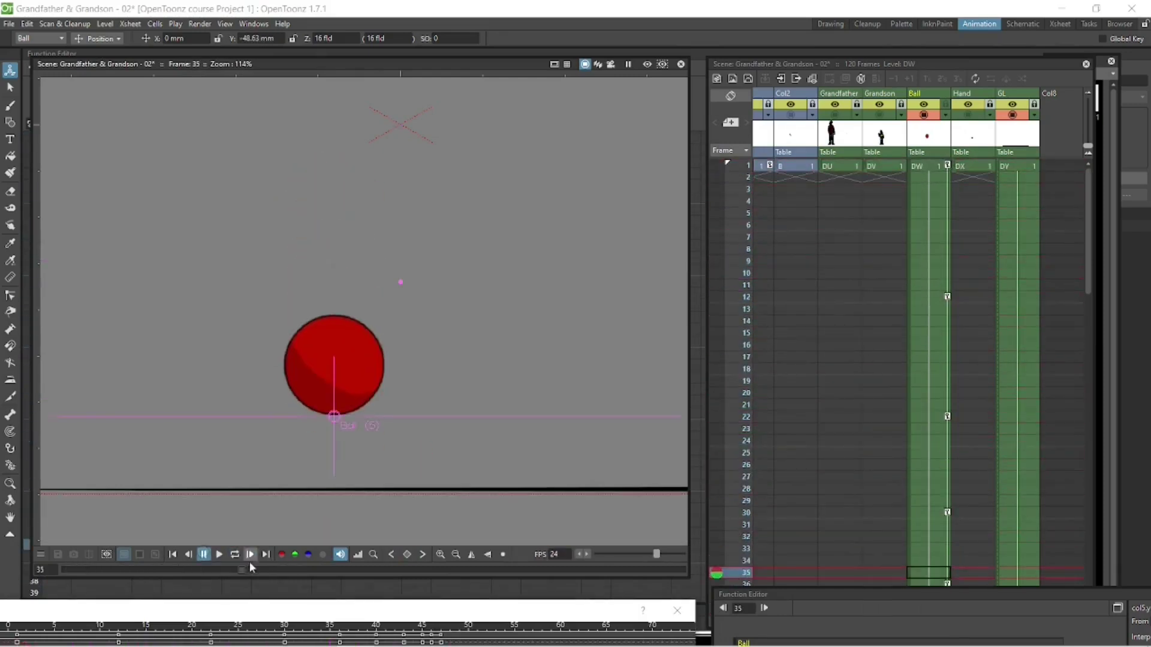
drag(242, 569, 123, 574)
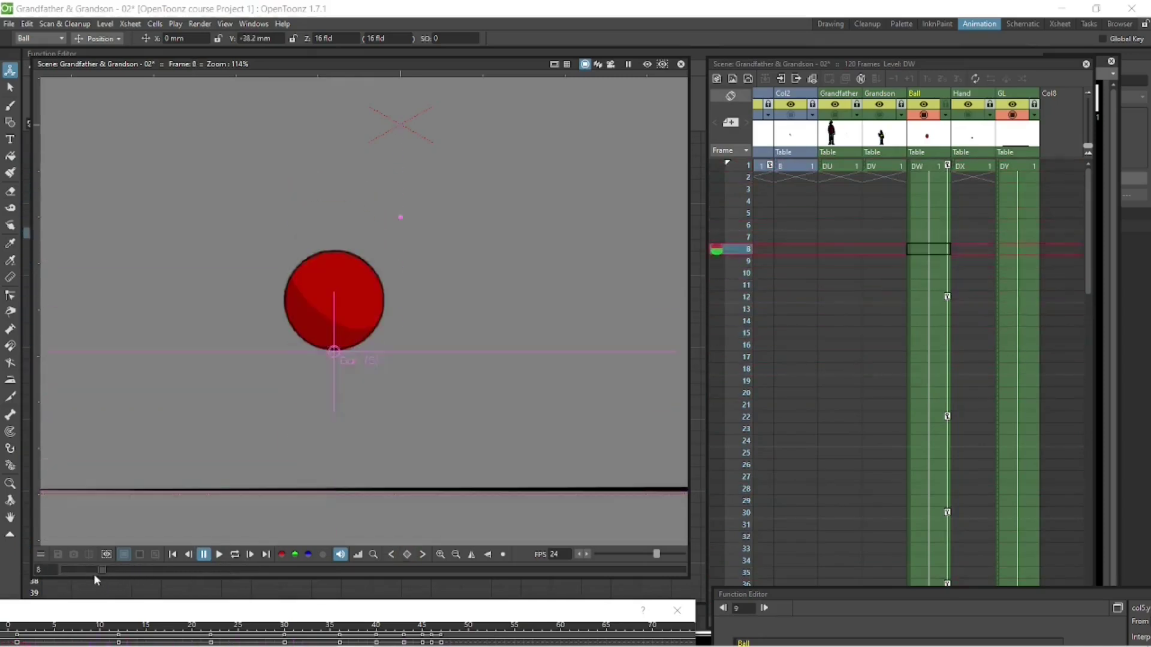
drag(93, 574, 300, 576)
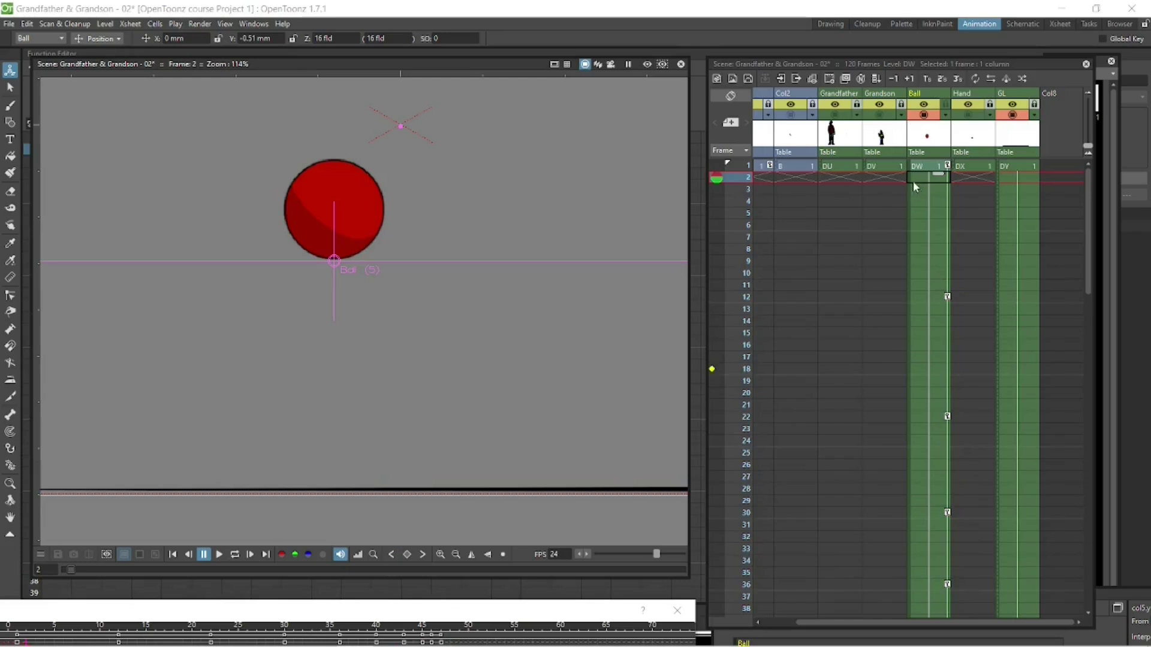
- Go to frame 1 of the Ball column and switch the Animate tool to Scale with Maintain set to Mass
click(927, 169)
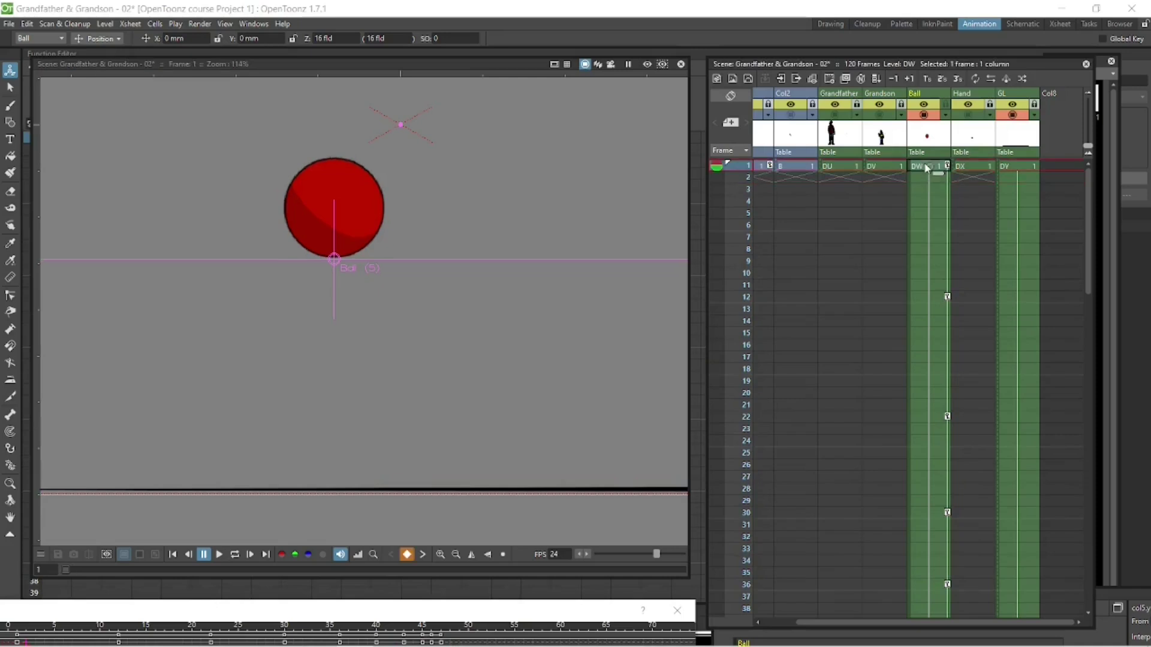
scroll(103, 40, down, 1)
click(105, 40)
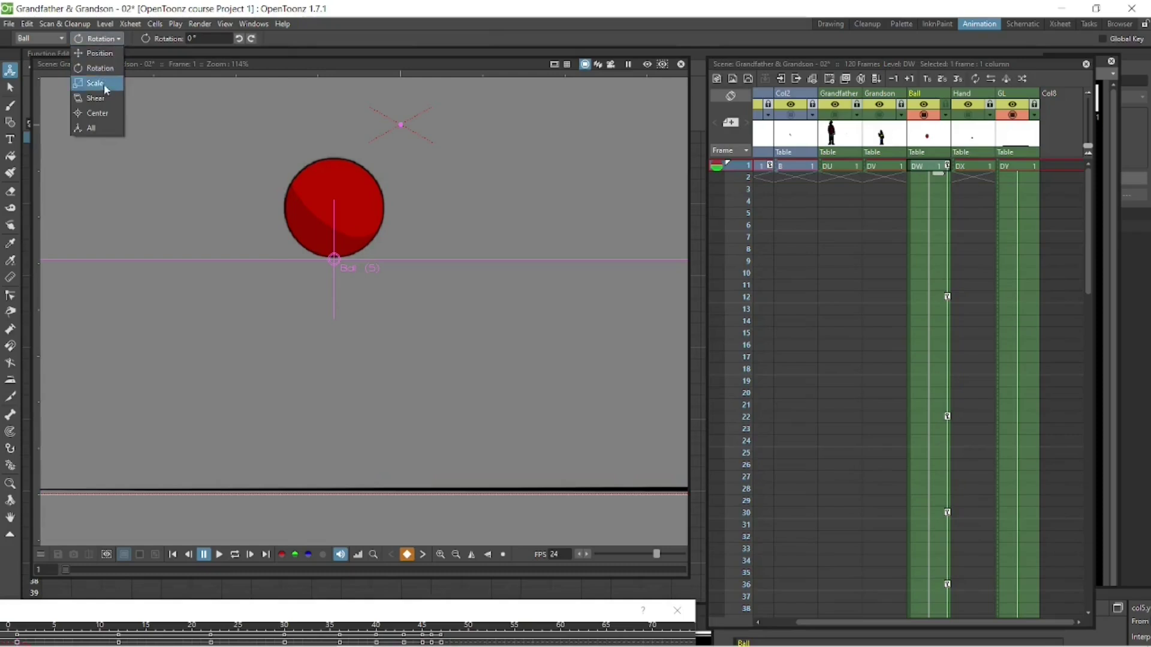
click(106, 85)
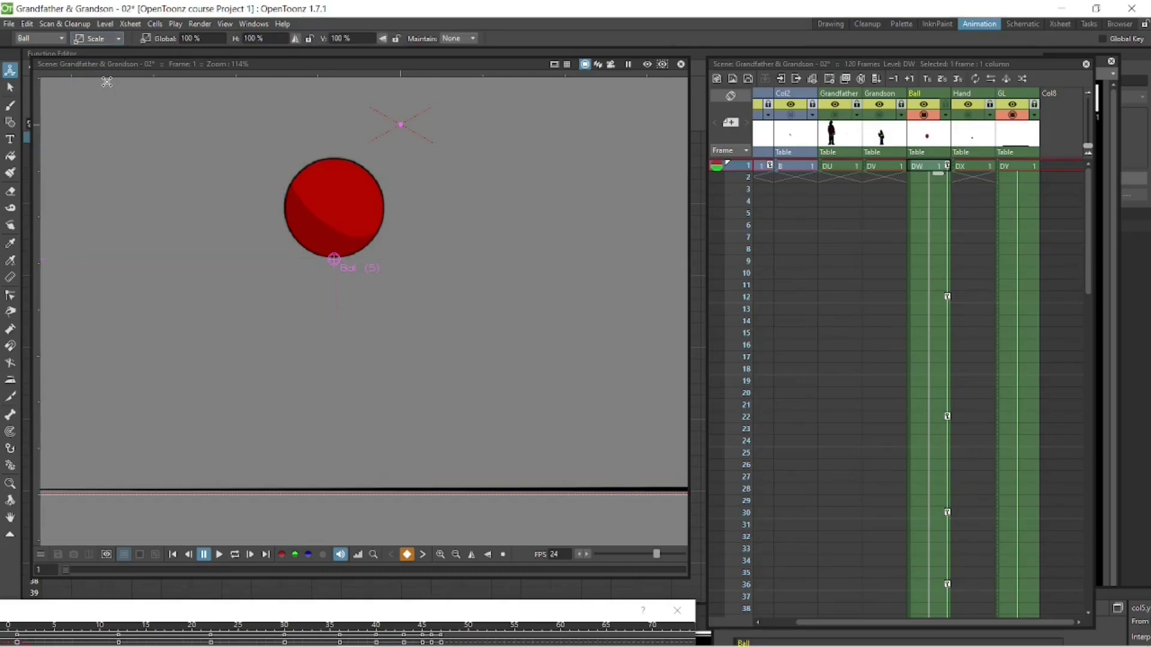
click(474, 40)
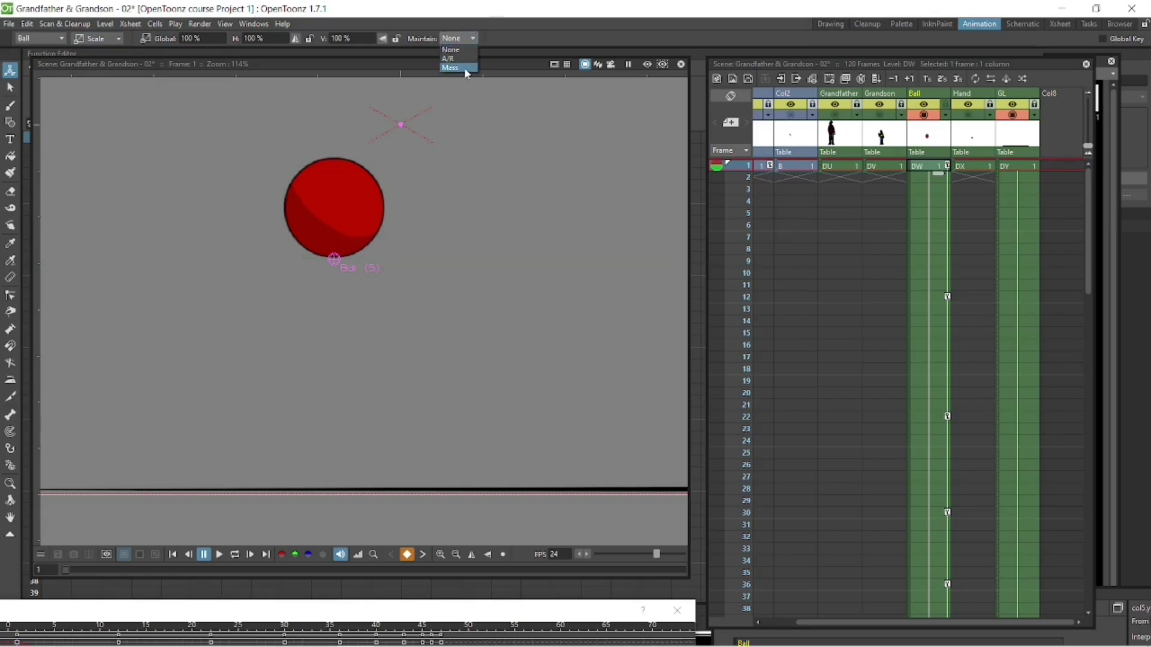
- Add Ball keyframes at frames 11 and 13, and squash the ball at frame 12 to about 110.3% H and 90.7% V
click(938, 287)
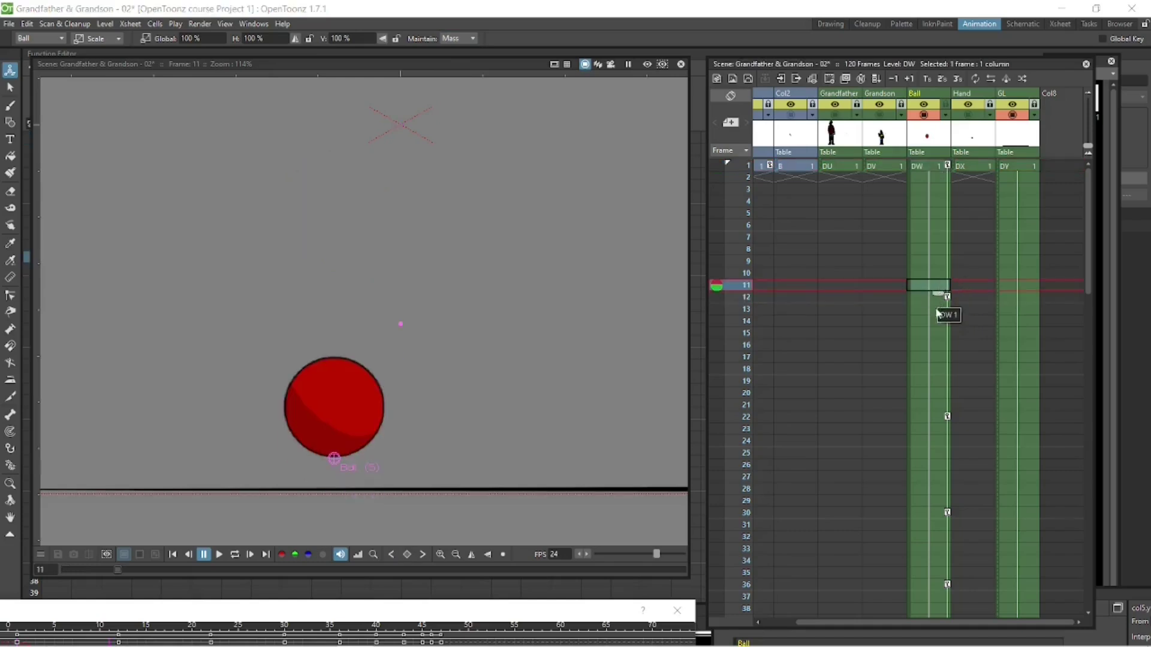
drag(936, 305, 929, 274)
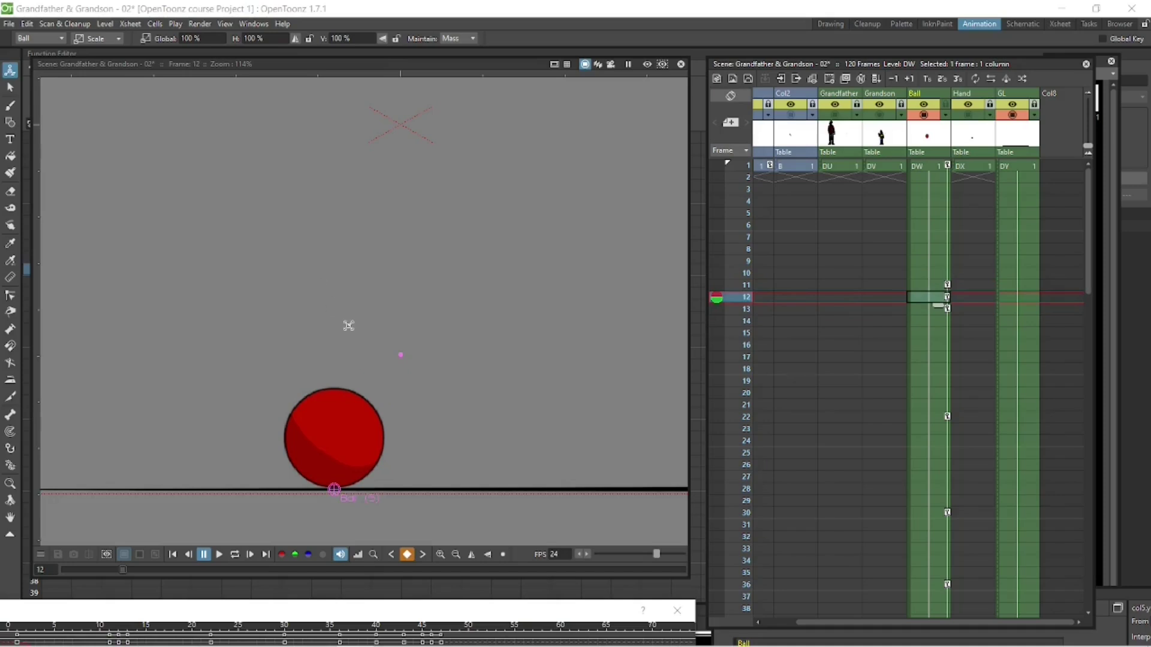
key(ctrl)
drag(336, 392, 337, 391)
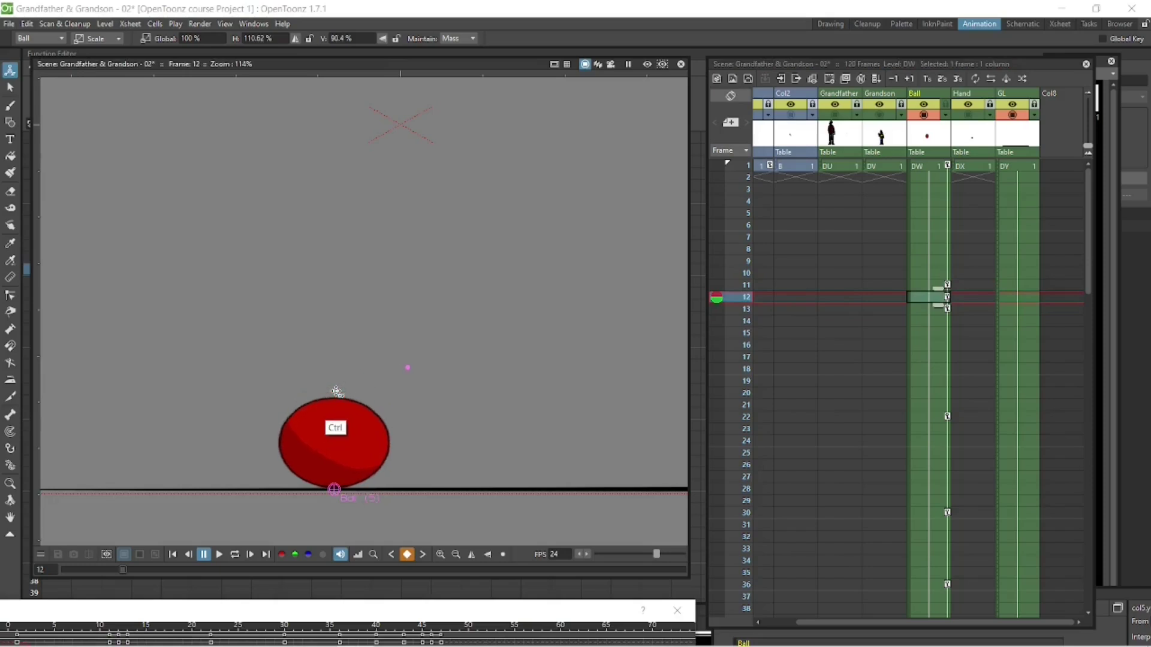
drag(337, 391, 336, 394)
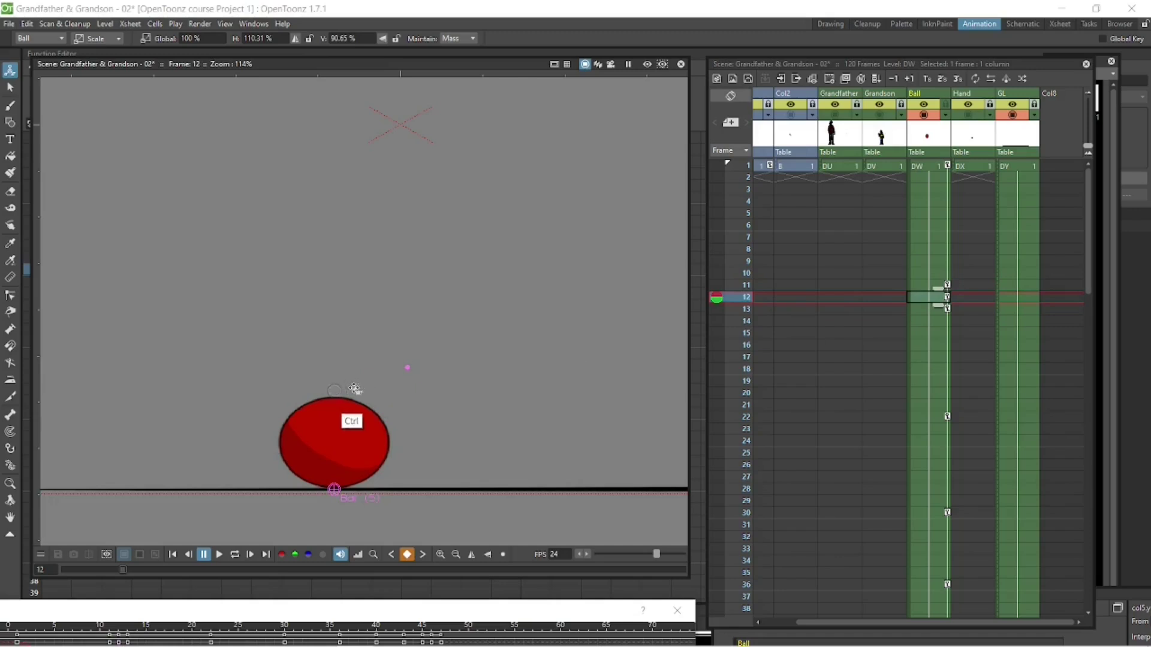
- Step through frames 11 to 14 and back to check the squash at ground contact
click(929, 287)
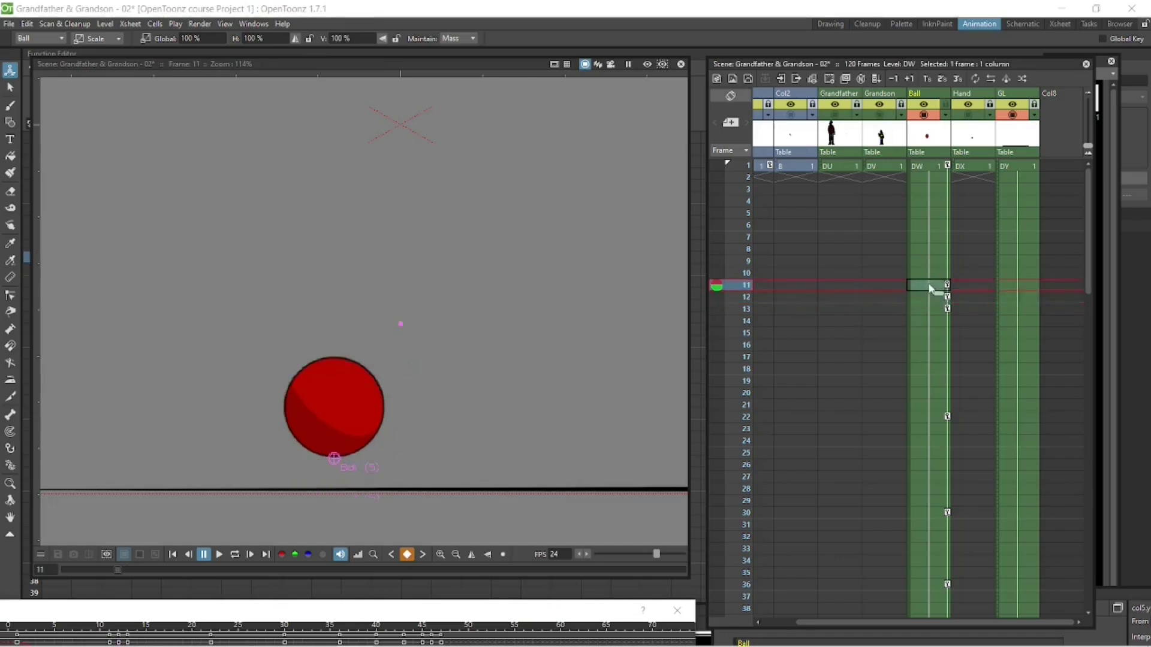
key(Down)
key(Down)
key(Down)
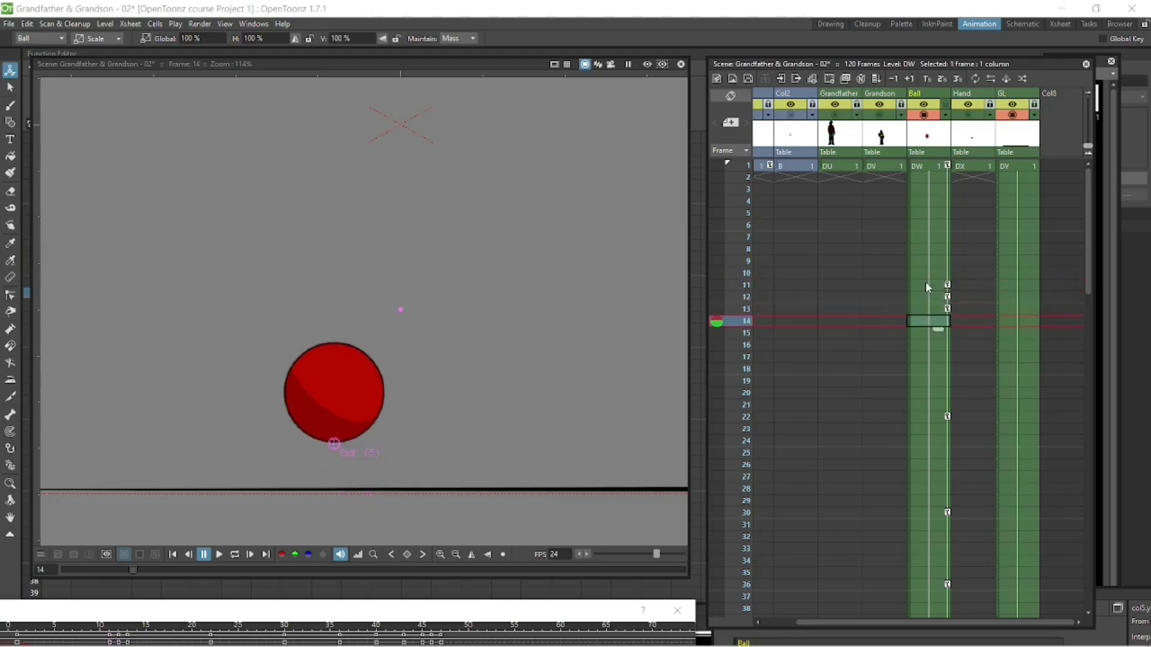
key(Up)
key(Up)
key(Up)
key(Up)
key(Up)
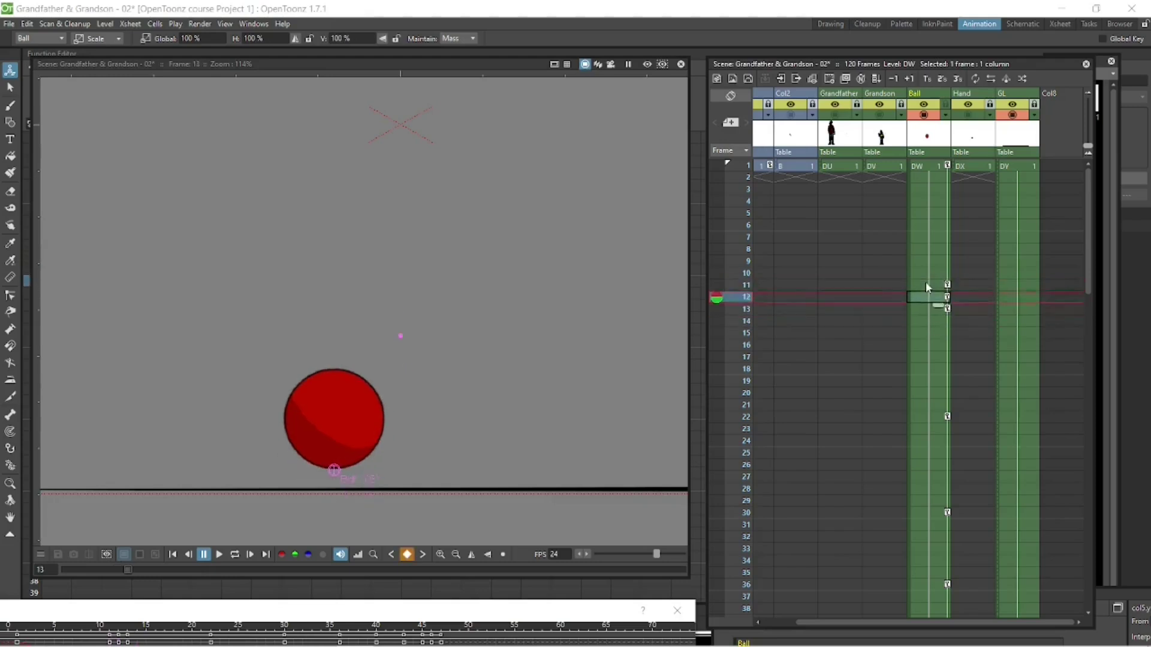
- Stretch the falling ball vertically at frame 7 to about 92% H and 108.6% V
key(Up)
key(Up)
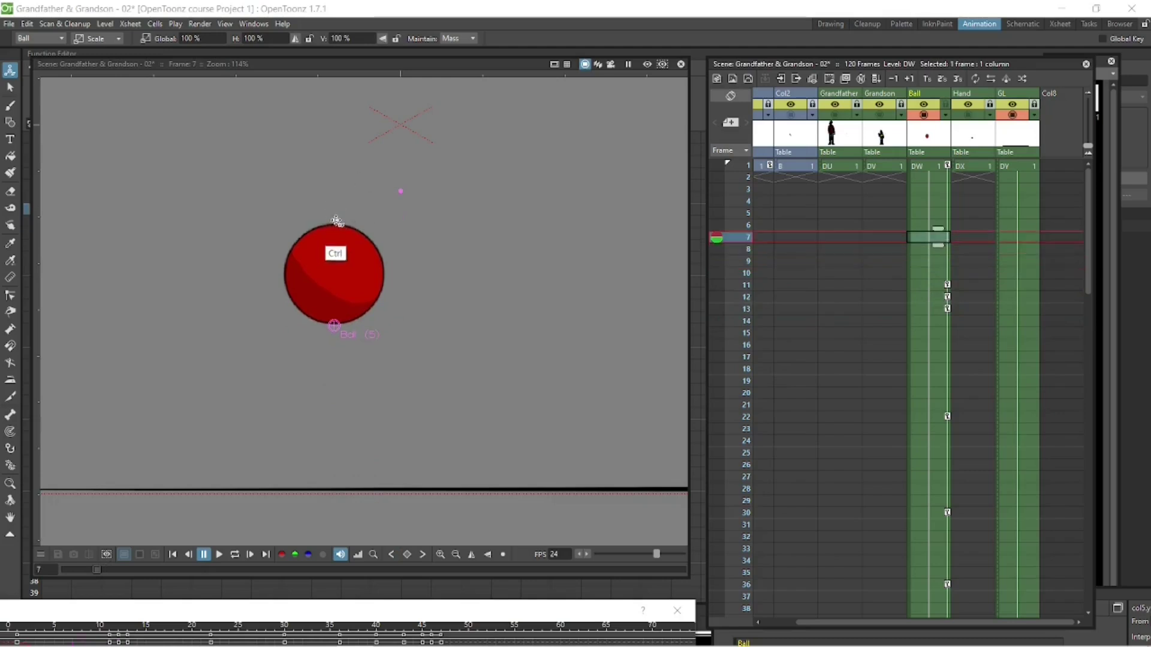
drag(335, 226, 336, 220)
- Step back and forth between frames 1 and 16 to review the ball's stretch and squash during the first fall
click(923, 164)
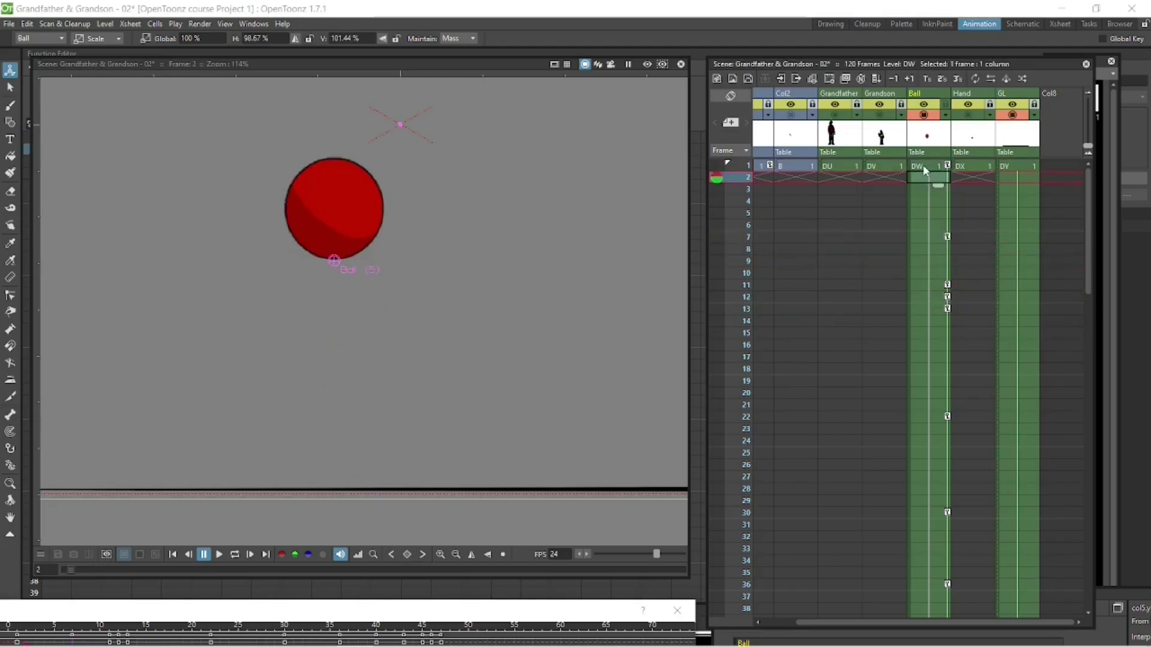
key(Down)
key(Down)
key(Down)
key(Down)
key(Down)
key(Down)
key(Down)
key(Down)
key(Down)
key(Down)
key(Down)
key(Down)
key(Down)
key(Down)
key(Up)
key(Up)
key(Up)
key(Up)
key(Up)
key(Up)
key(Up)
key(Up)
key(Up)
key(Up)
key(Up)
key(Up)
key(Up)
key(Up)
key(Down)
key(Down)
key(Down)
key(Down)
key(Down)
key(Down)
key(Down)
key(Down)
key(Down)
key(Down)
key(Down)
key(Down)
key(Down)
key(Down)
key(Down)
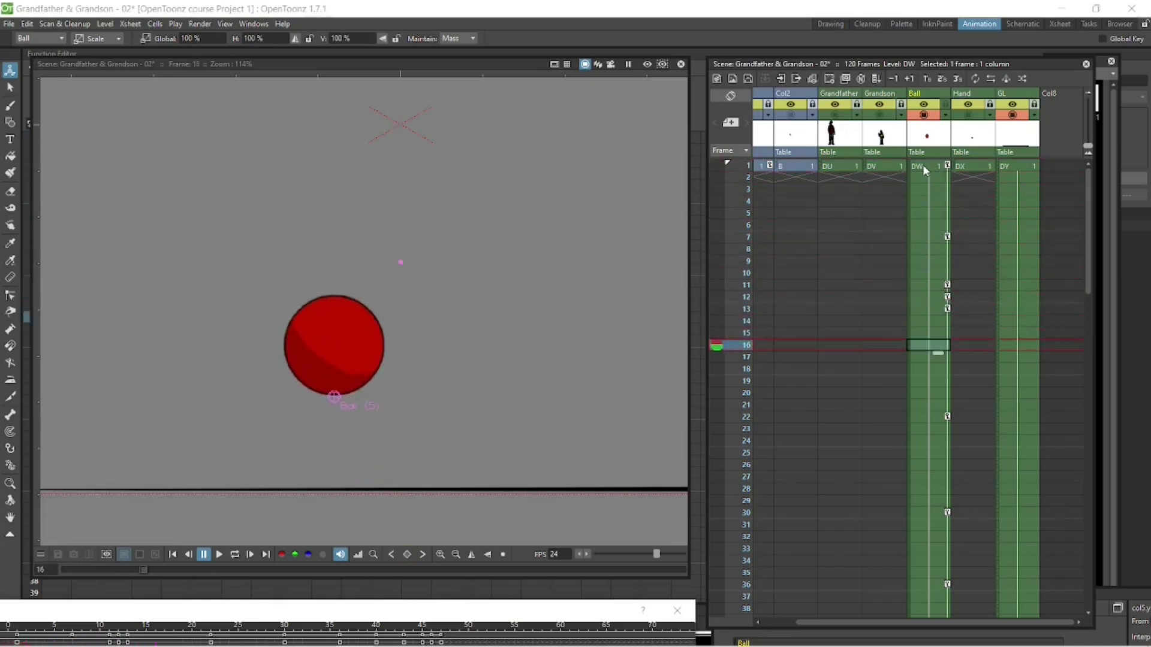
key(Up)
key(Up)
key(Up)
key(Up)
key(Up)
key(Up)
key(Up)
key(Up)
key(Up)
key(Up)
key(Up)
key(Up)
key(Up)
key(Up)
key(Up)
key(Down)
key(Down)
key(Down)
key(Down)
key(Down)
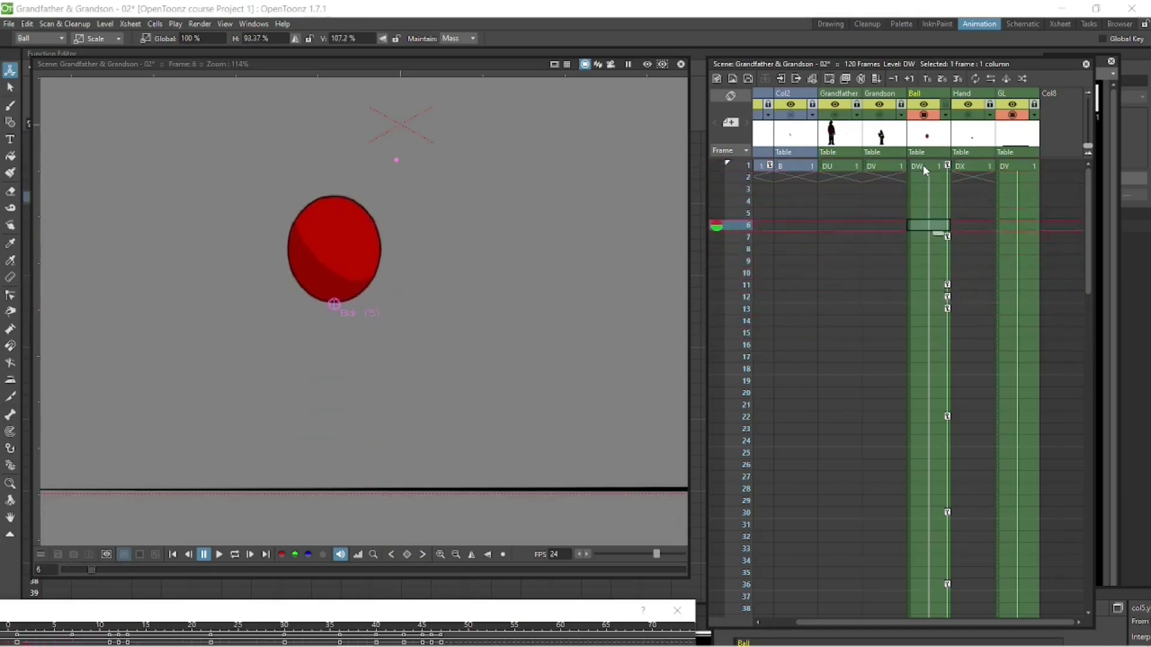
key(Down)
key(Down)
key(Down)
key(Down)
key(Down)
key(Down)
key(Down)
key(Down)
key(Up)
key(Up)
key(Up)
key(Up)
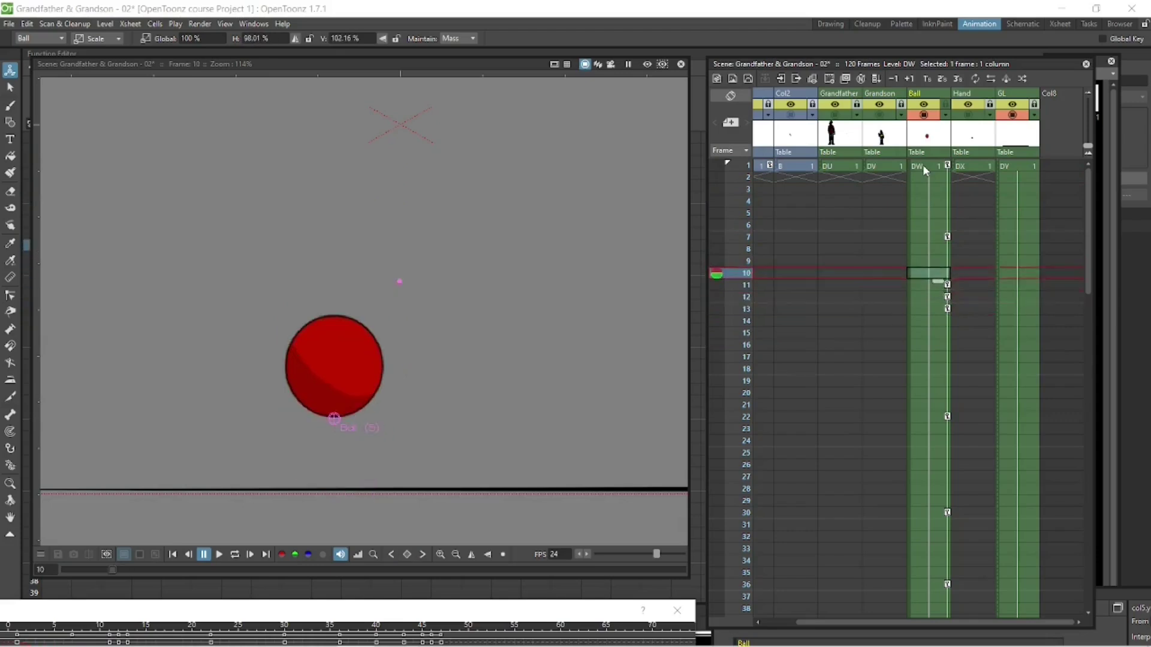
key(Up)
key(Up)
key(Up)
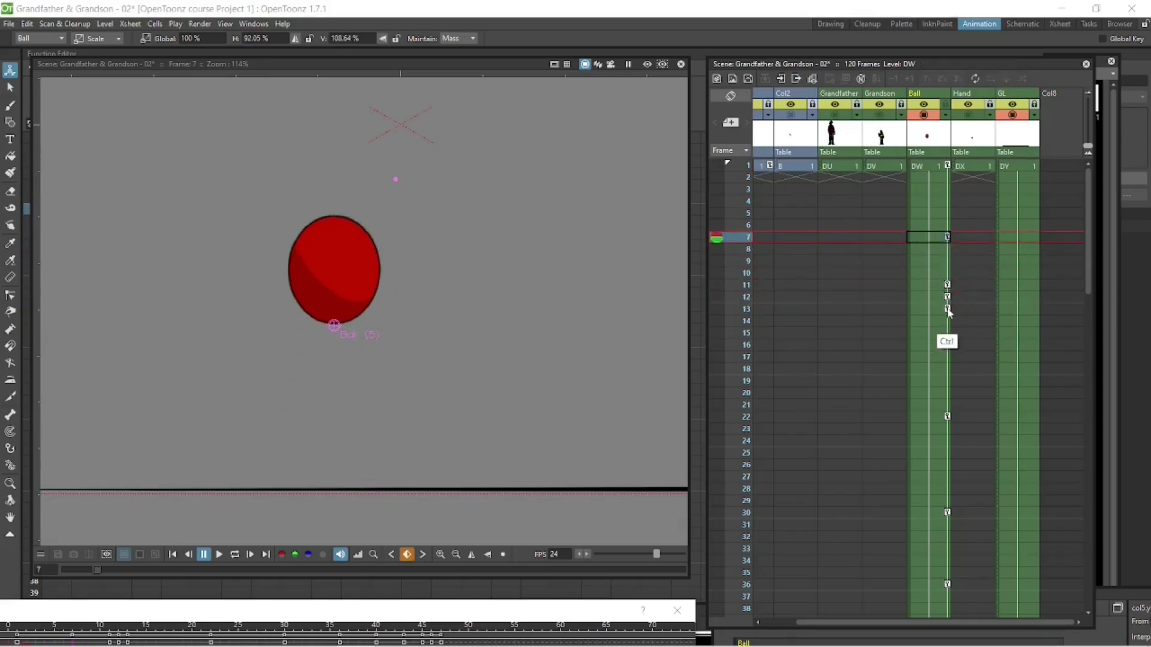
- Stretch the rebounding ball slightly at the frame 13 keyframe, to about 97% H and 103.1% V
click(950, 285)
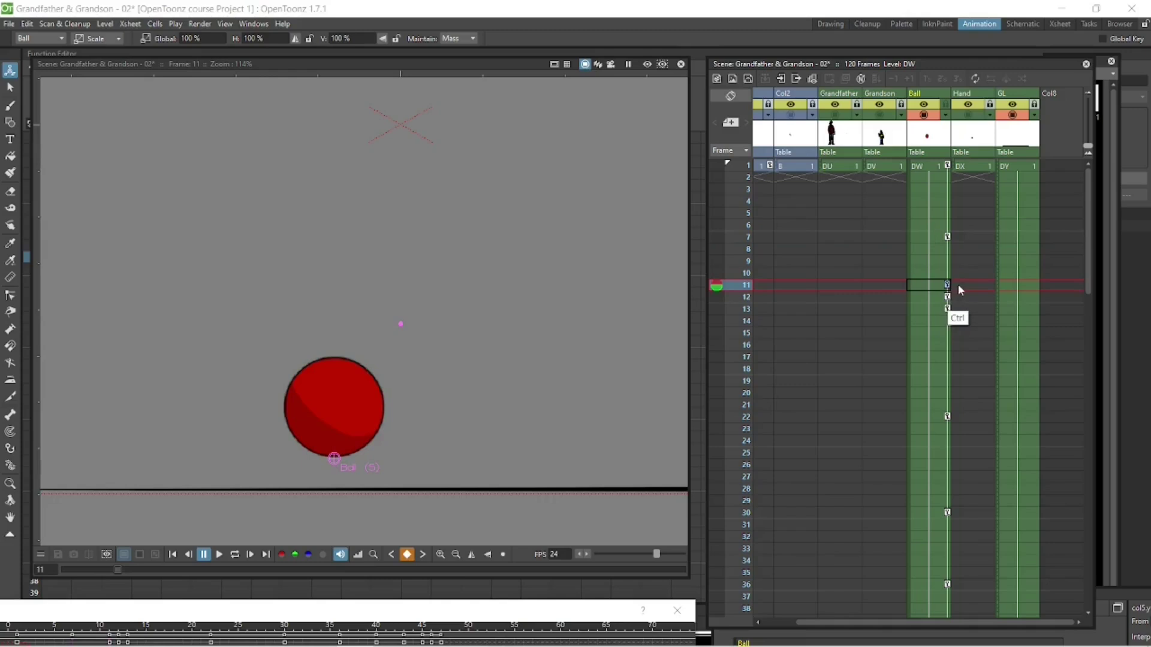
click(950, 297)
click(949, 309)
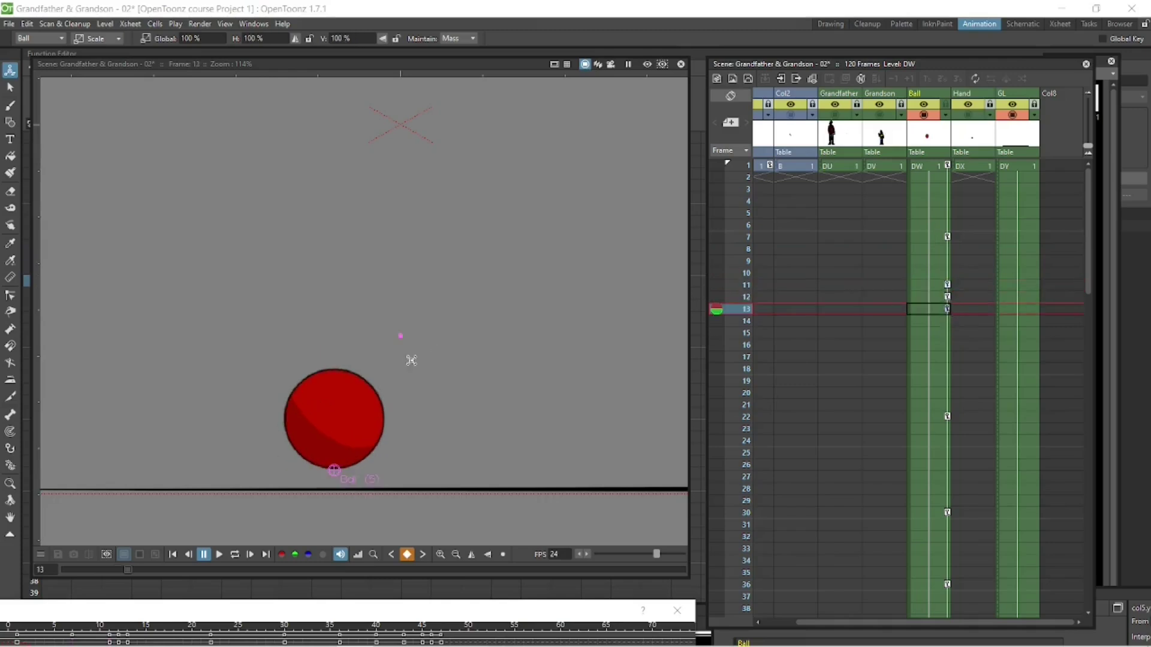
drag(411, 360, 380, 348)
- Step through the frames around the first ground contact to check the stretch on the rebound
click(940, 359)
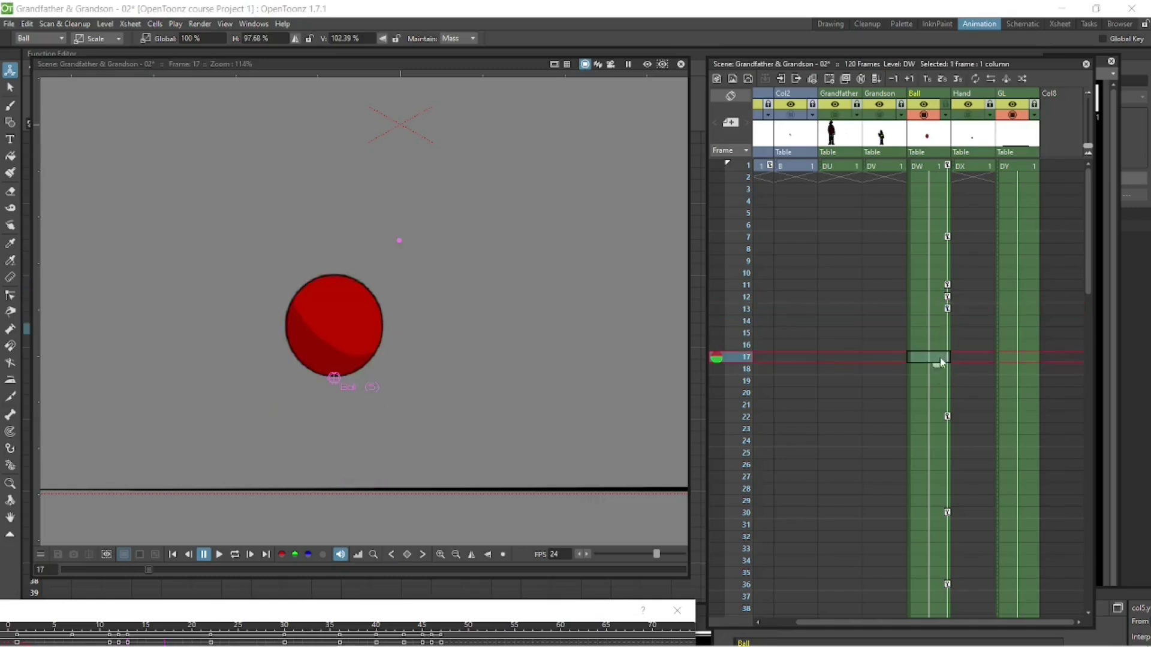
click(932, 281)
key(Down)
key(Down)
key(Down)
key(Down)
key(Down)
key(Down)
key(Down)
key(Down)
key(Down)
key(Down)
key(Down)
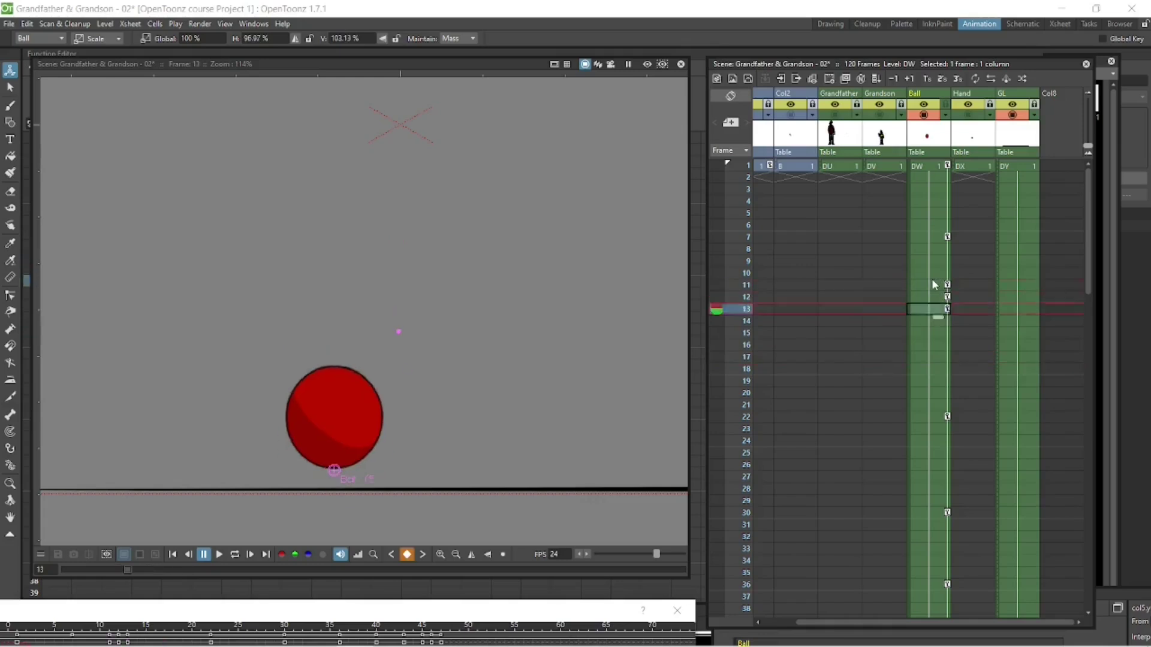
- Set the ball's H scale to 100% at the frame 22 keyframe, the peak of the first rebound
click(948, 167)
click(949, 416)
click(948, 167)
click(949, 417)
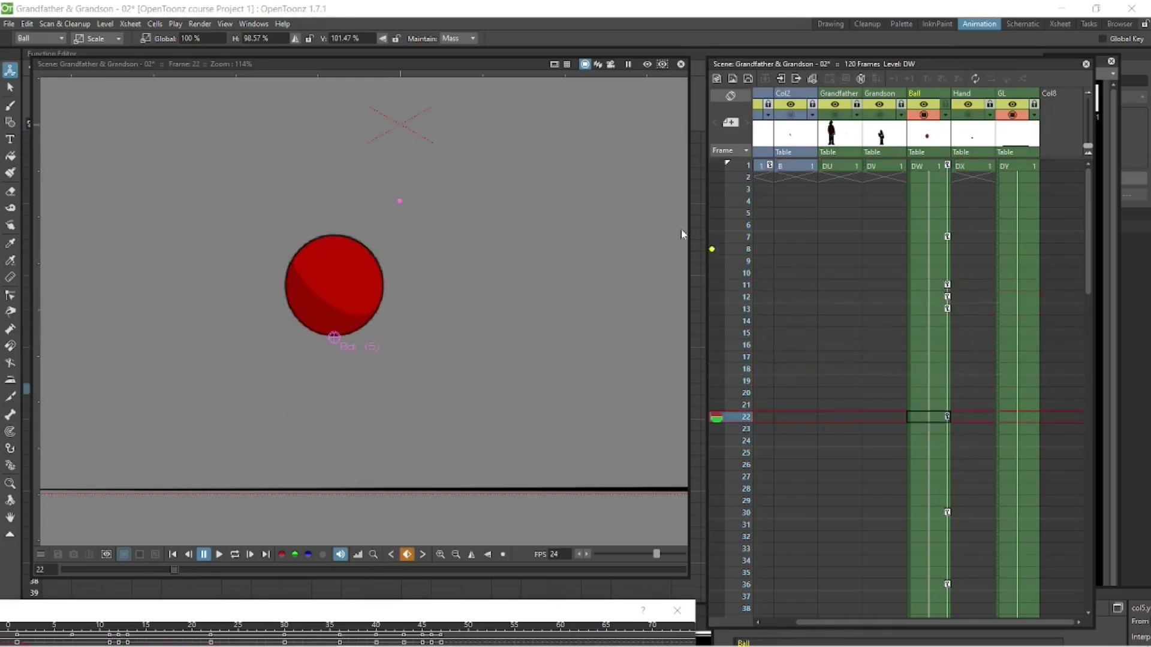
text(100)
key(Return)
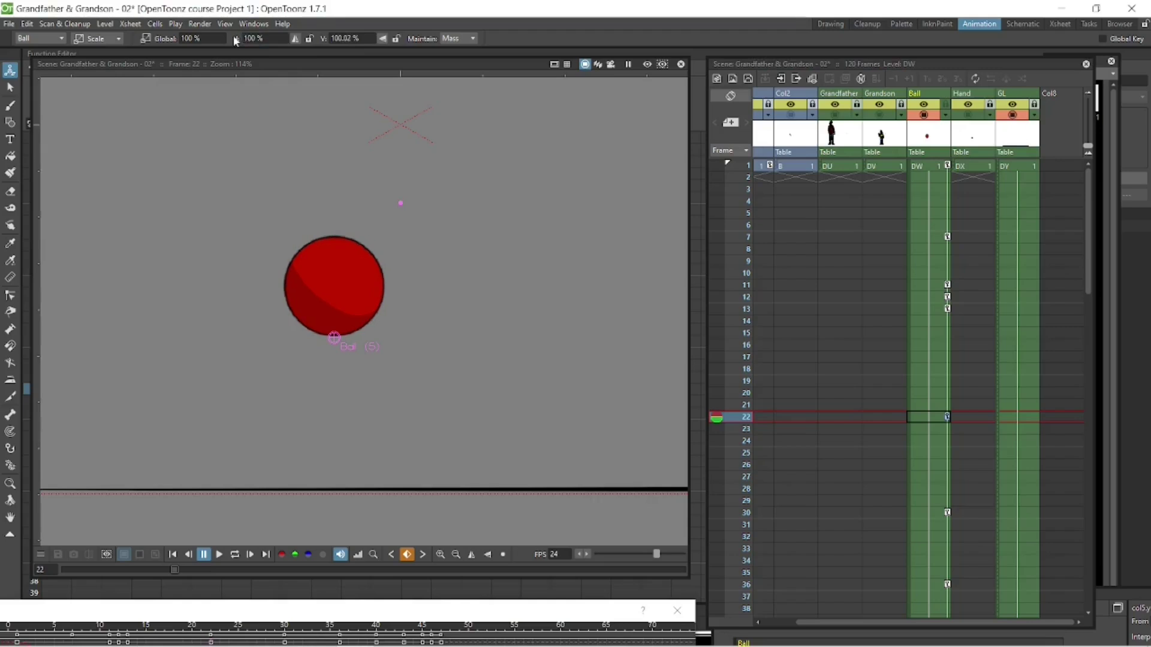
- Step forward from frame 1 through the first bounce and back to review the scale changes between keyframes
click(938, 167)
key(Down)
key(Down)
key(Down)
key(Down)
key(Down)
key(Down)
key(Down)
key(Down)
key(Down)
key(Down)
key(Down)
key(Down)
key(Down)
key(Down)
key(Down)
key(Down)
key(Down)
key(Down)
key(Up)
key(Up)
key(Up)
key(Up)
key(Up)
key(Up)
key(Up)
key(Up)
key(Up)
key(Up)
key(Up)
key(Up)
key(Up)
key(Up)
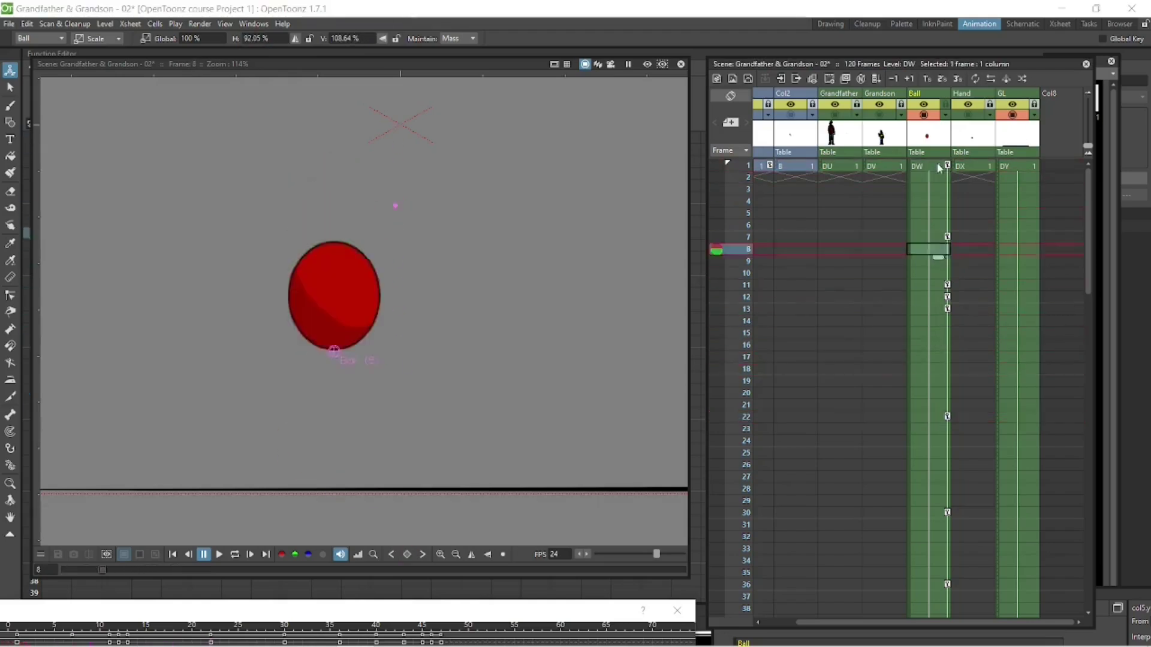
- Stretch the falling ball at a new frame 26 keyframe to 94.72% H and 105.58% V
key(Down)
key(Down)
key(Down)
key(Down)
key(Down)
key(Down)
key(Down)
key(Down)
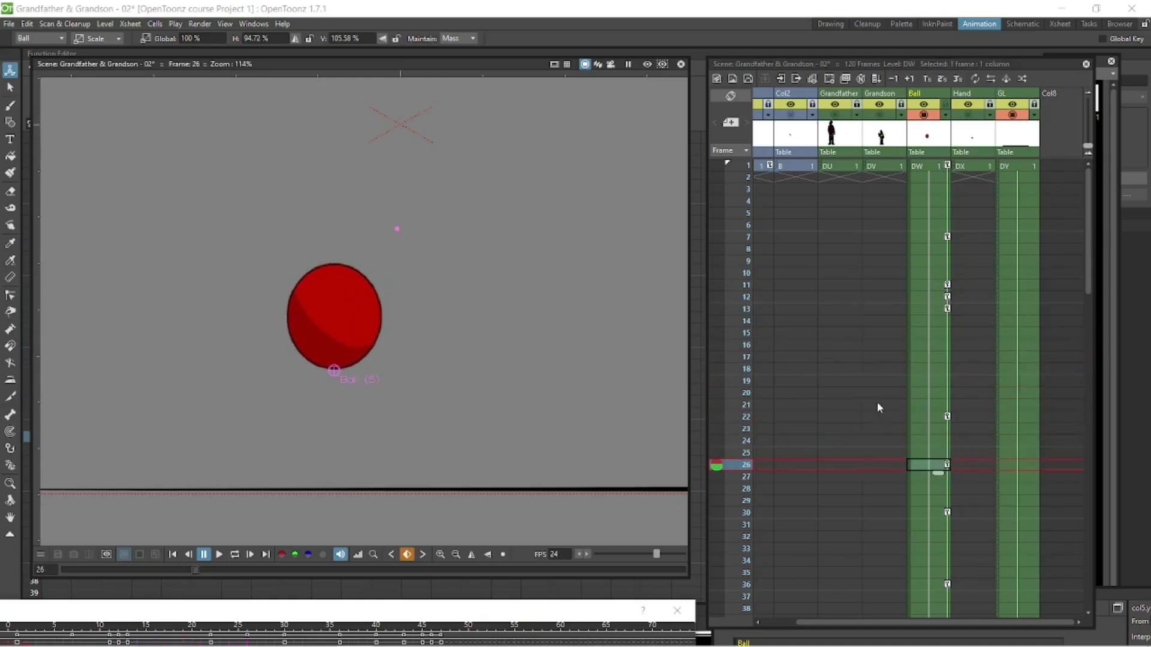
- Step through frames 22 to 32 to check the ball's shape through the second fall and ground contact
click(937, 418)
key(Down)
key(Down)
key(Down)
key(Down)
key(Down)
key(Down)
key(Down)
key(Down)
key(Down)
key(Down)
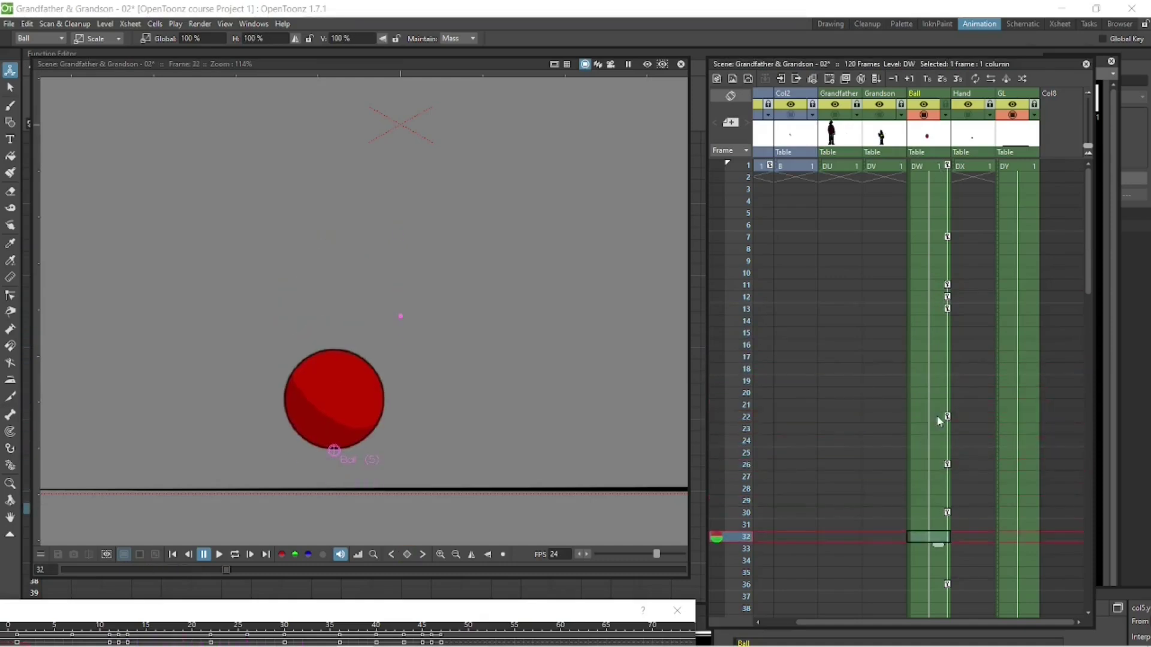
- Keyframe the ball's scale at frames 29 and 31 and squash it at the frame 30 contact to 106.17% H and 94.19% V
click(936, 467)
click(942, 501)
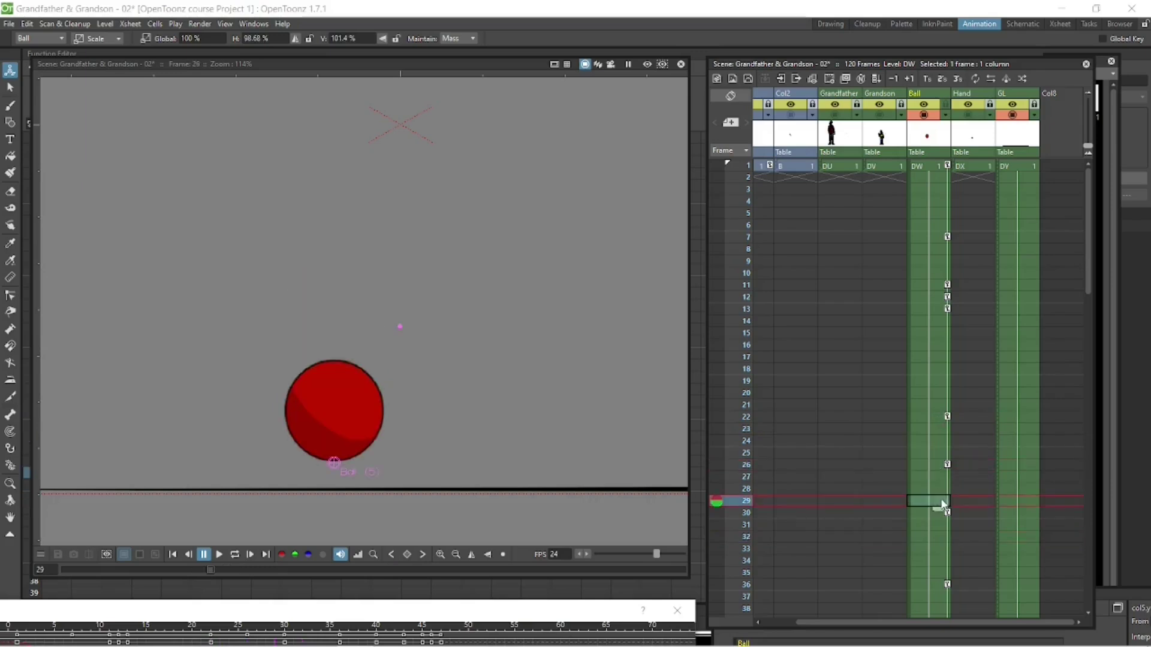
click(945, 513)
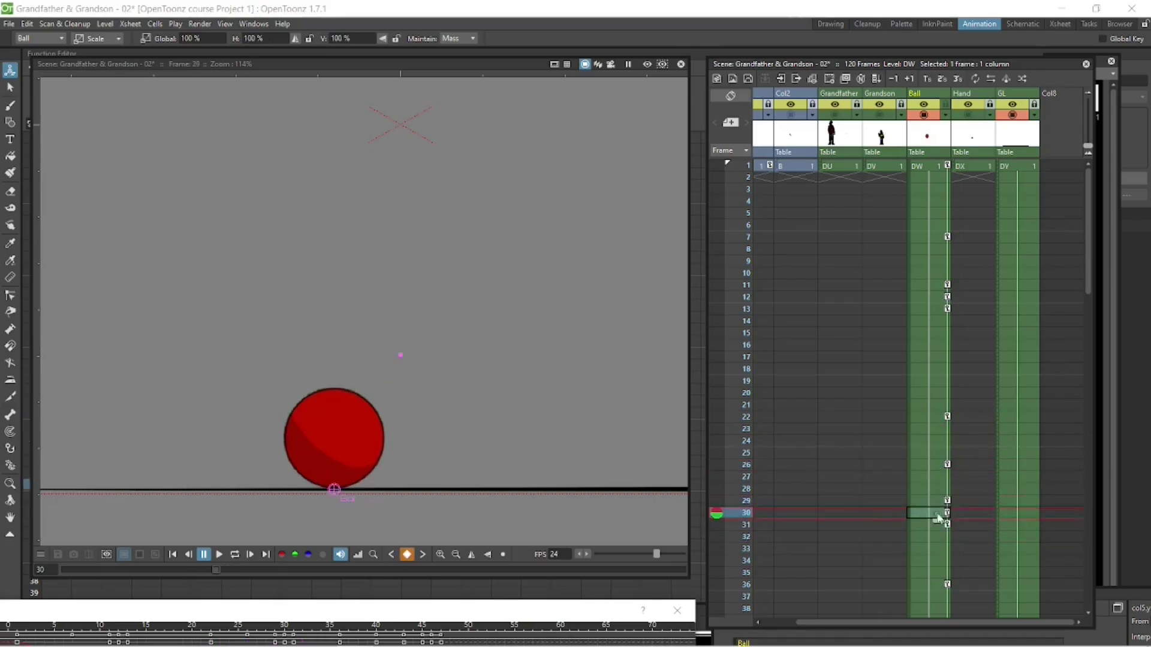
drag(449, 421, 433, 401)
click(943, 298)
click(946, 513)
- Add stretch keyframes at frames 34 and 38 around the frame 36 peak, with 96.69% H and 103.42% V at frame 38
scroll(983, 420, down, 6)
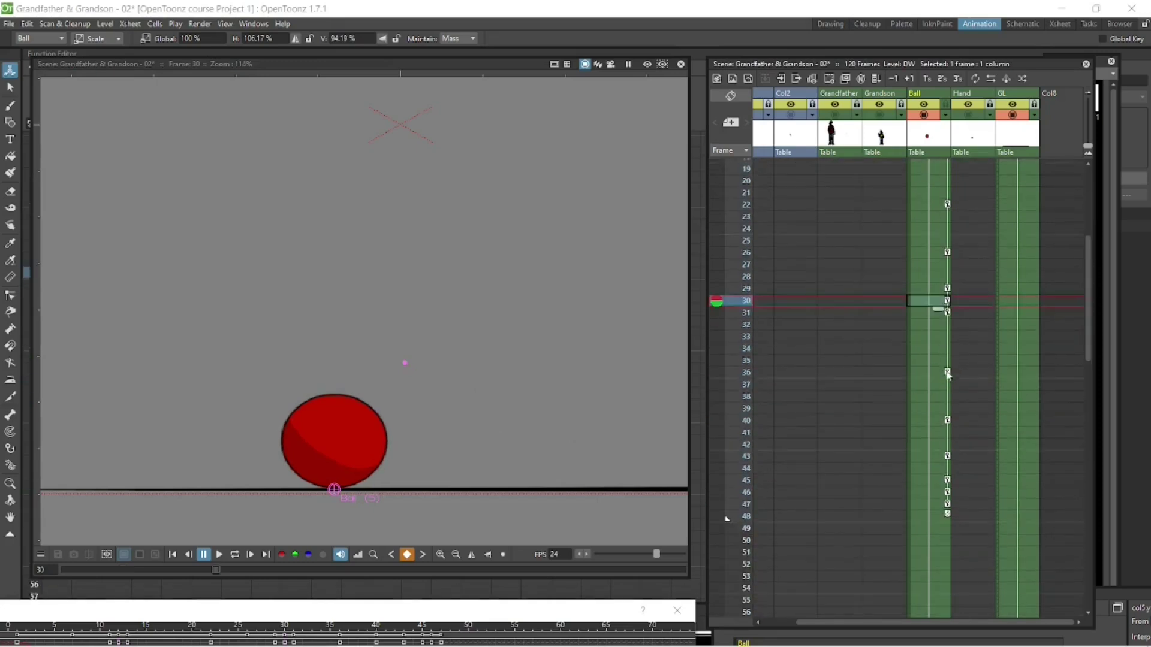
click(943, 373)
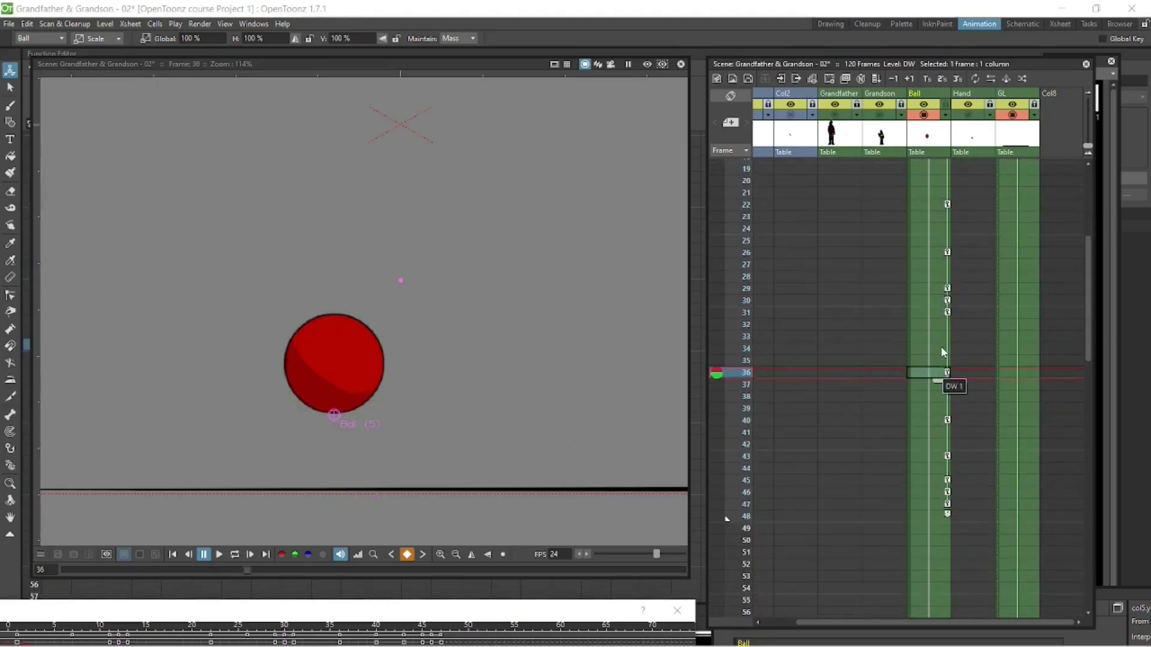
click(943, 353)
drag(445, 336, 485, 354)
click(939, 373)
click(940, 398)
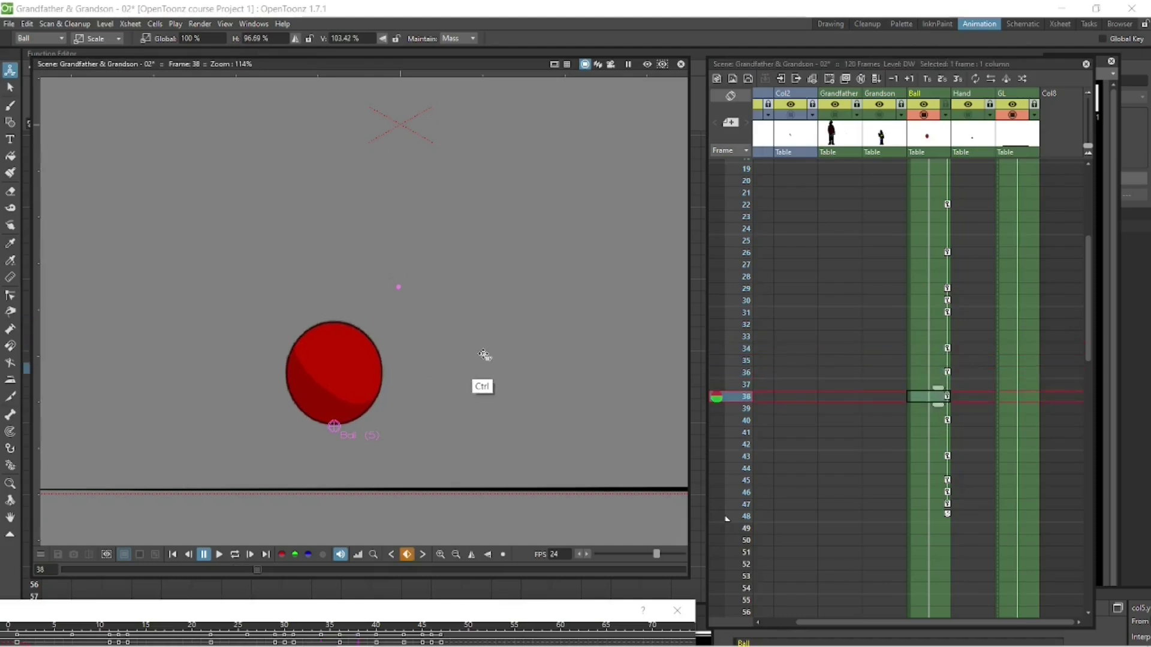
- Keyframe the ball's scale at frames 39 and 41 and squash it slightly at the frame 40 ground contact
click(938, 420)
click(939, 408)
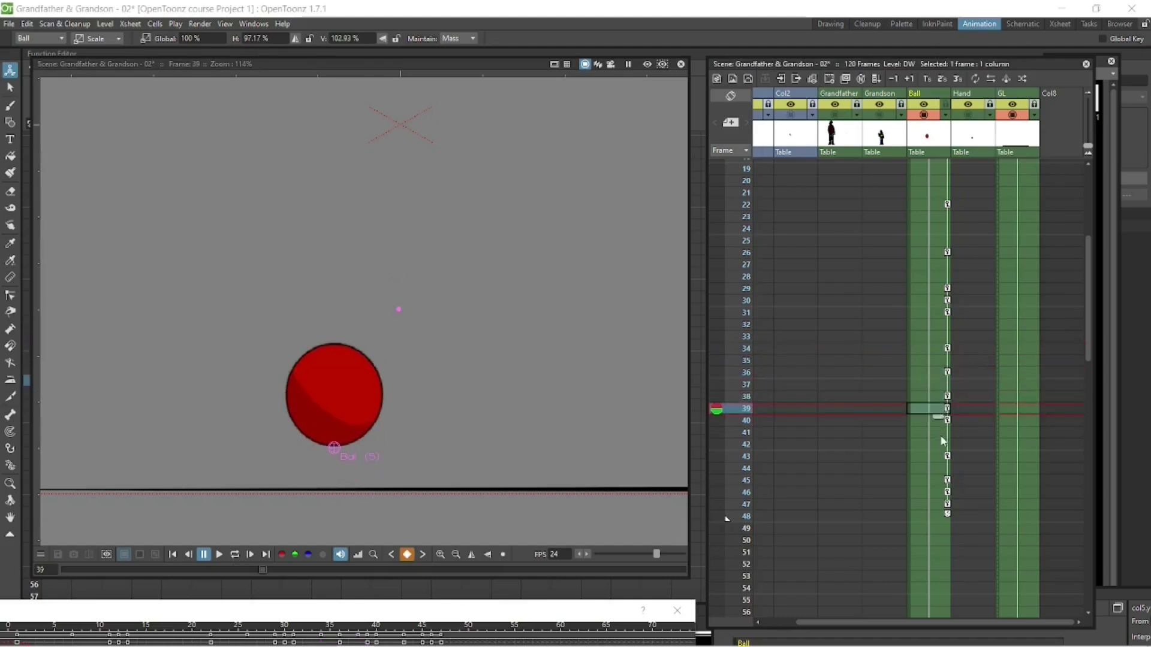
click(939, 432)
click(939, 420)
drag(401, 405, 401, 406)
- Check frames 41 to 44 and squash the ball at the frame 45 contact to 102.2% H and 97.85% V
click(939, 432)
click(939, 444)
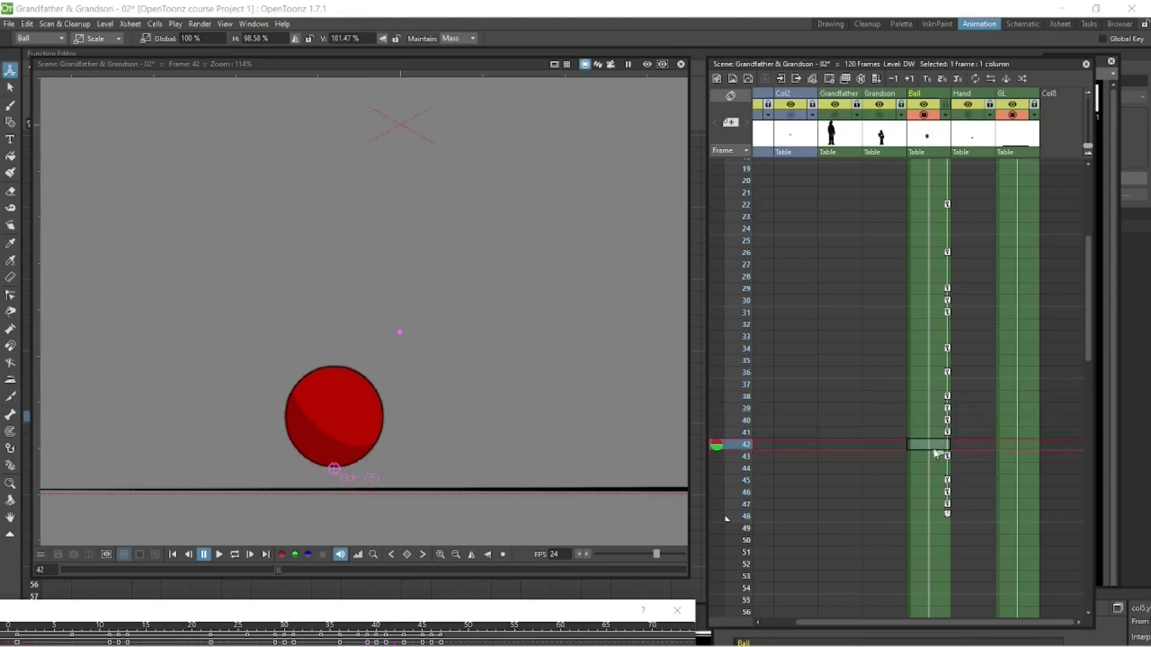
click(937, 458)
click(937, 468)
click(931, 480)
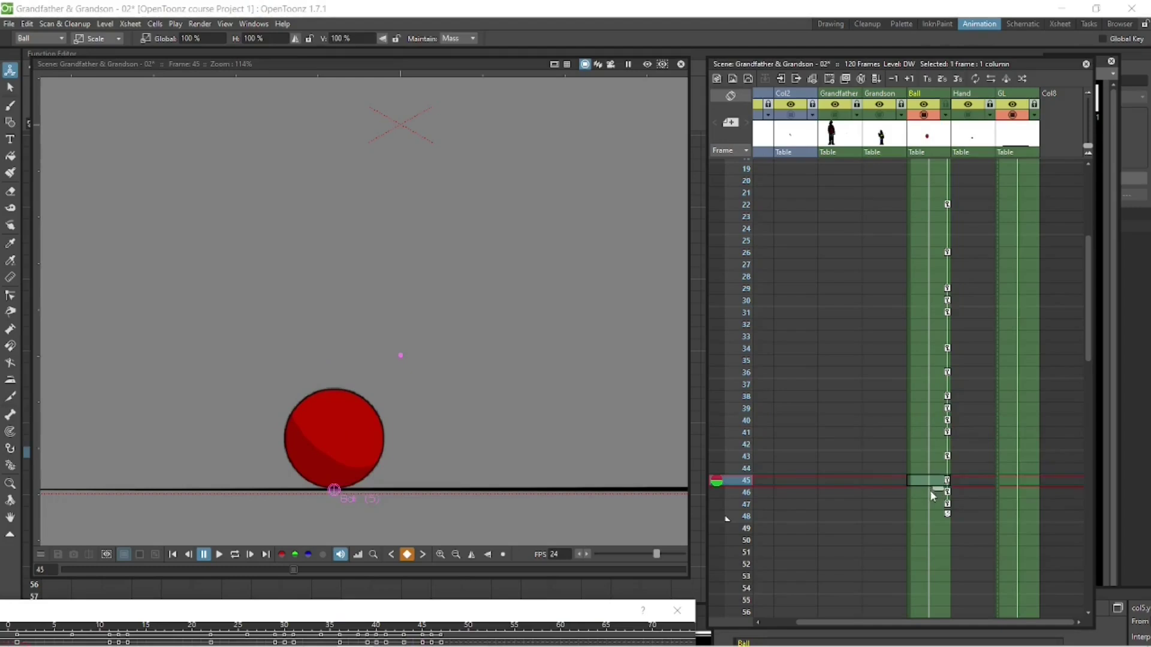
drag(433, 402, 436, 403)
click(940, 470)
click(936, 483)
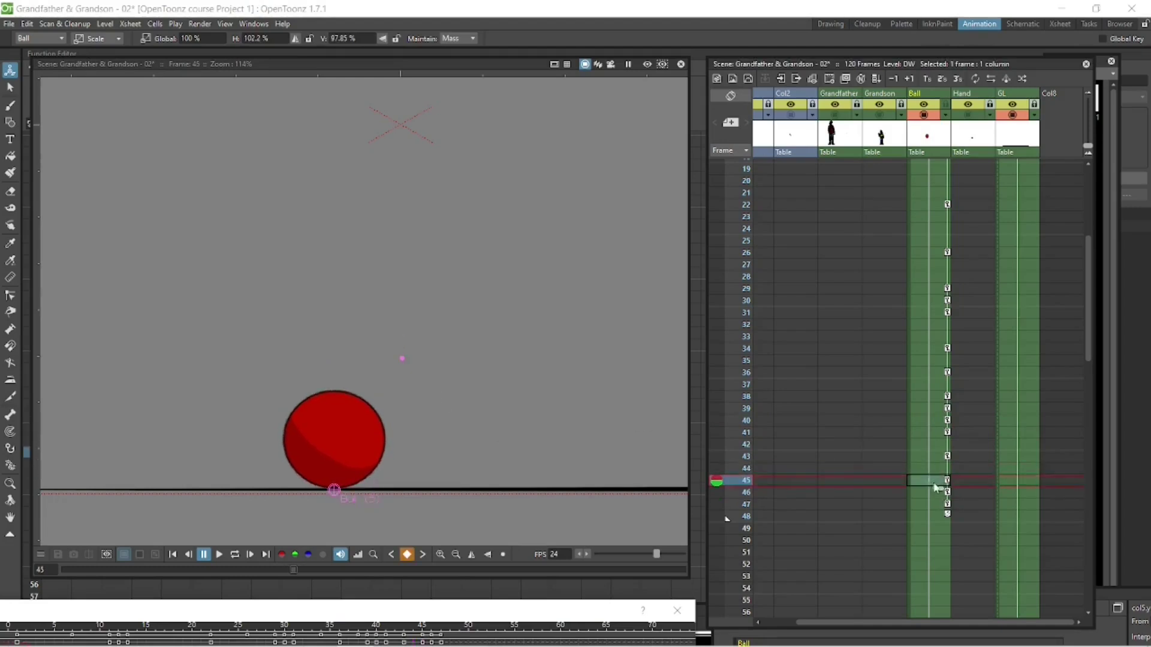
- Check the ball's shape at frames 46 and 47 and play the bounce animation in a loop
click(935, 493)
click(932, 506)
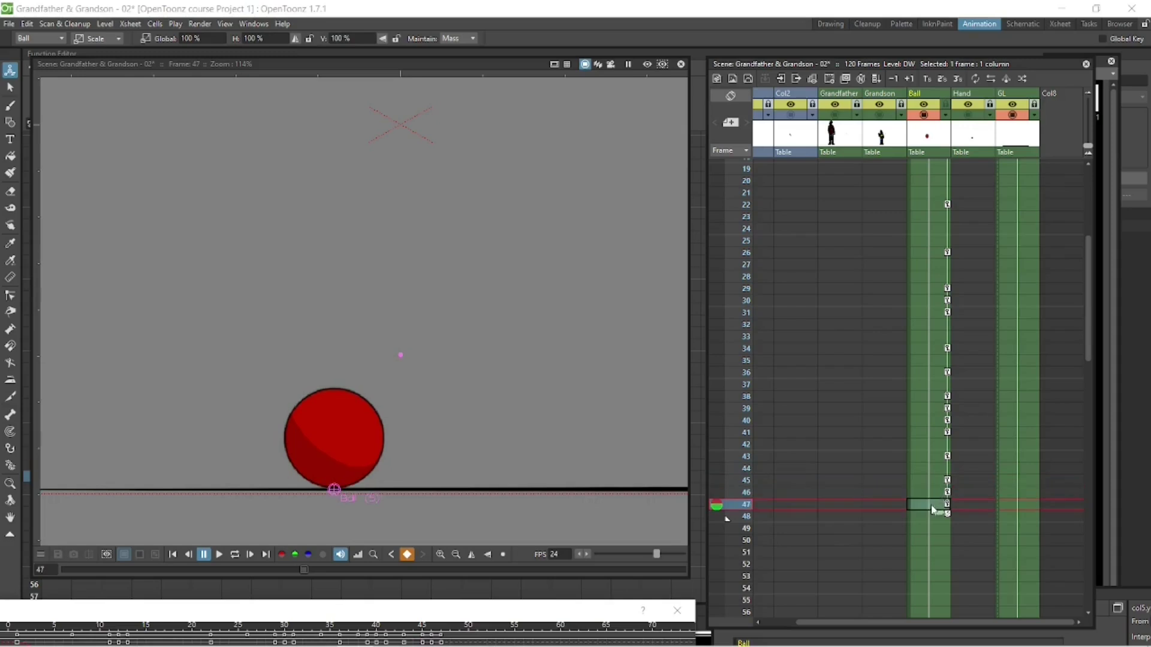
click(234, 555)
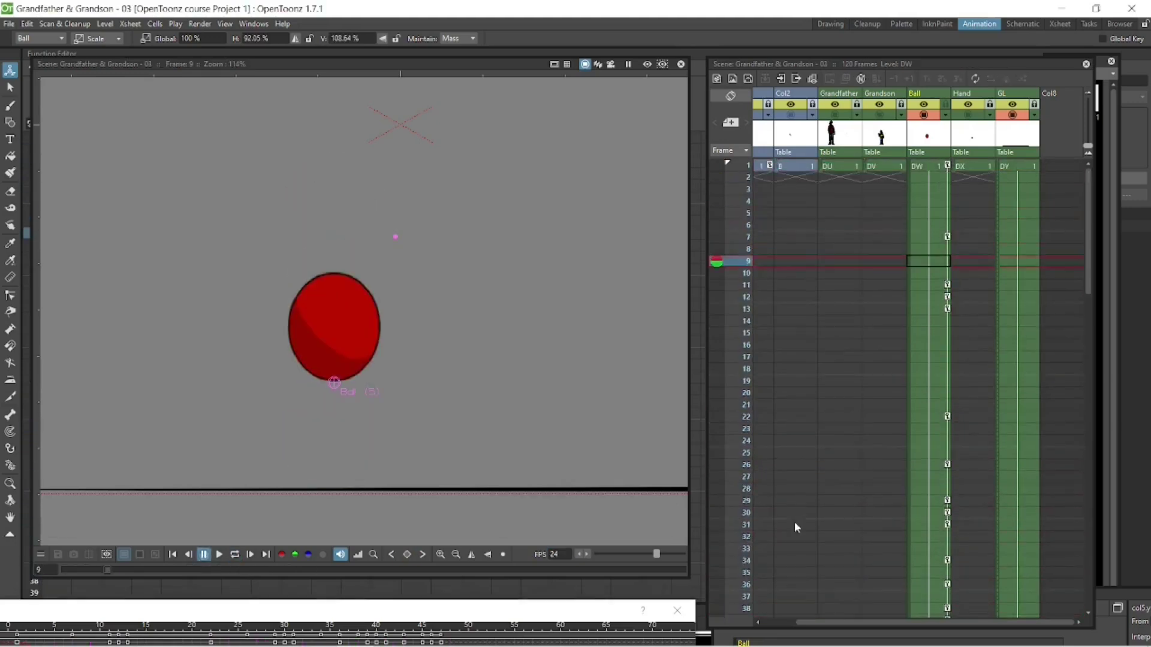
- Set the render output name to "Ball bounce - 01" with the mov format and render the scene
scroll(793, 522, down, 5)
click(200, 24)
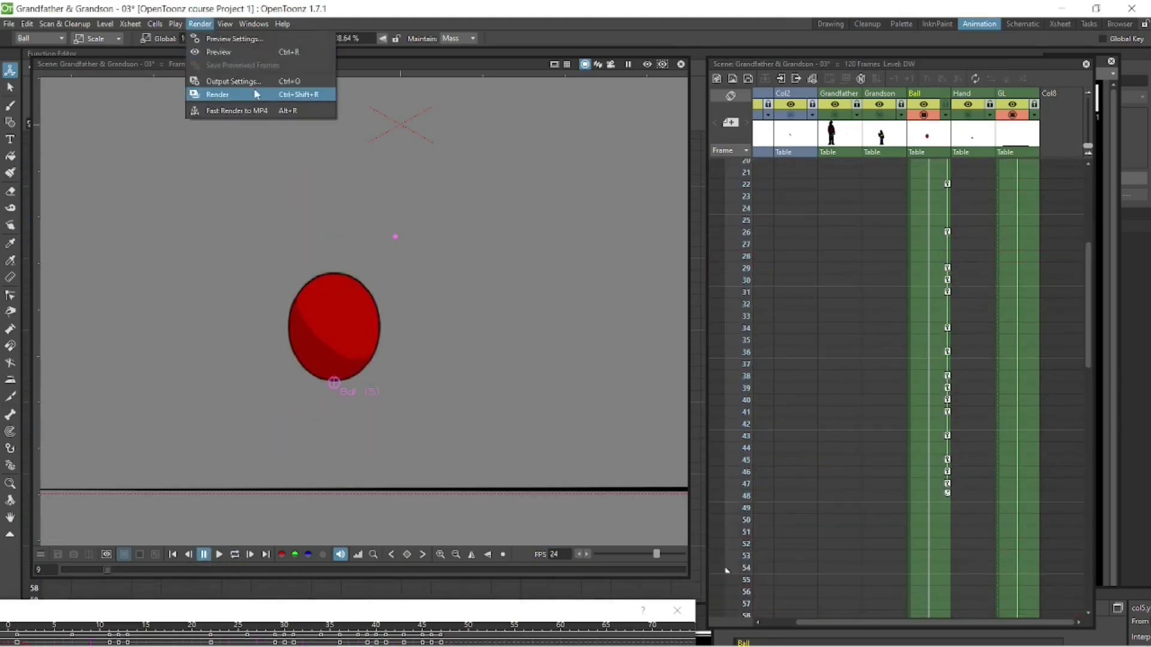
click(254, 82)
drag(740, 391, 632, 393)
text(Ball bounce - 01)
click(777, 390)
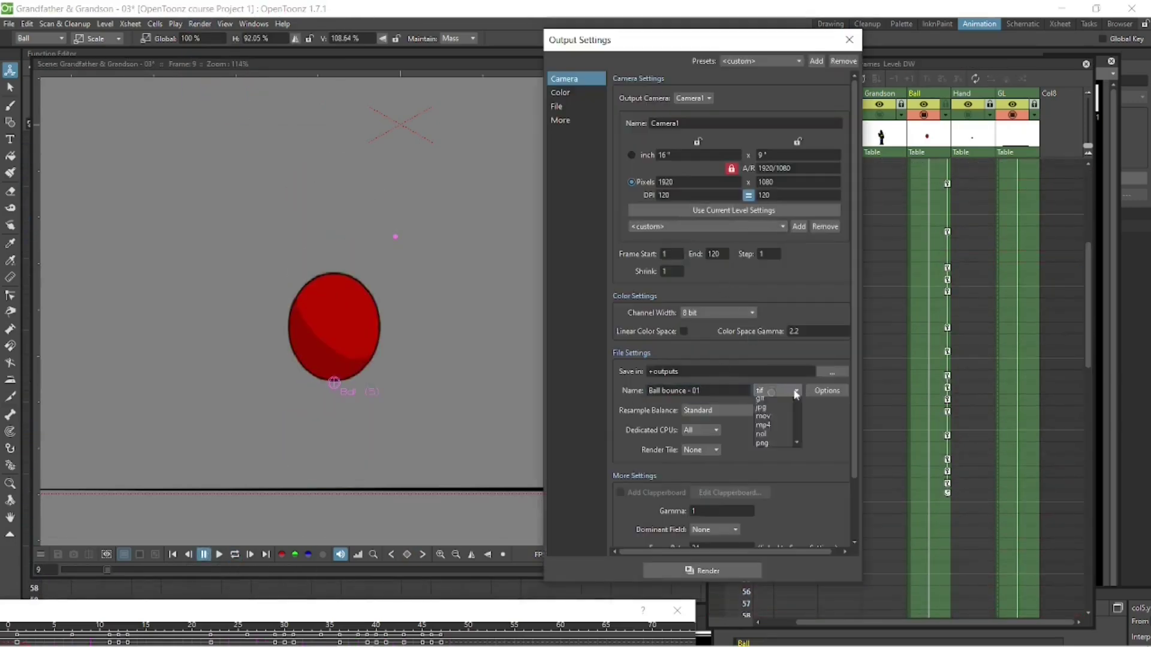
click(787, 416)
click(717, 578)
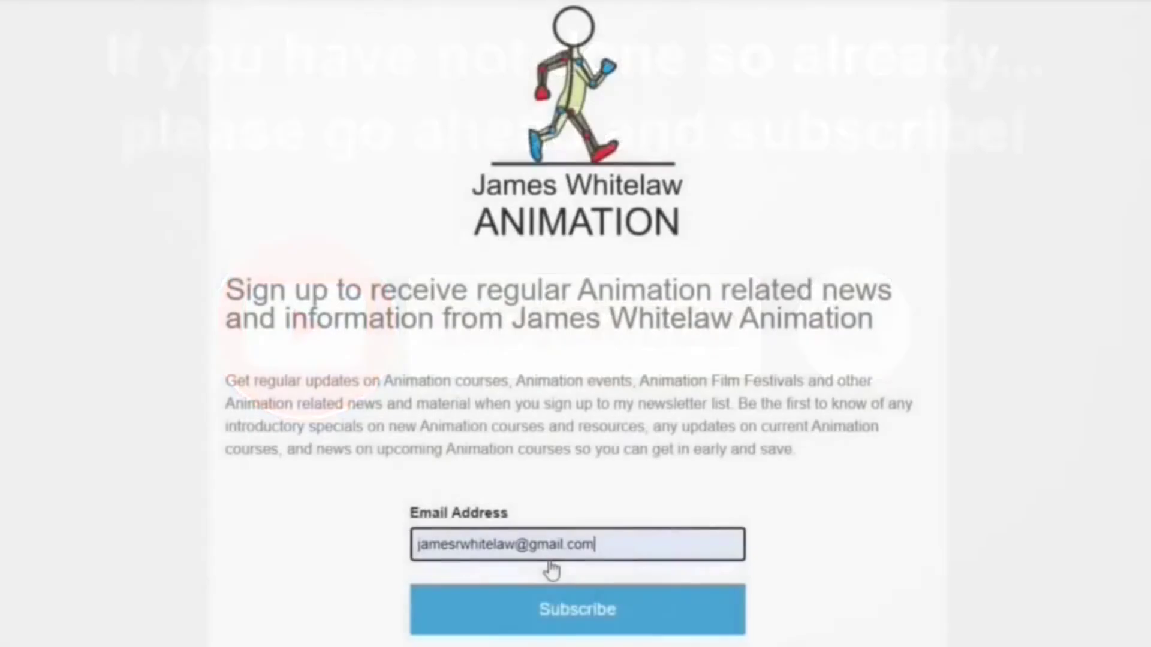
key(Return)
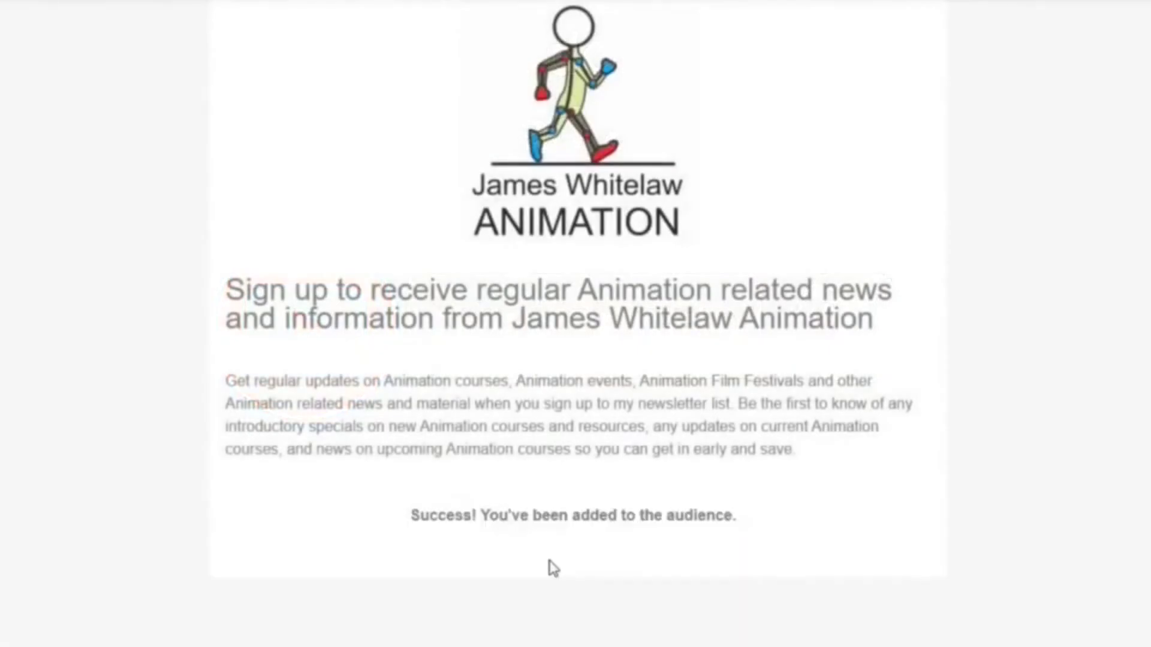